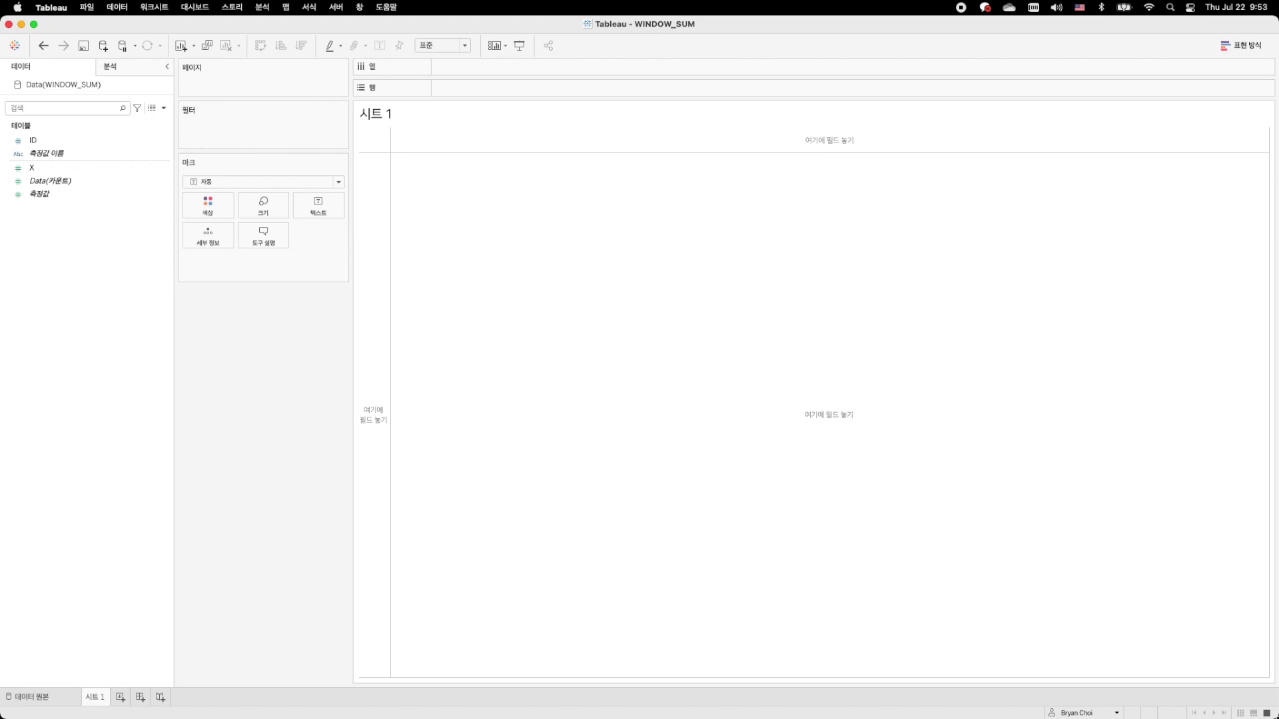
Switch to the WINDOW_SUM workbook in Excel and review the X values in B2:B11
key(ctrl+Right)
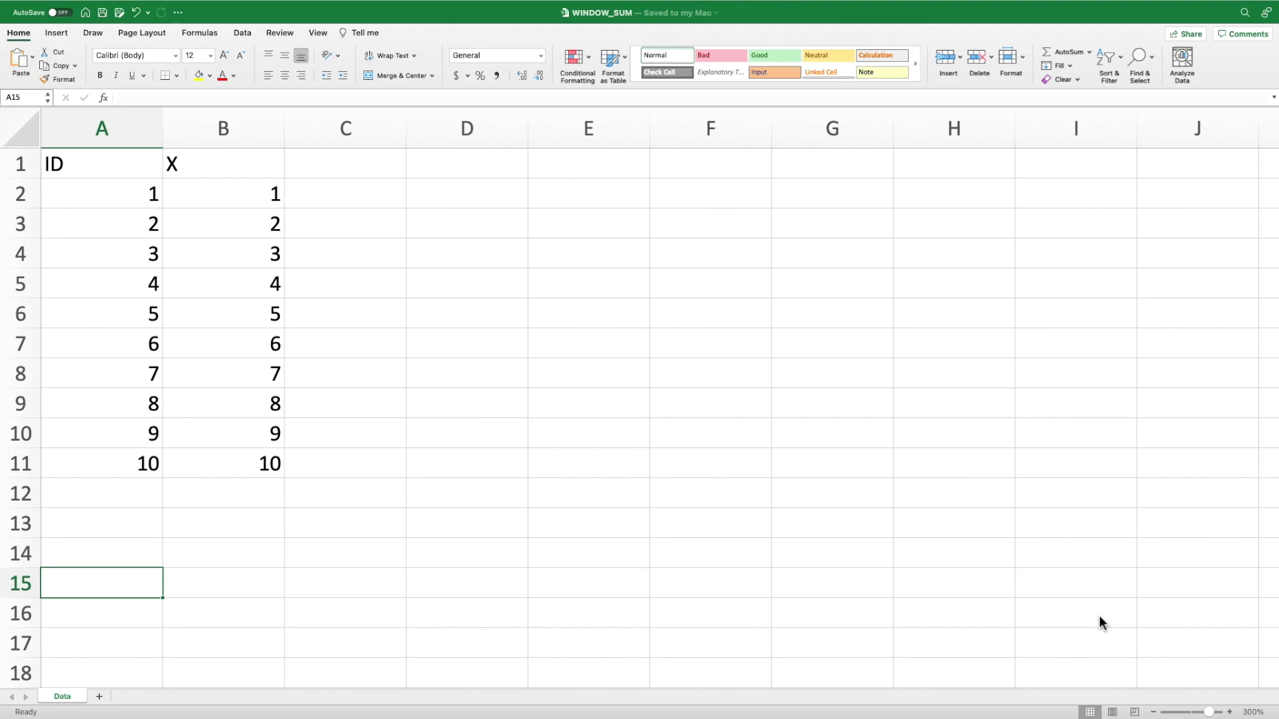
drag(268, 197, 268, 462)
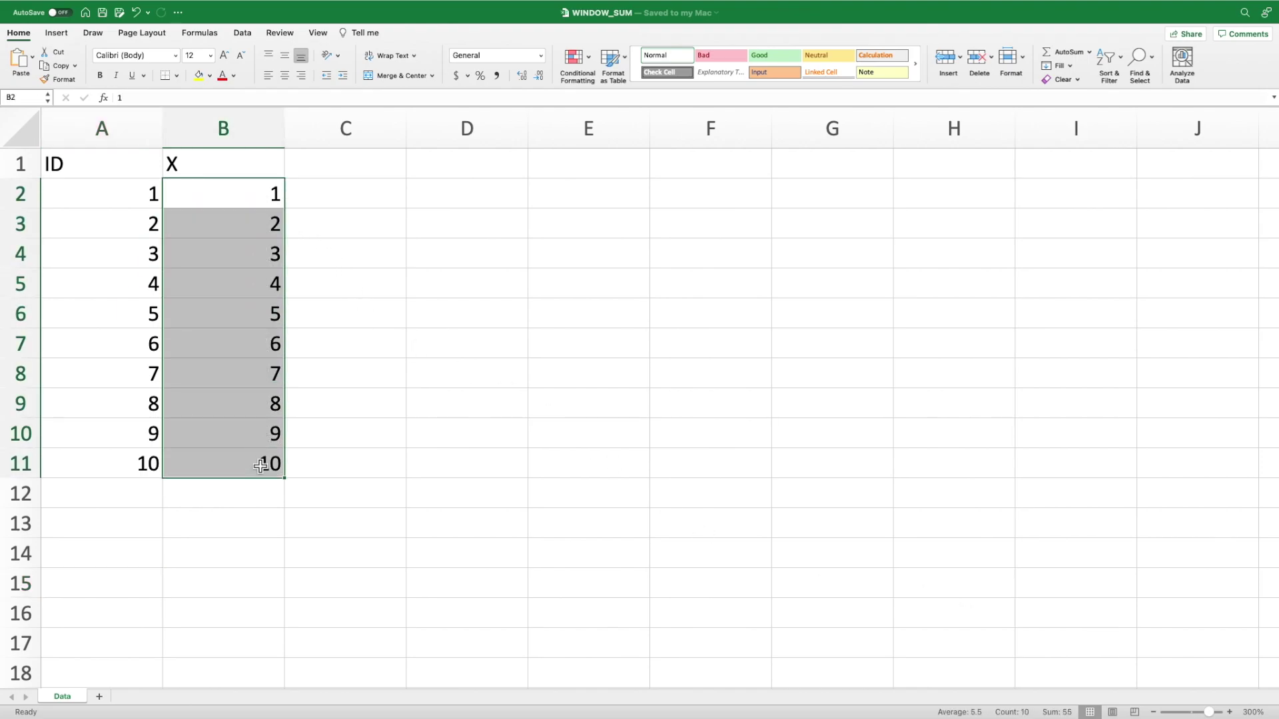
click(339, 503)
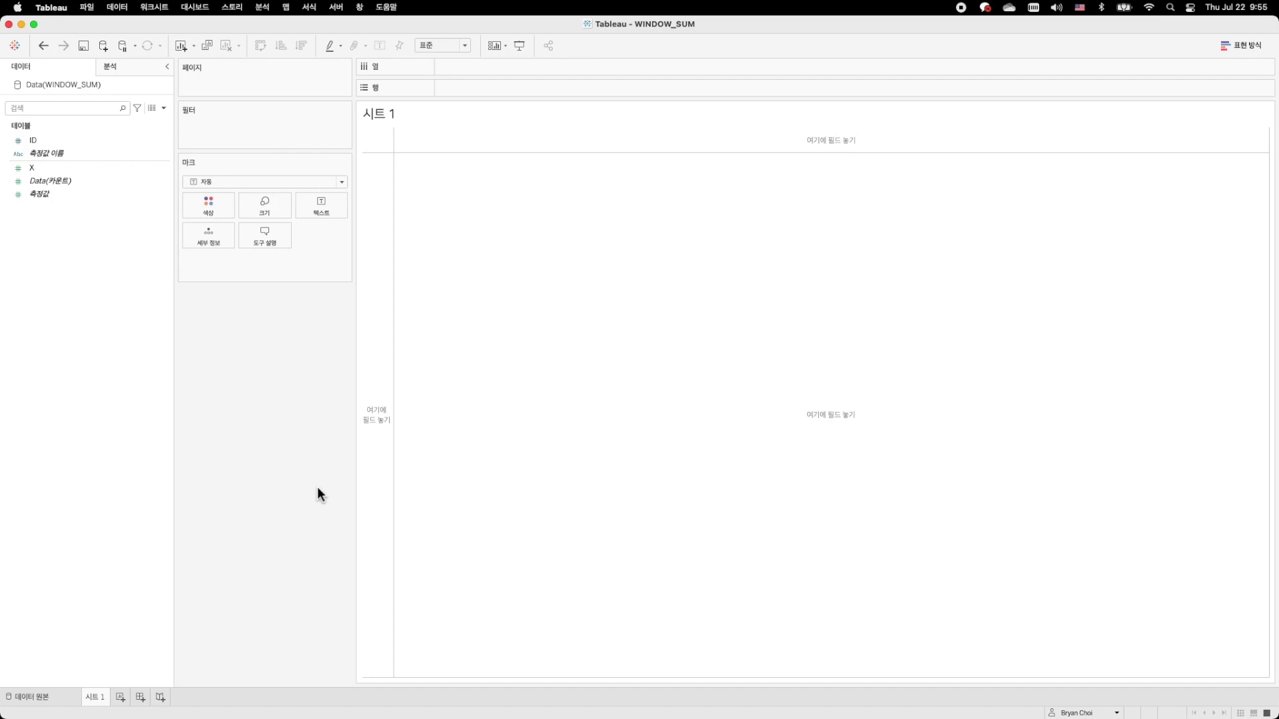
Build a text table in Tableau with ID as rows and X as values, and make the ID header row taller
double_click(66, 142)
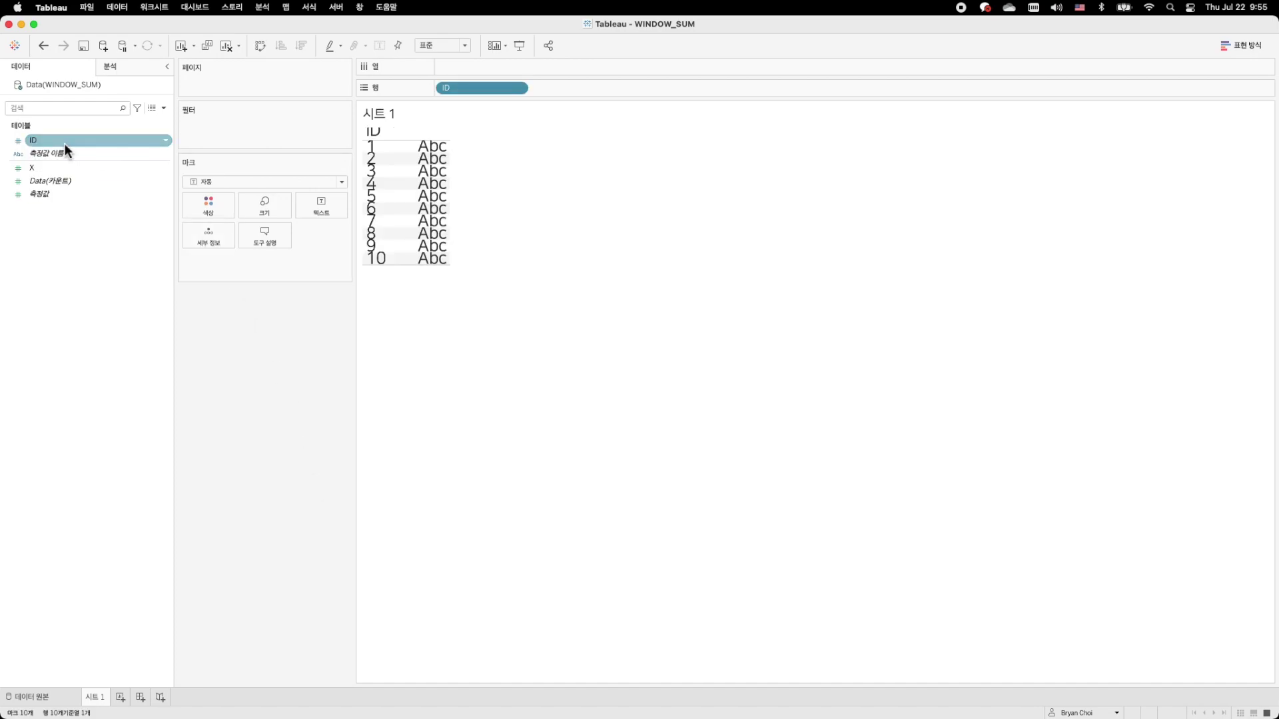
click(52, 171)
double_click(51, 169)
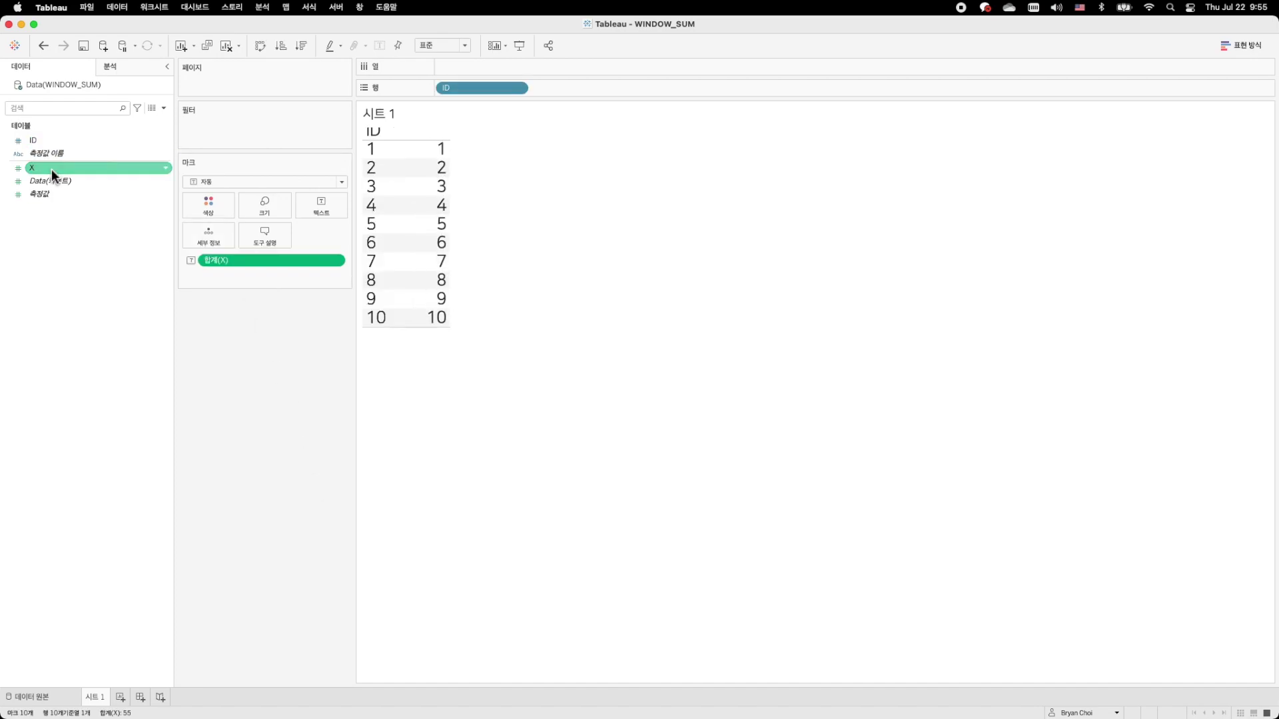
click(395, 150)
drag(403, 144, 401, 170)
click(291, 347)
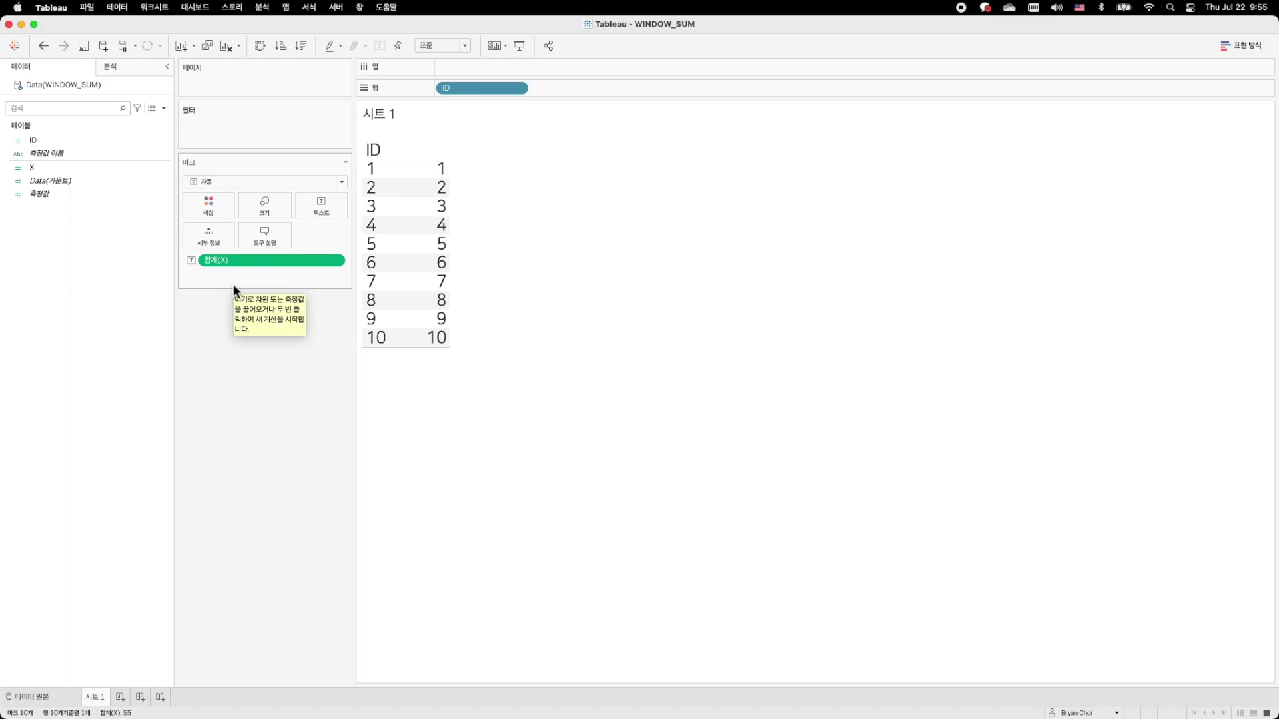
Create a new calculated field named WINDOW_SUM, with its editor moved clear of the table
click(163, 107)
click(145, 121)
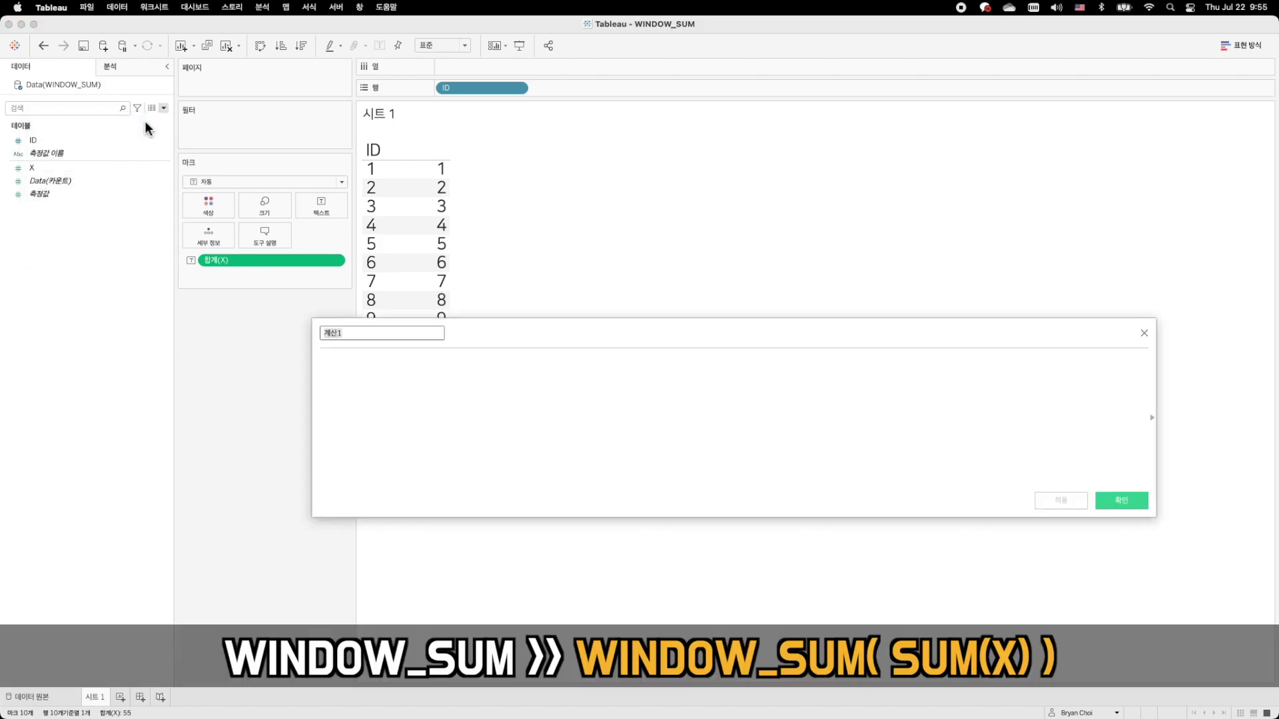
drag(602, 337, 623, 412)
text(WINDO)
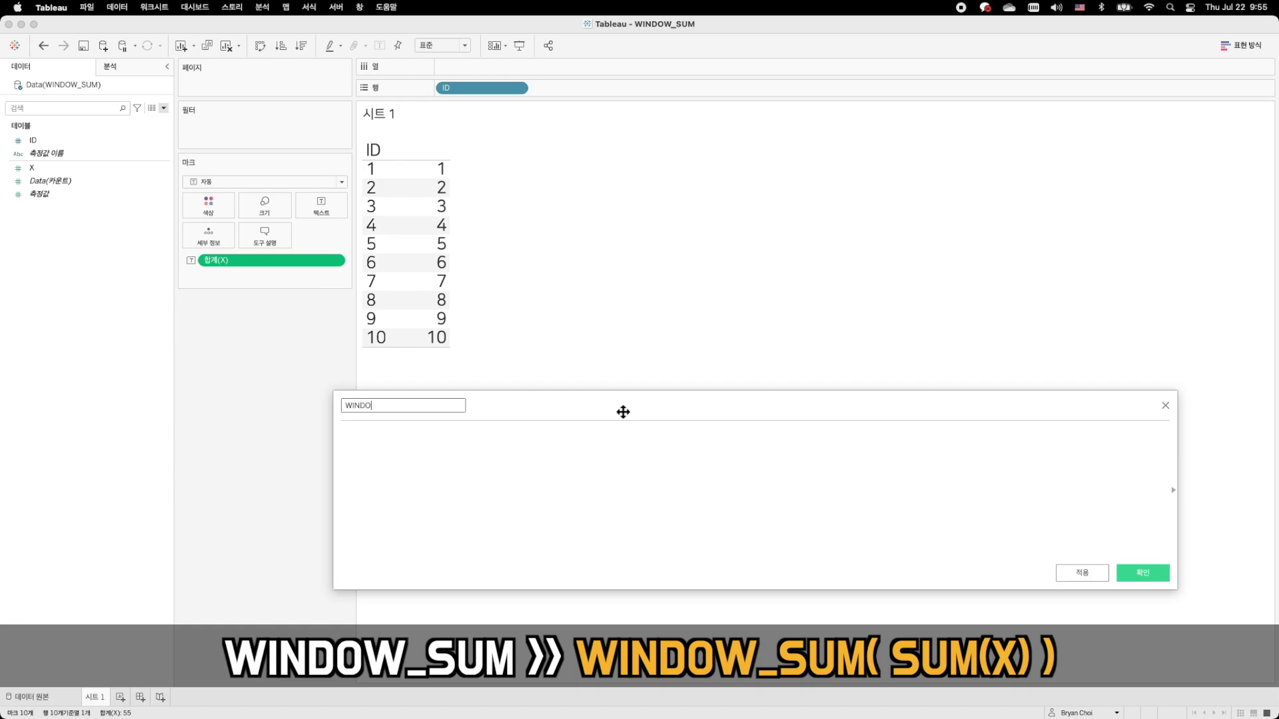
text(W_SUM)
Enter the formula WINDOW_SUM(SUM([X])) for the calculated field in an enlarged font
click(594, 490)
text(WINM)
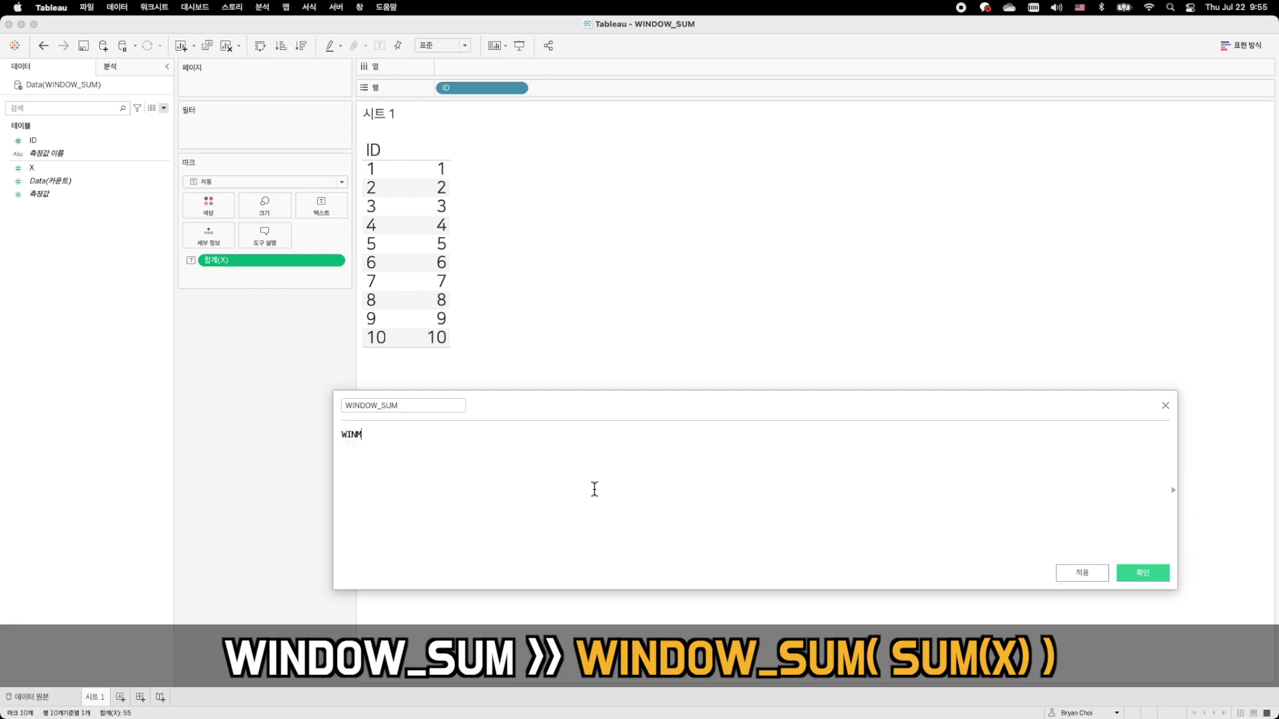
key(Down)
key(Down)
key(Down)
key(Down)
key(Down)
key(Down)
key(Down)
key(Down)
key(Down)
key(Down)
key(Down)
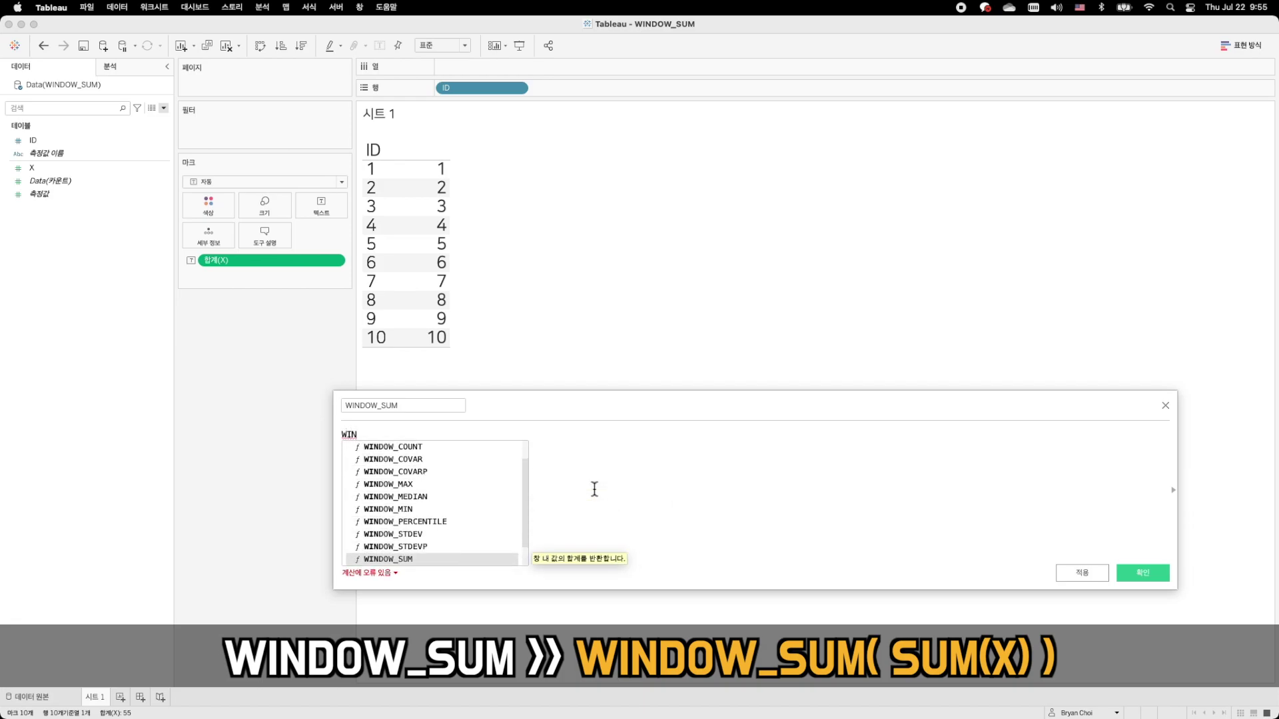
key(Return)
scroll(594, 488, up, 4)
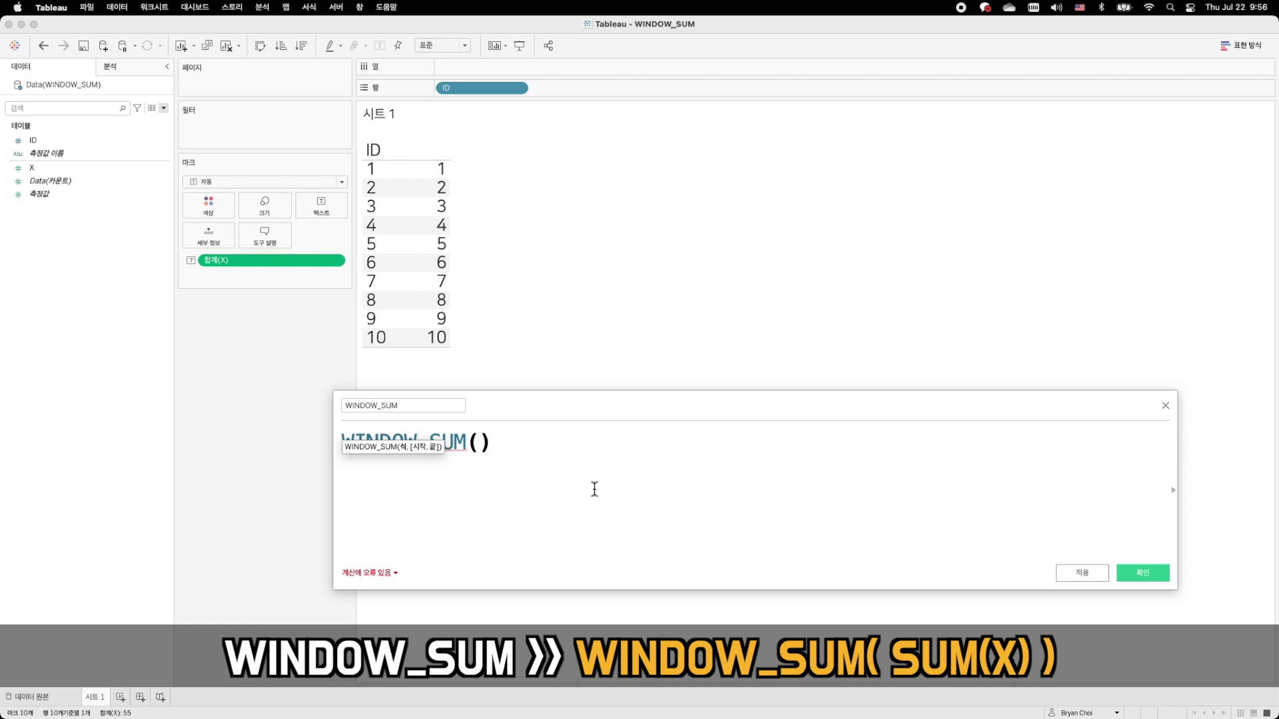
text(SUM()
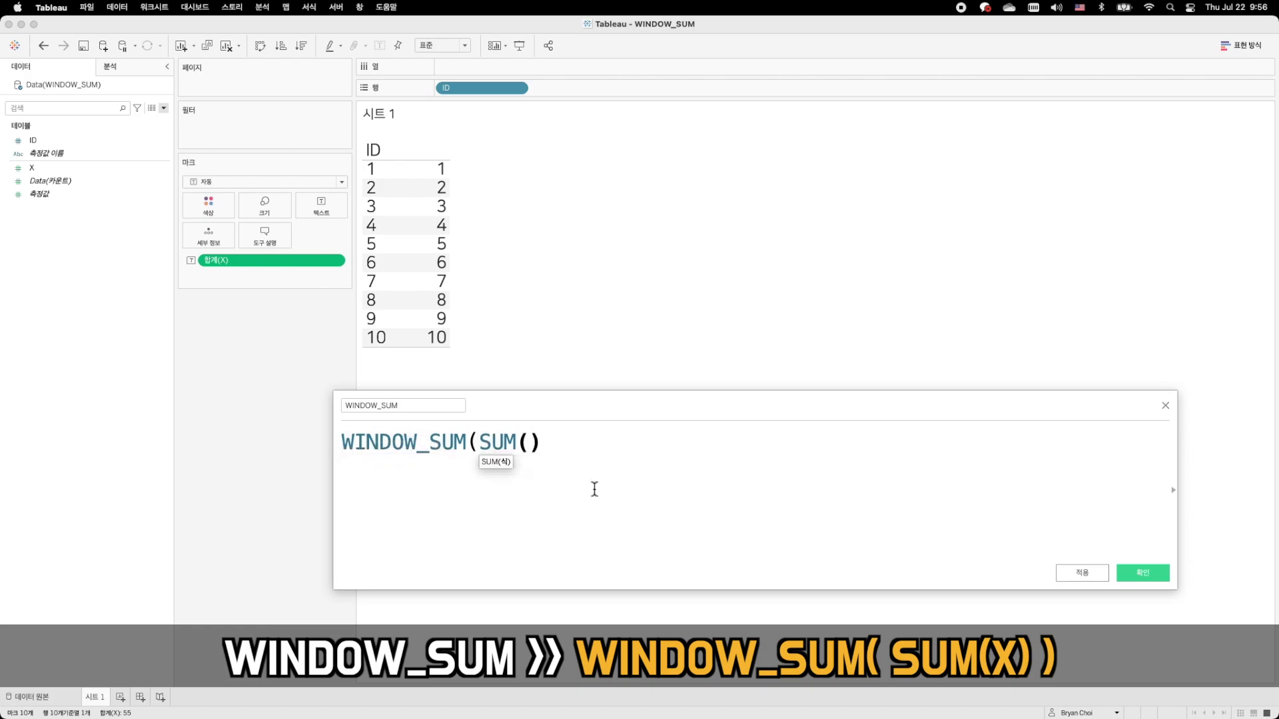
text(x)
key(Return)
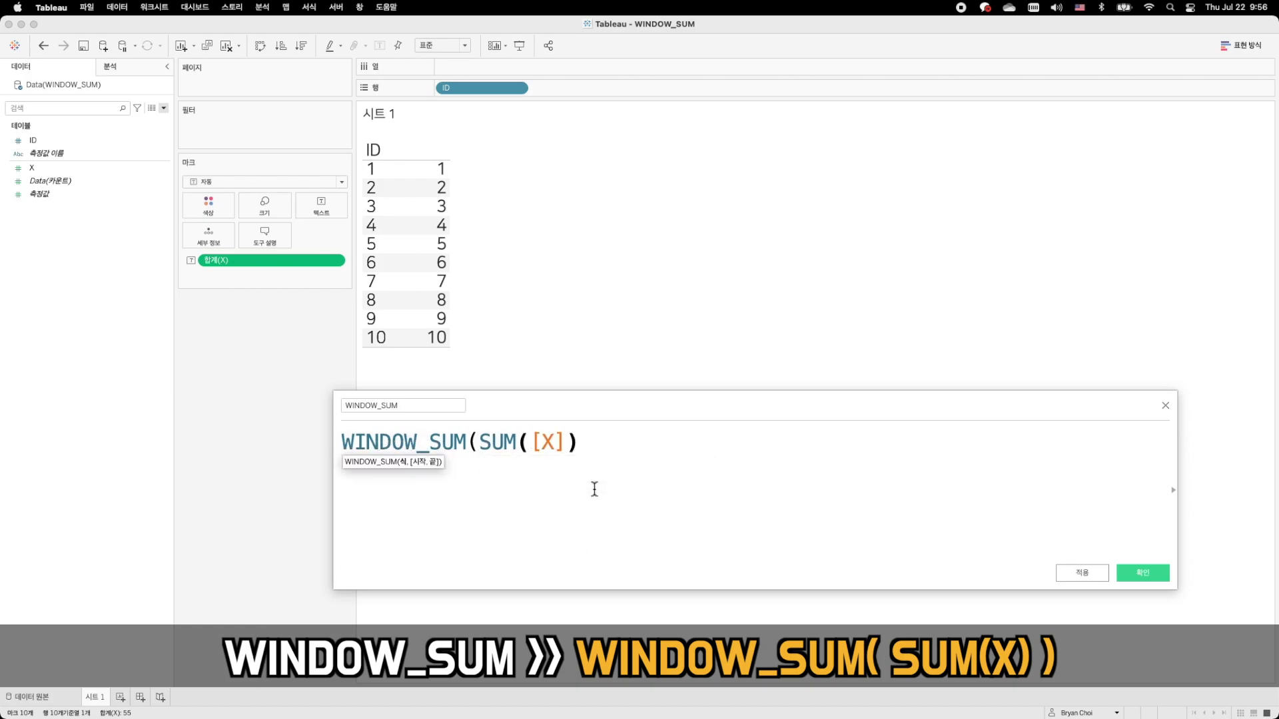
text())
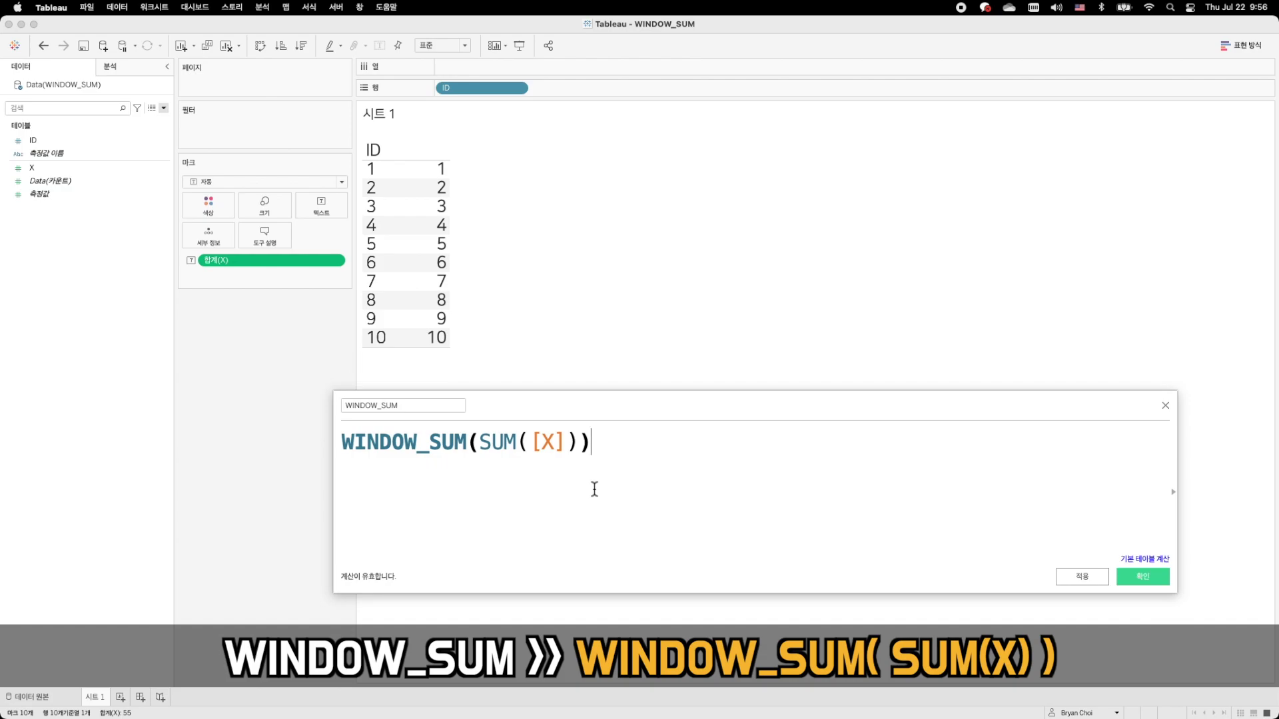
Examine the aggregated SUM([X]) argument inside the WINDOW_SUM formula
key(Left)
key(Left)
key(Left)
key(Left)
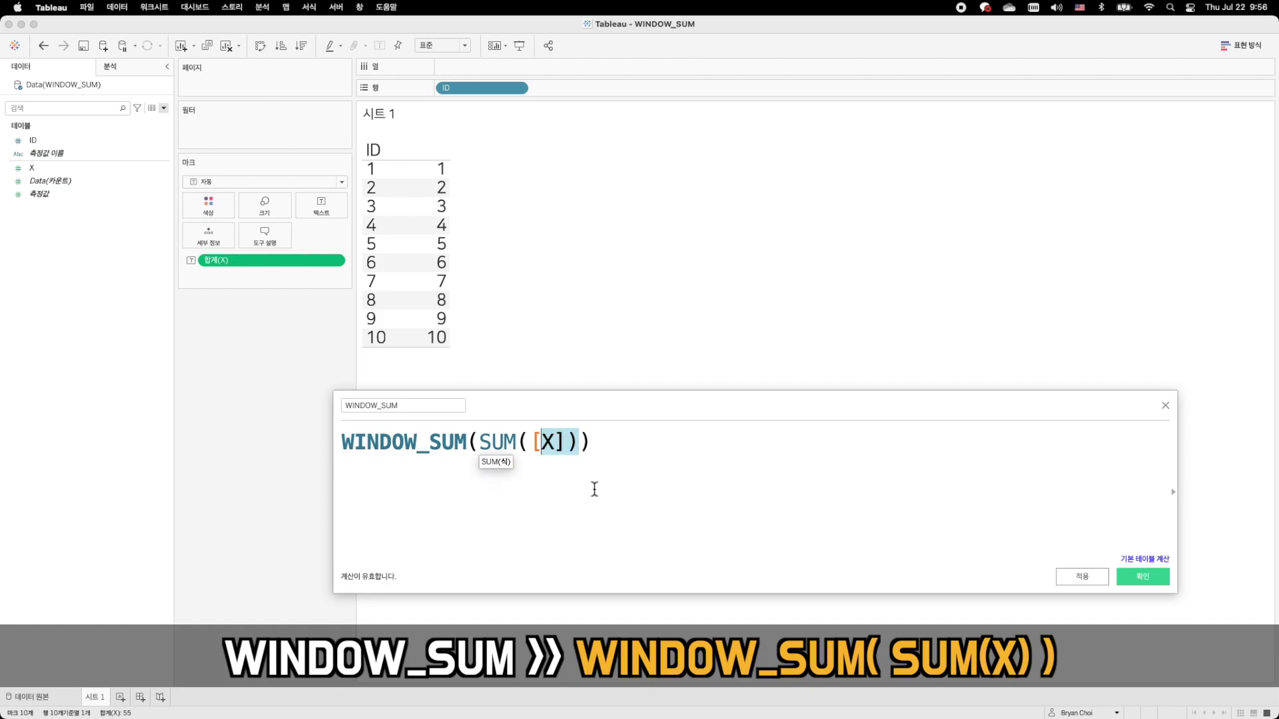
key(Left)
key(Left)
key(Left)
key(Left)
key(Left)
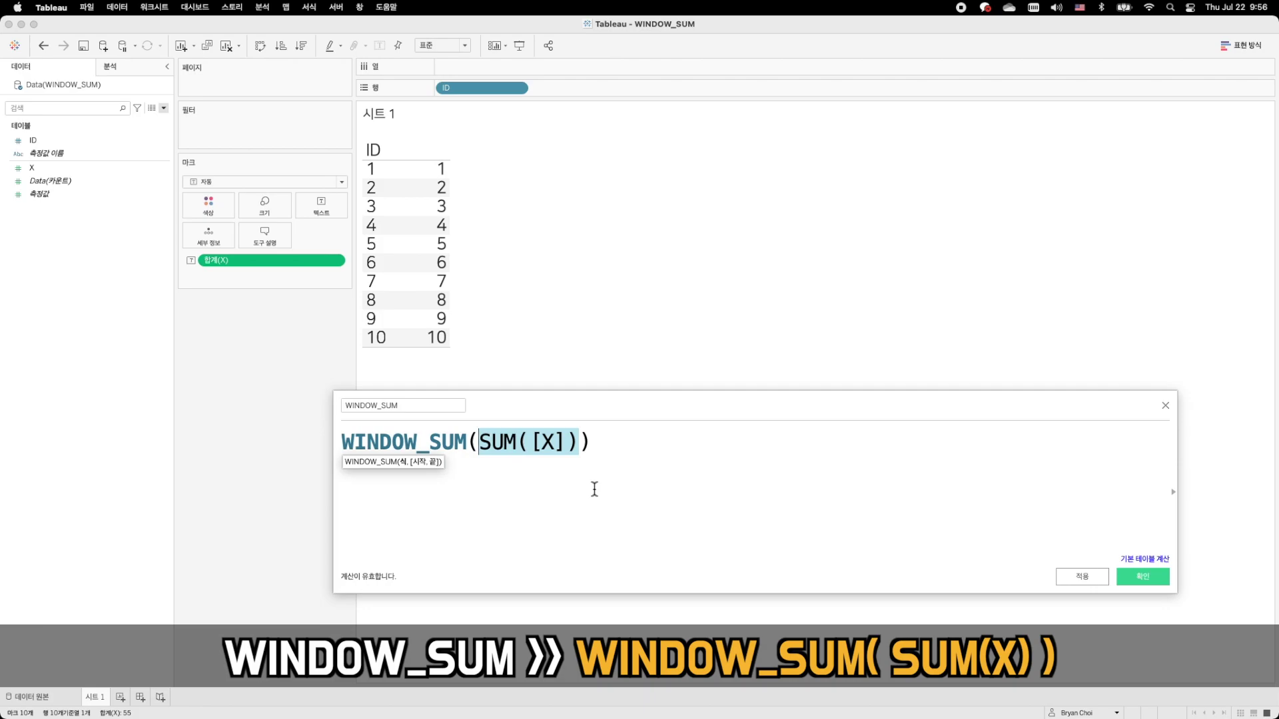
key(End)
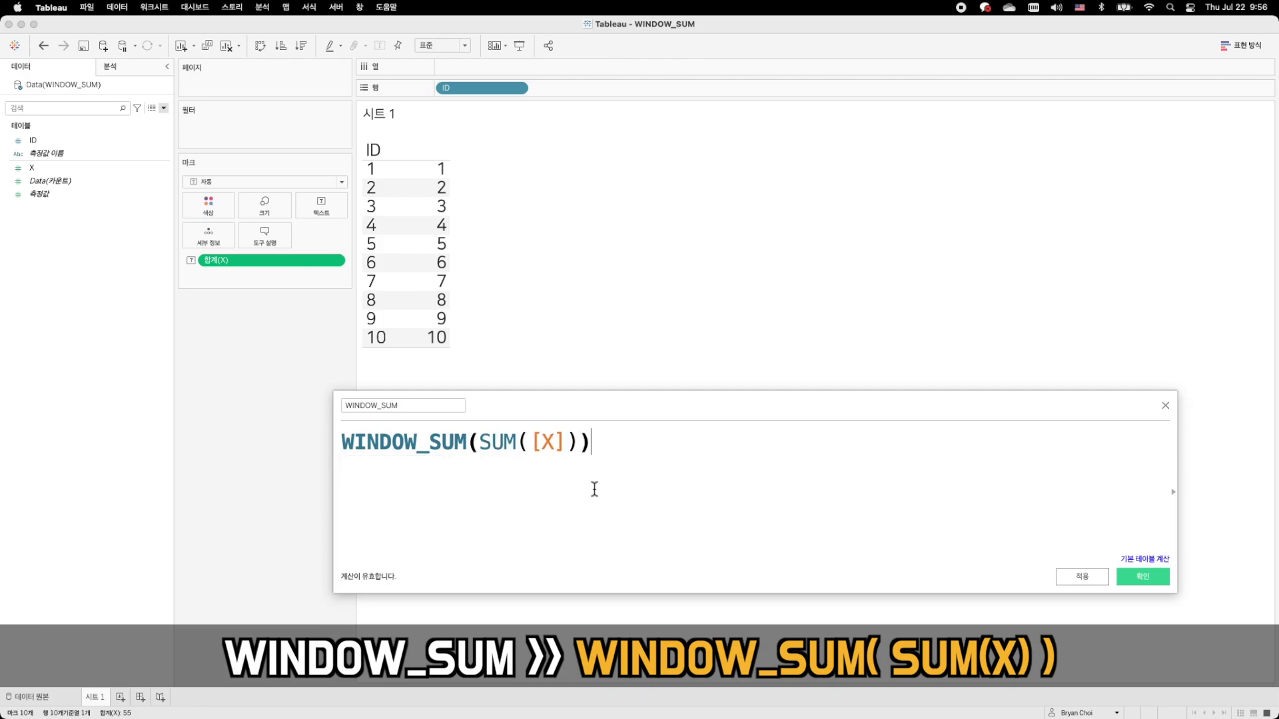
Save the WINDOW_SUM calculation, add it to the table beside X, and compare the two columns
click(1143, 577)
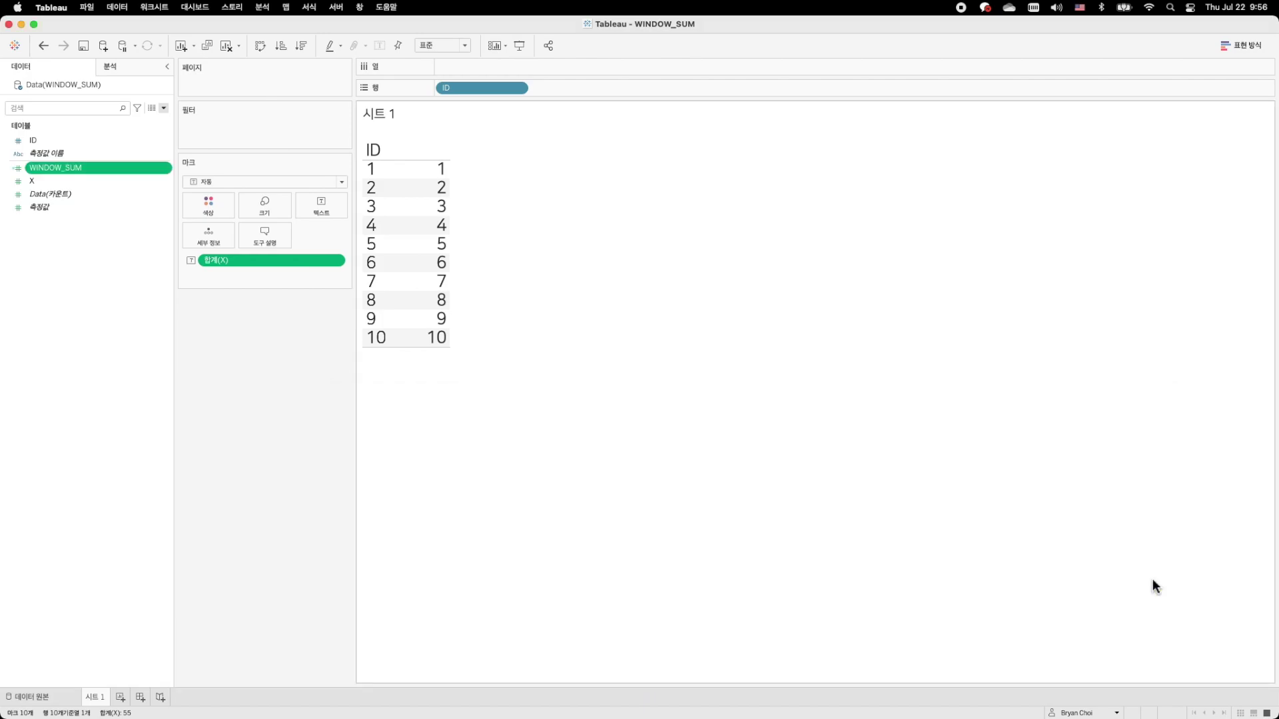
drag(71, 167, 426, 214)
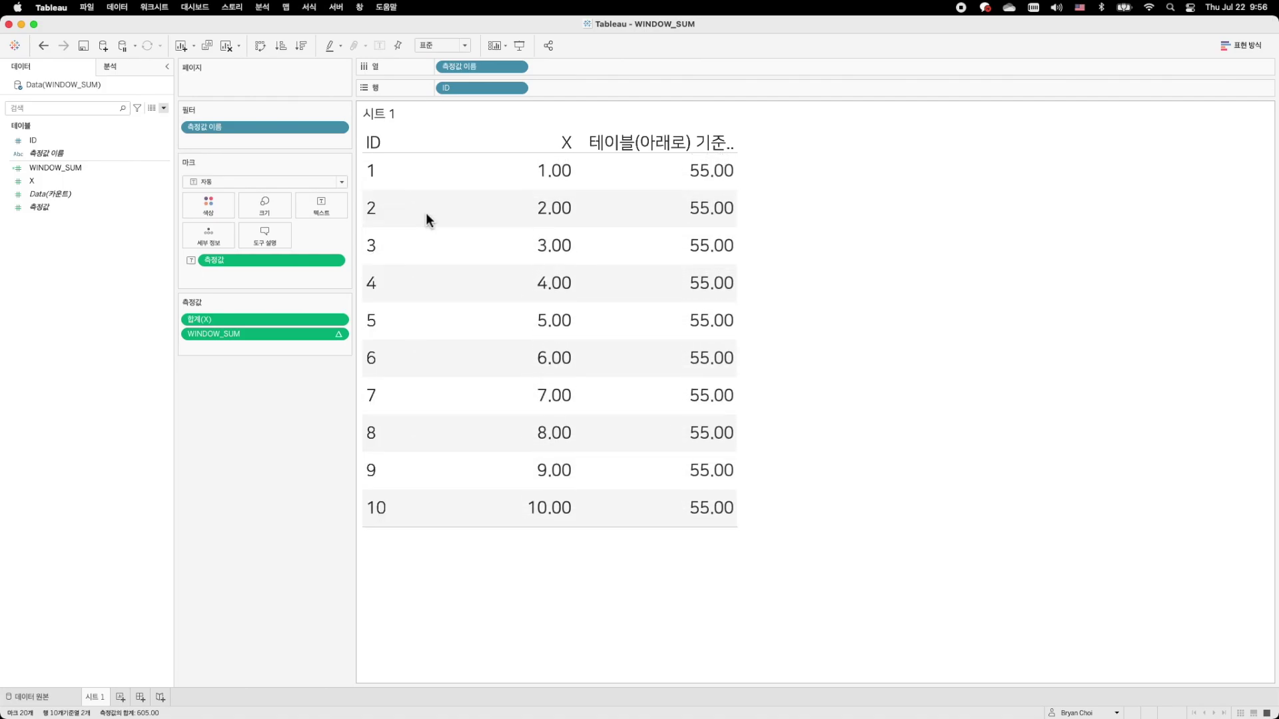
click(544, 146)
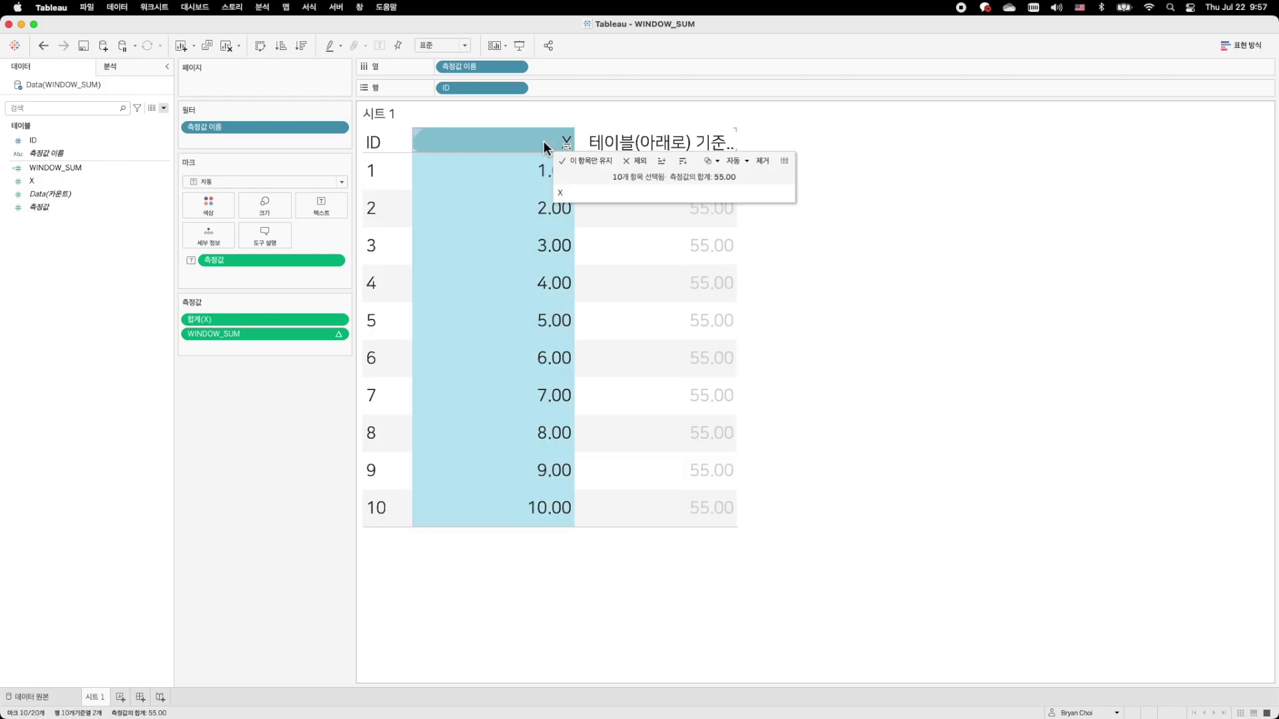
click(634, 144)
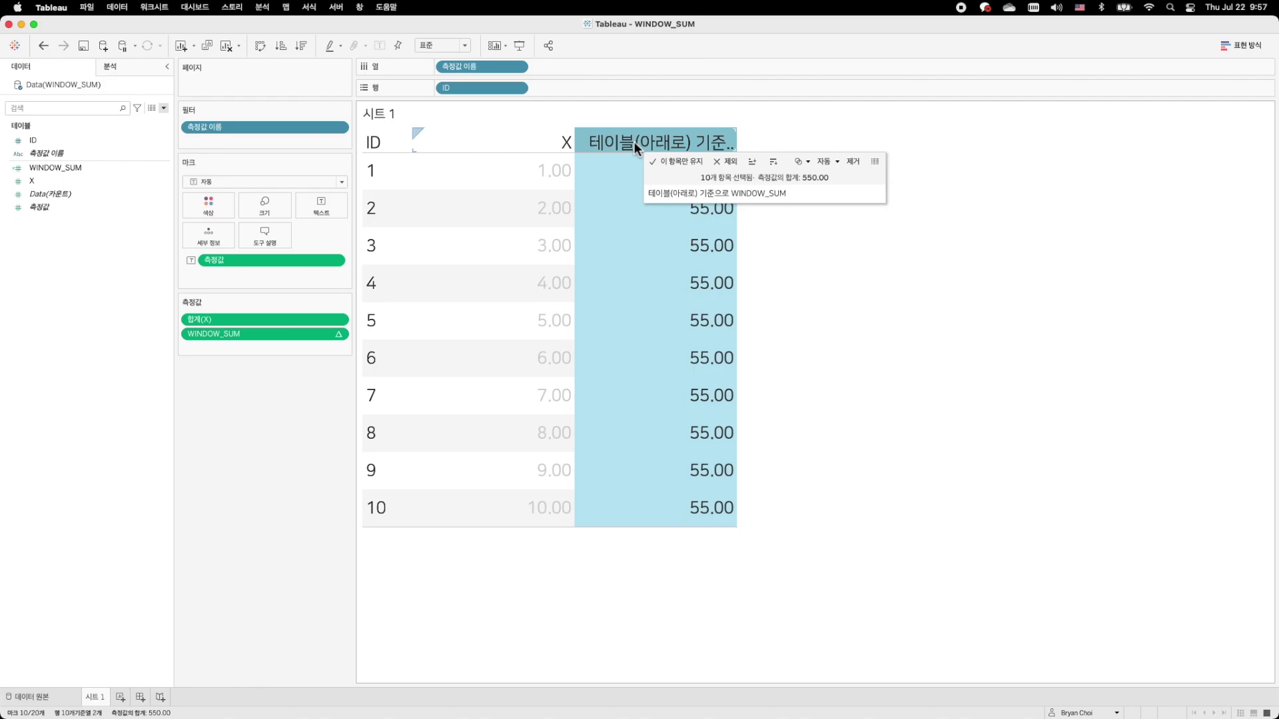
click(341, 342)
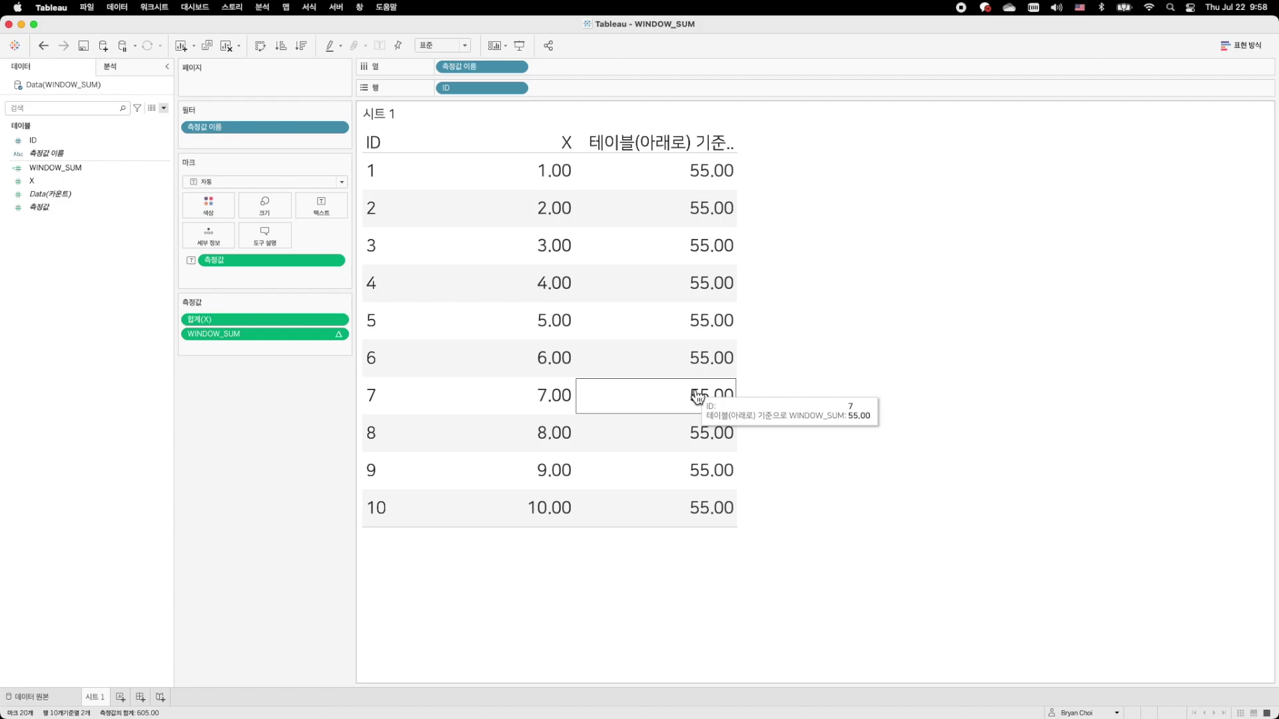
Duplicate the WINDOW_SUM field and rename the copy RUNNING_SUM in its calculation editor
right_click(102, 171)
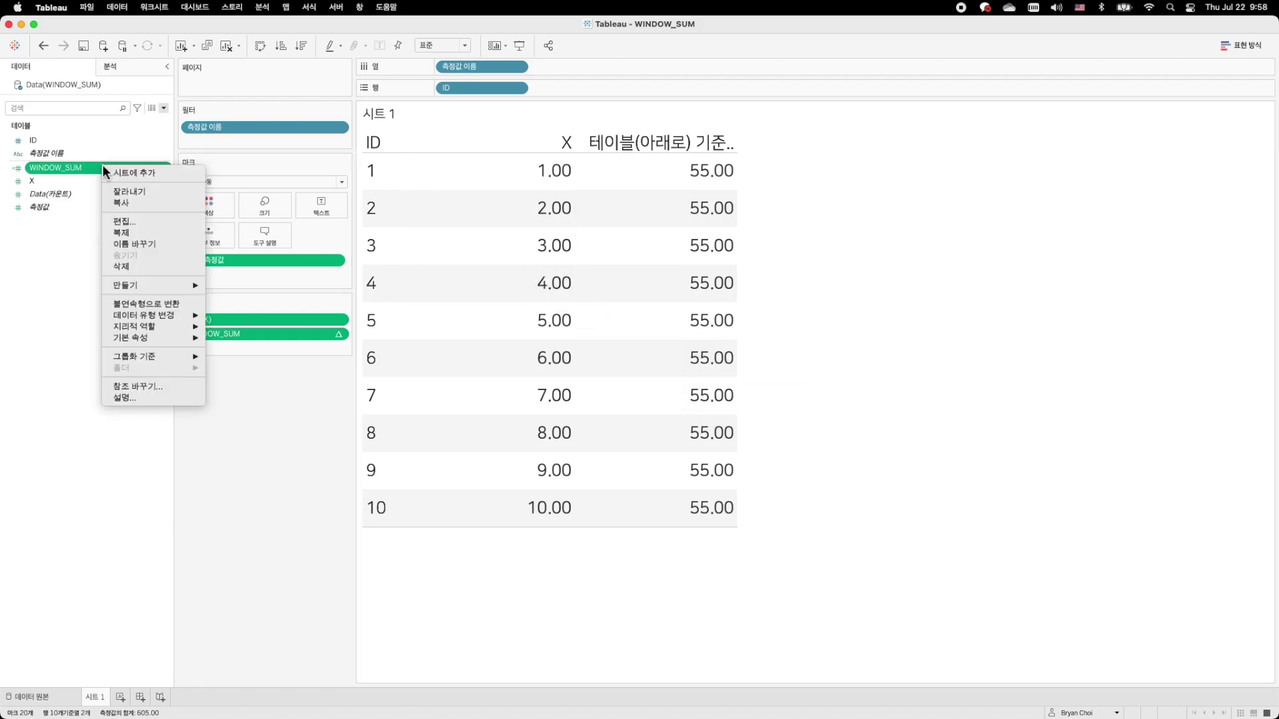
click(127, 232)
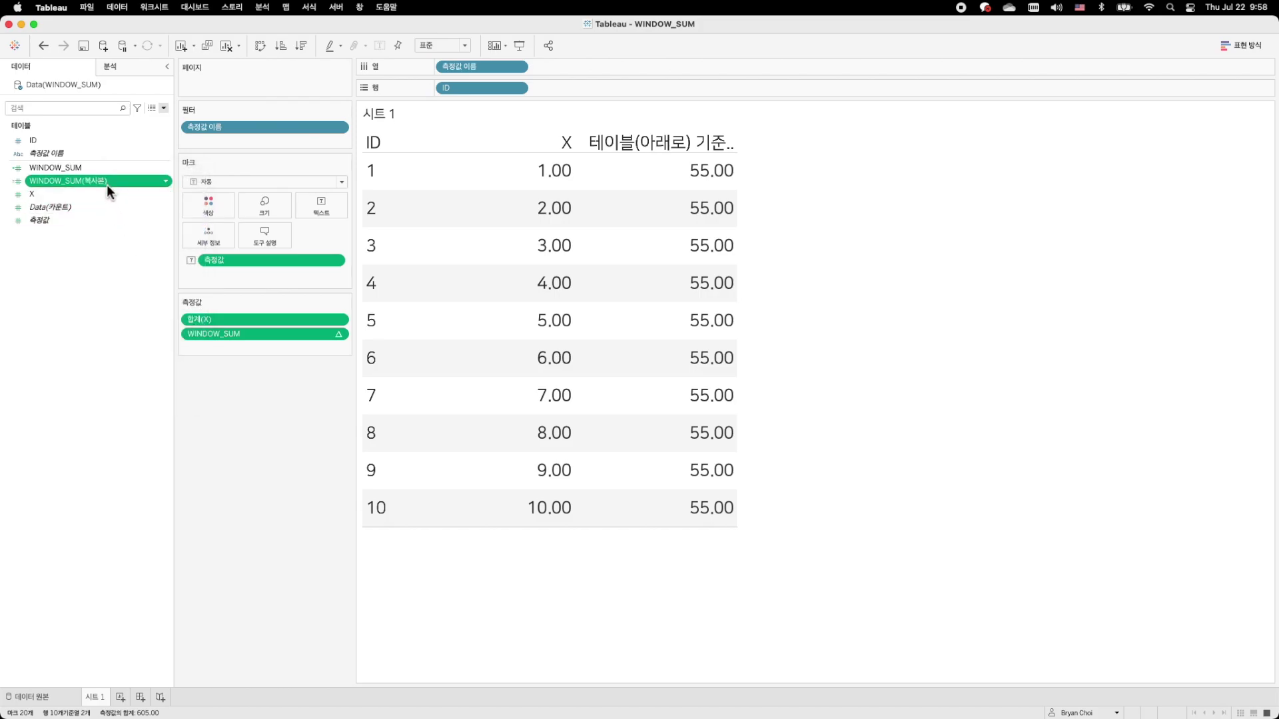
right_click(107, 182)
click(124, 239)
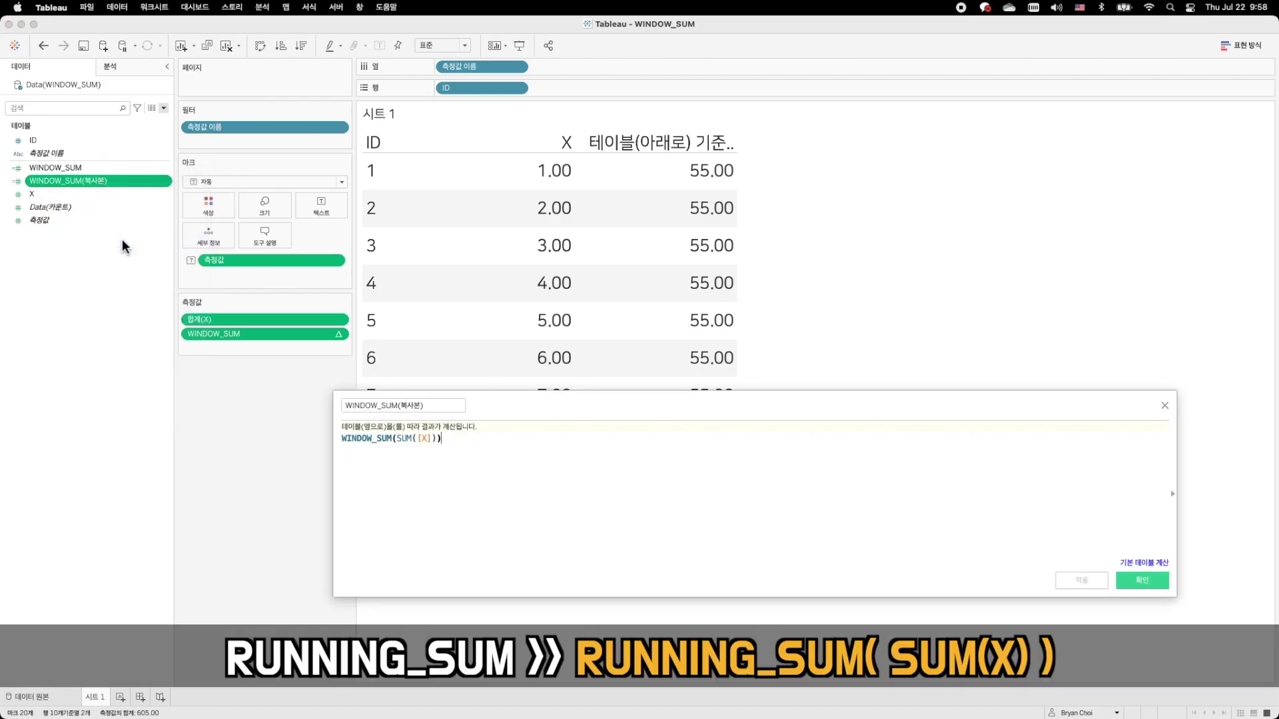
click(375, 406)
key(shift+Left)
key(shift+Left)
key(shift+Left)
key(shift+Left)
key(shift+Left)
key(shift+Left)
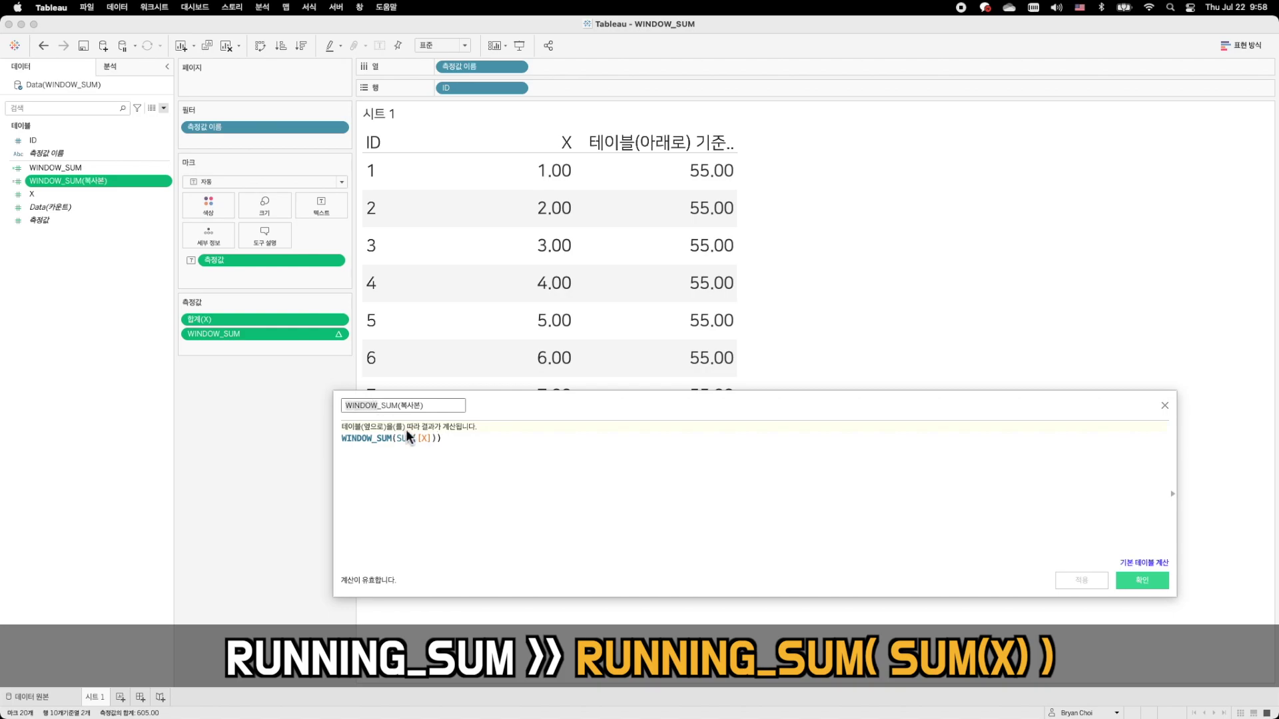
text(RUNNING_SUM)
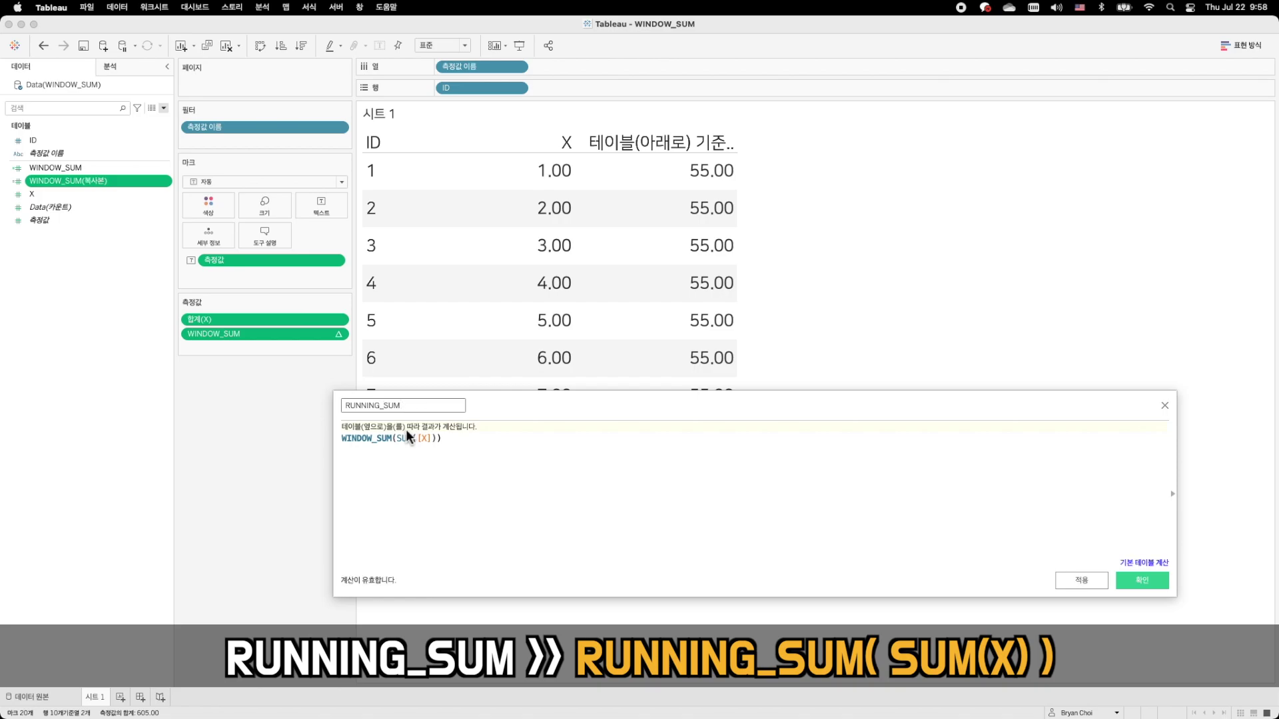
Change the copied field's formula to RUNNING_SUM(SUM([X])) and save it
click(512, 469)
scroll(512, 469, up, 7)
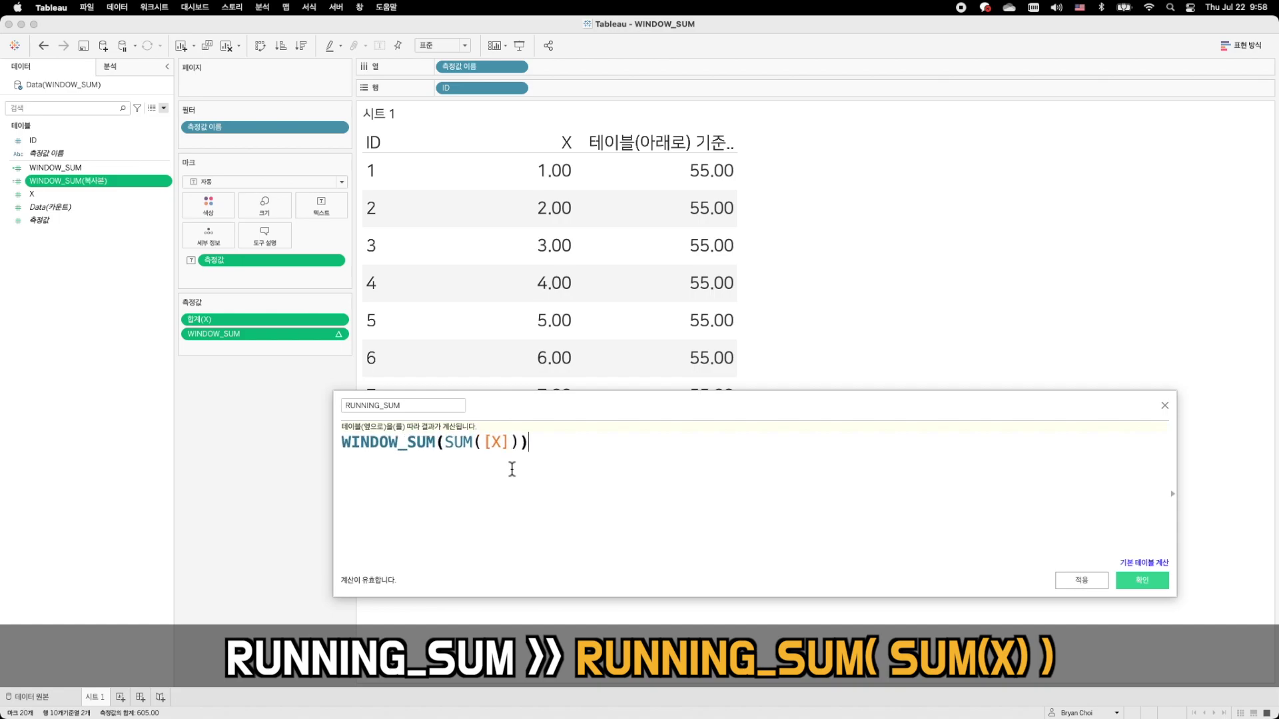
double_click(405, 460)
text(RUNNING)
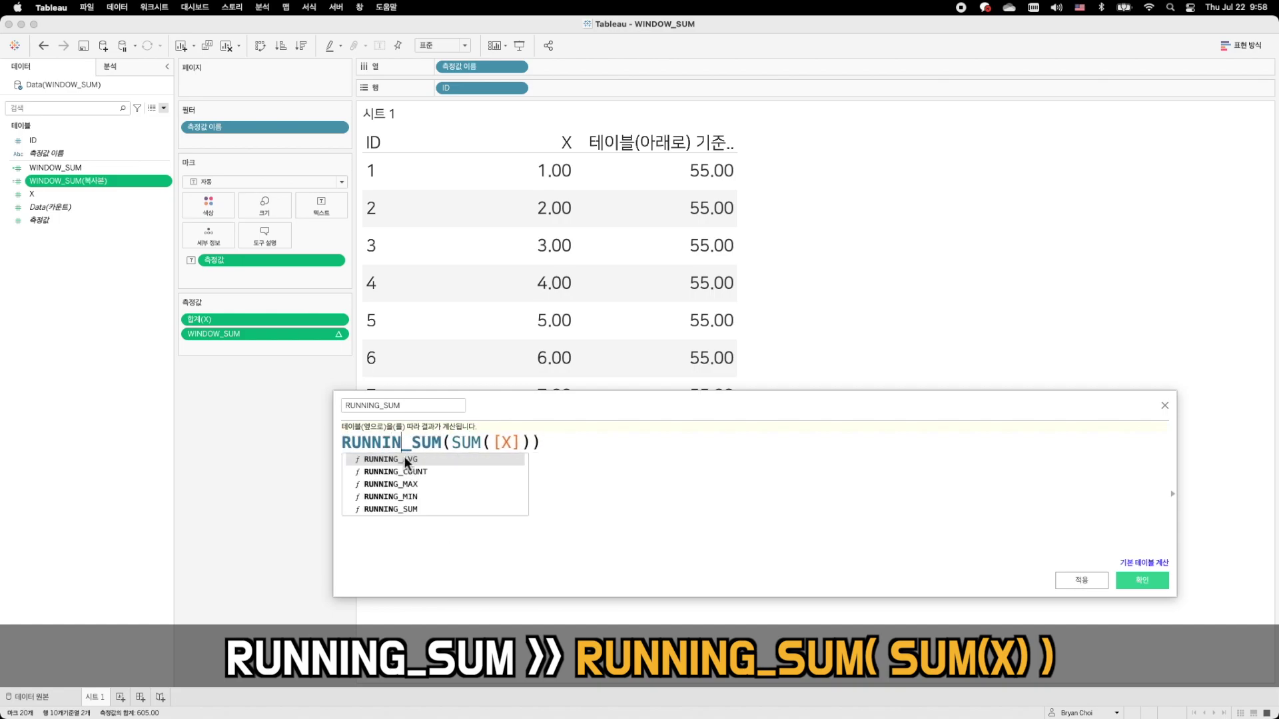
click(621, 461)
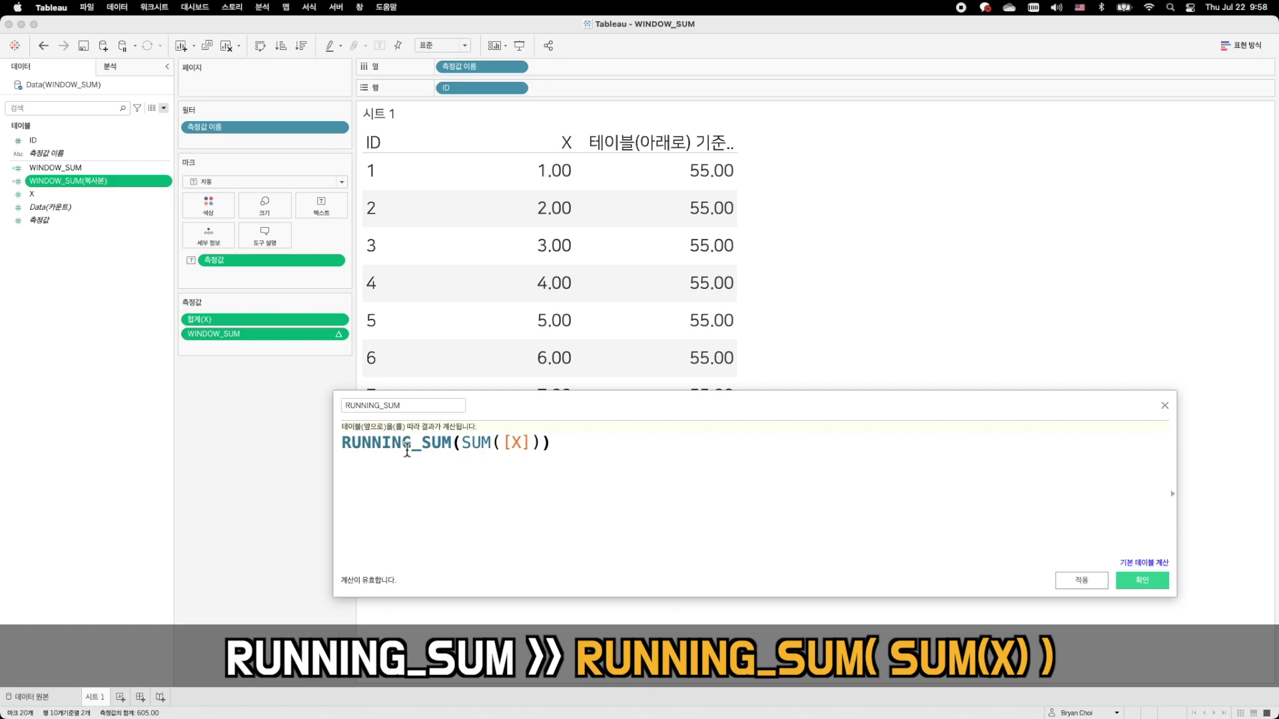
click(1140, 579)
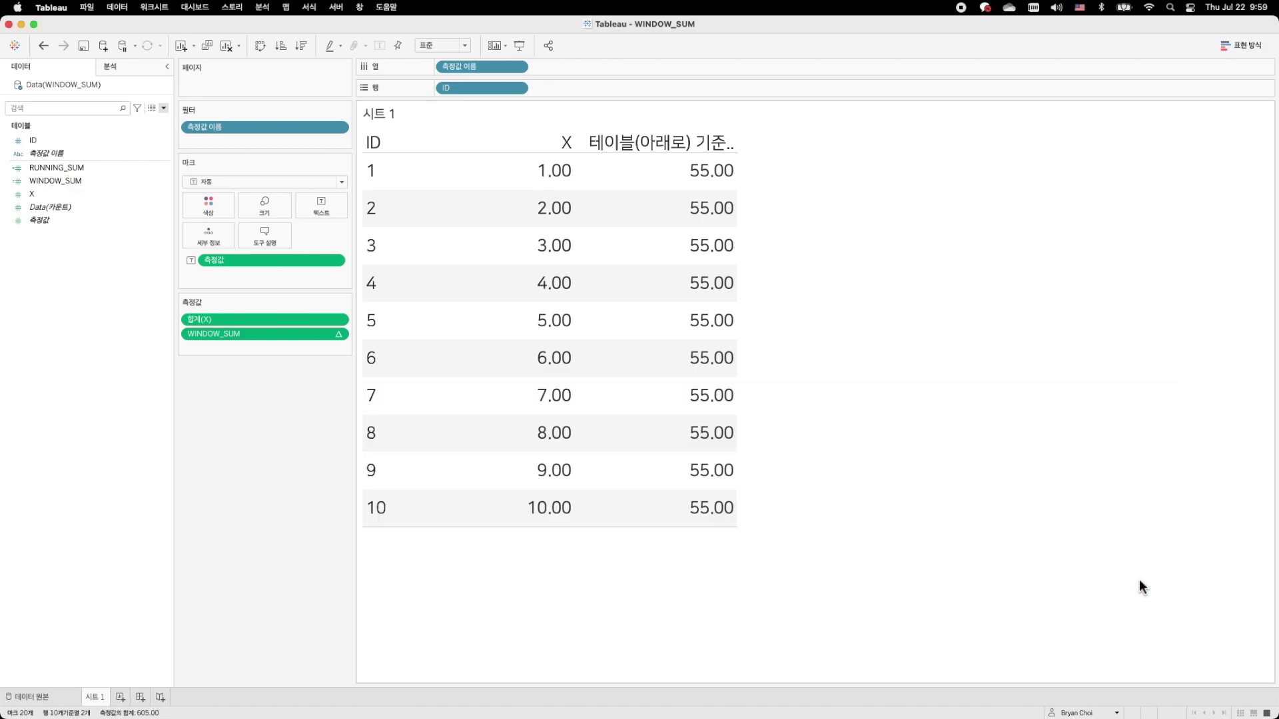
Add RUNNING_SUM to the measure values between X and WINDOW_SUM, and inspect its cumulative values
click(101, 169)
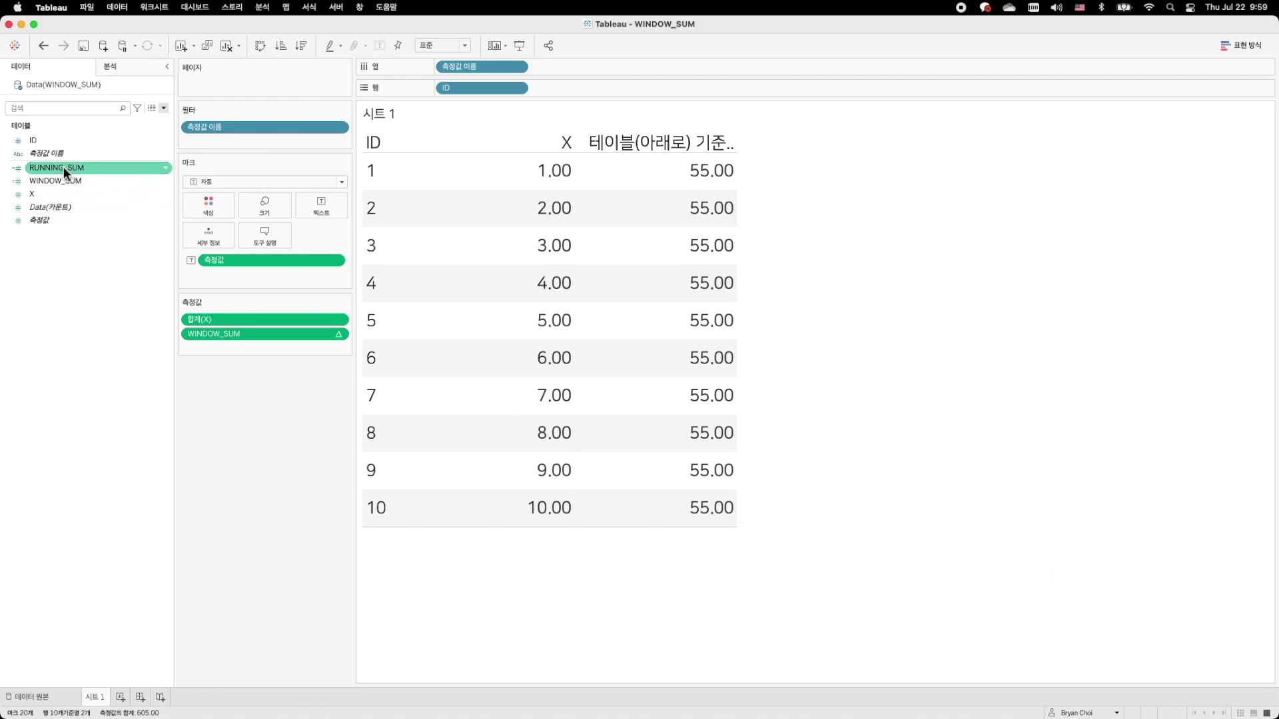
drag(62, 167, 207, 331)
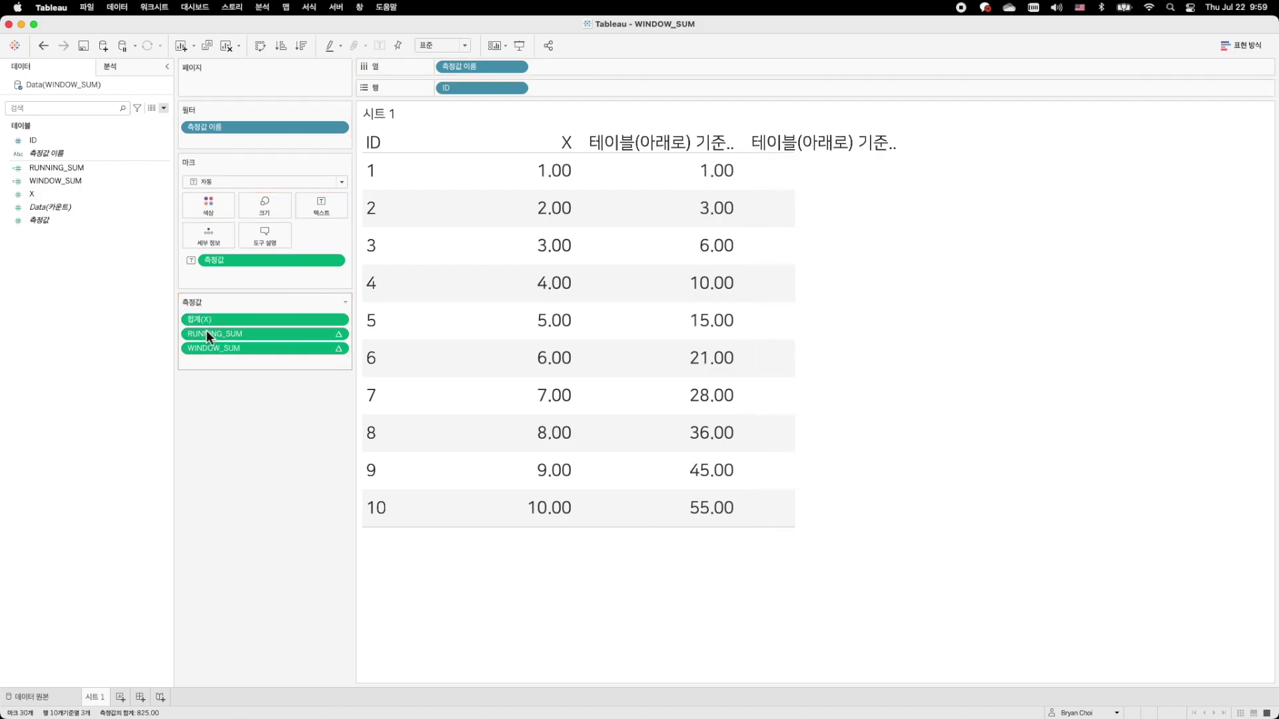
drag(628, 163, 726, 521)
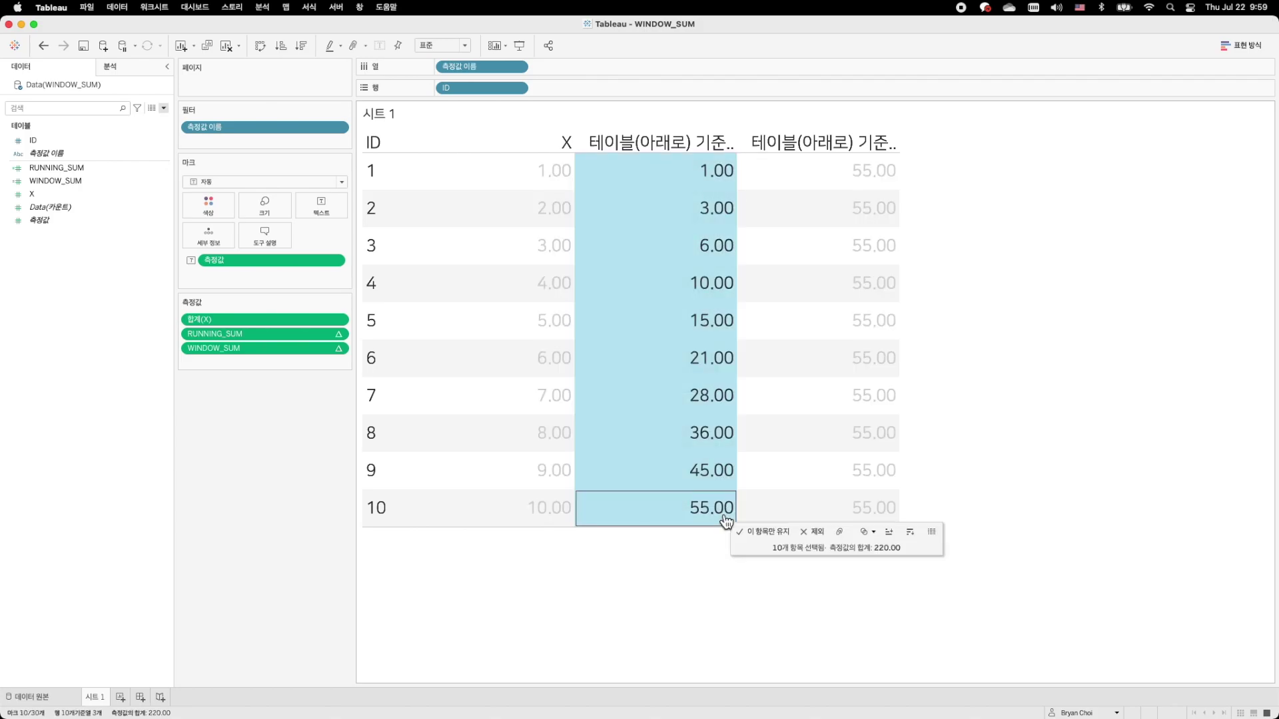
drag(416, 155, 566, 178)
click(606, 177)
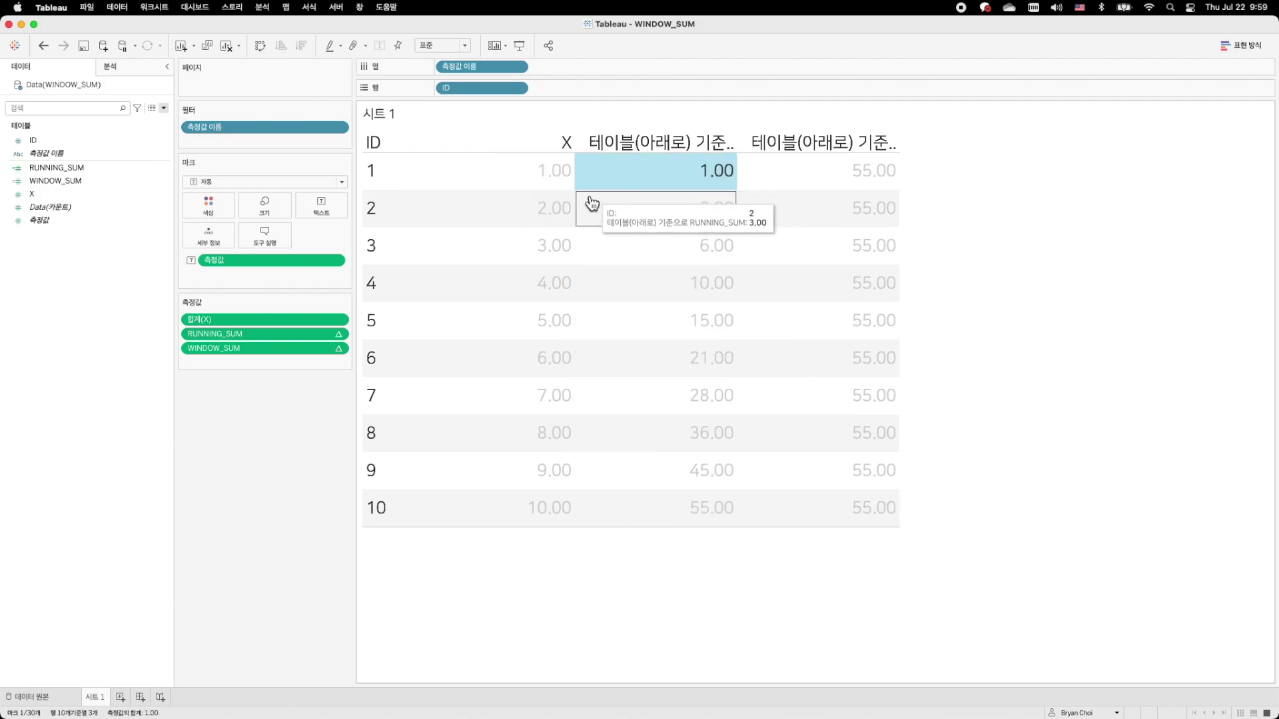
Compare the X values of the first rows with their RUNNING_SUM values, and the whole X column with WINDOW_SUM
click(536, 188)
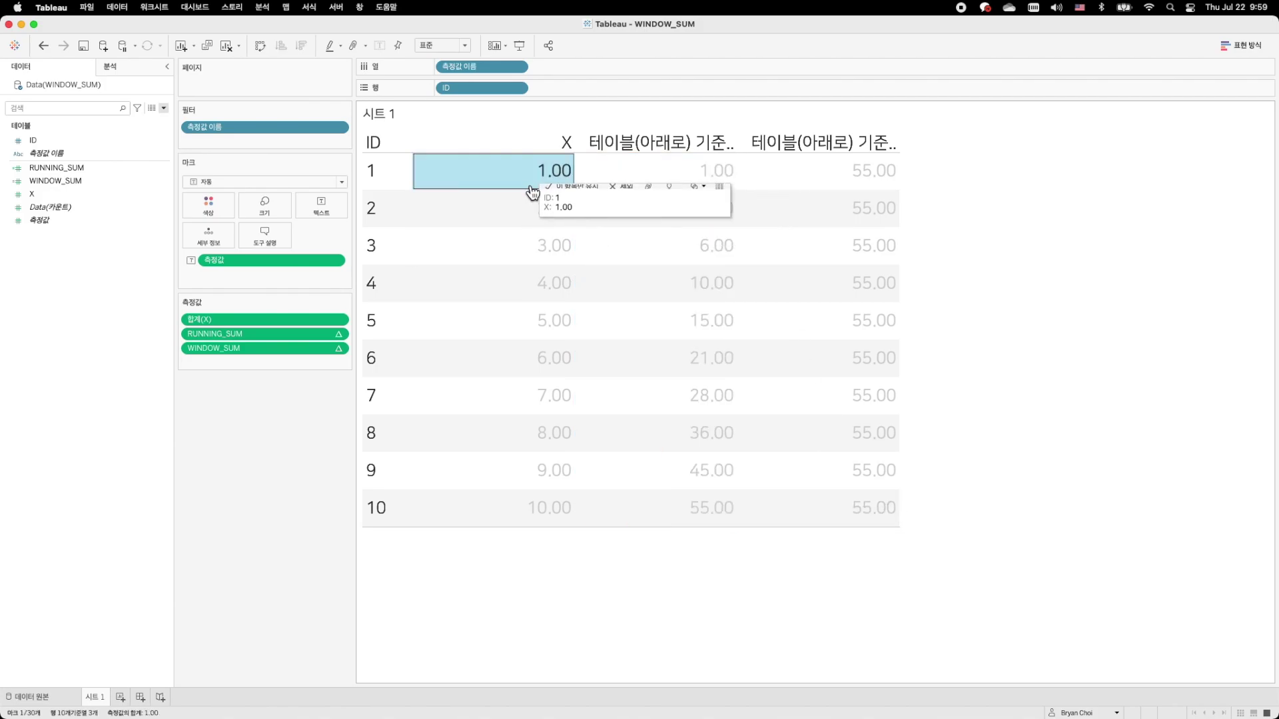
click(517, 215)
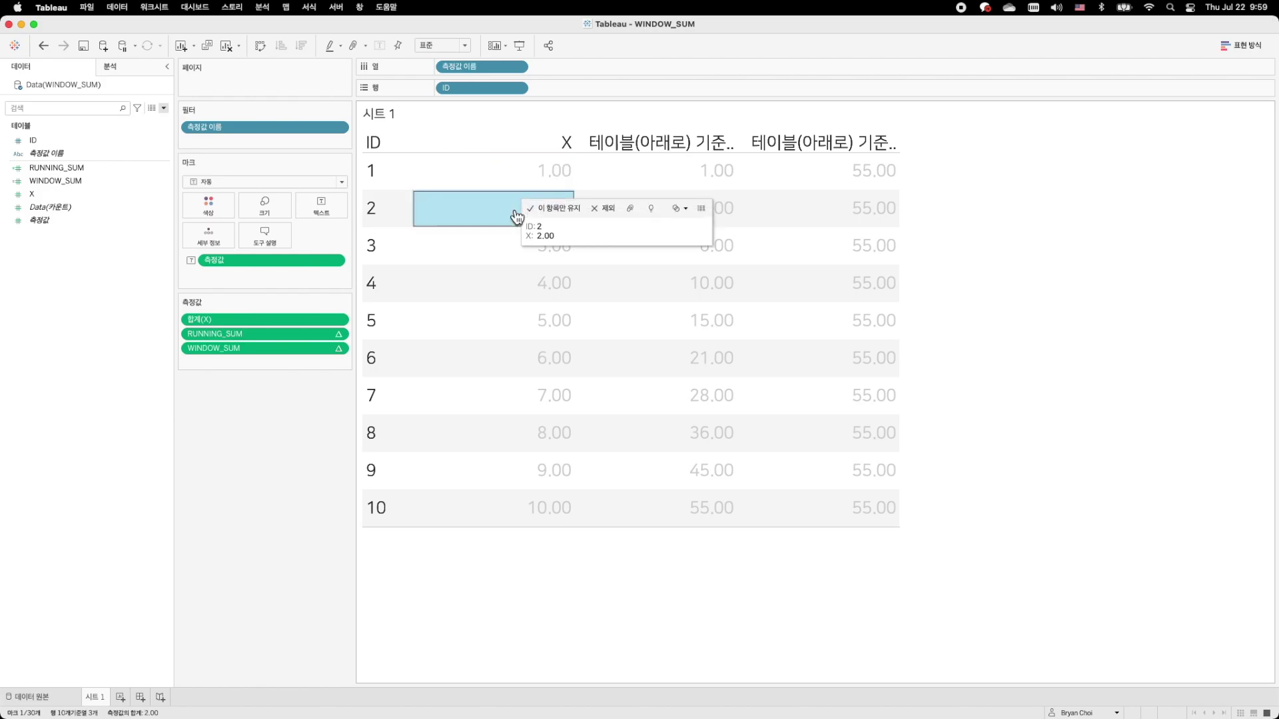
click(716, 219)
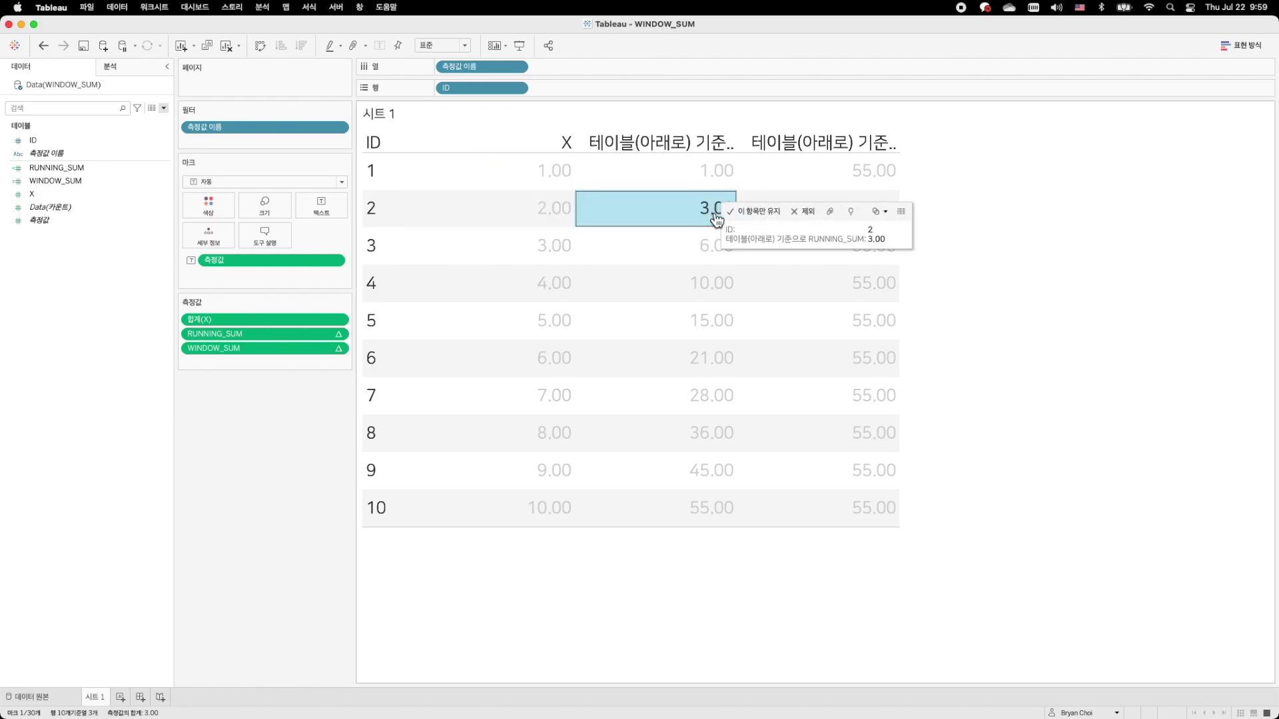
click(679, 250)
drag(414, 155, 550, 261)
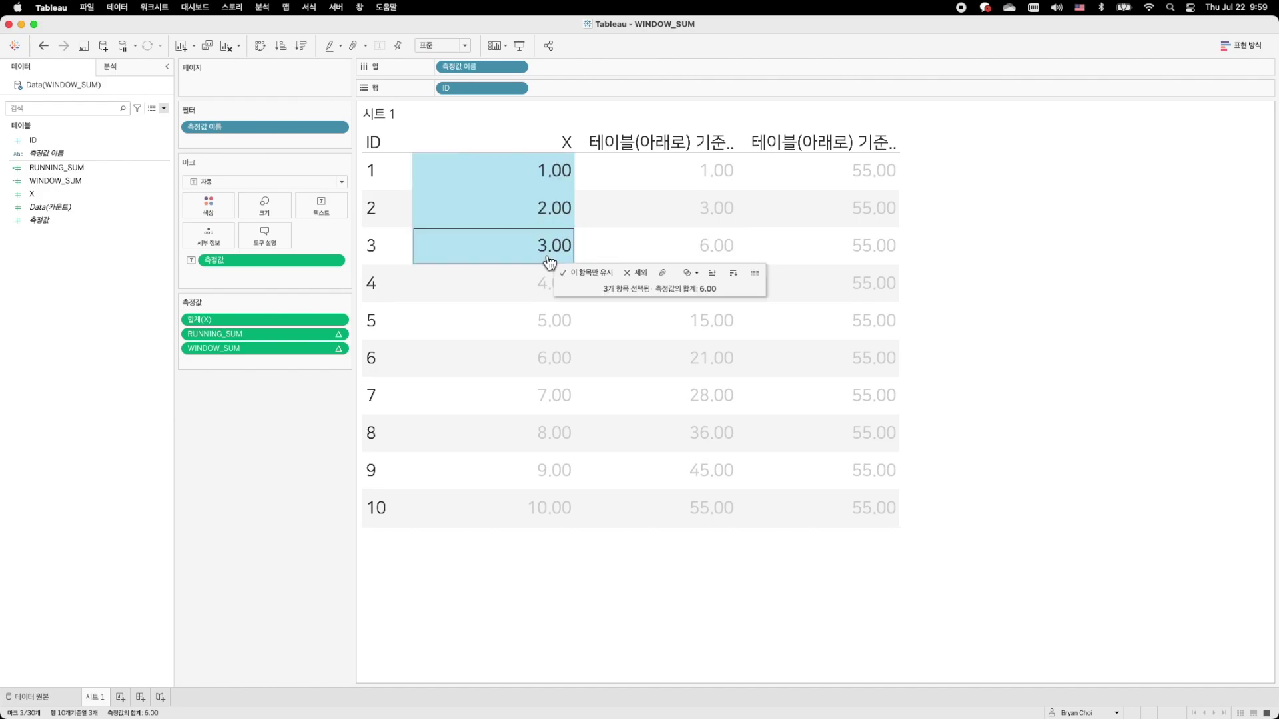
click(670, 298)
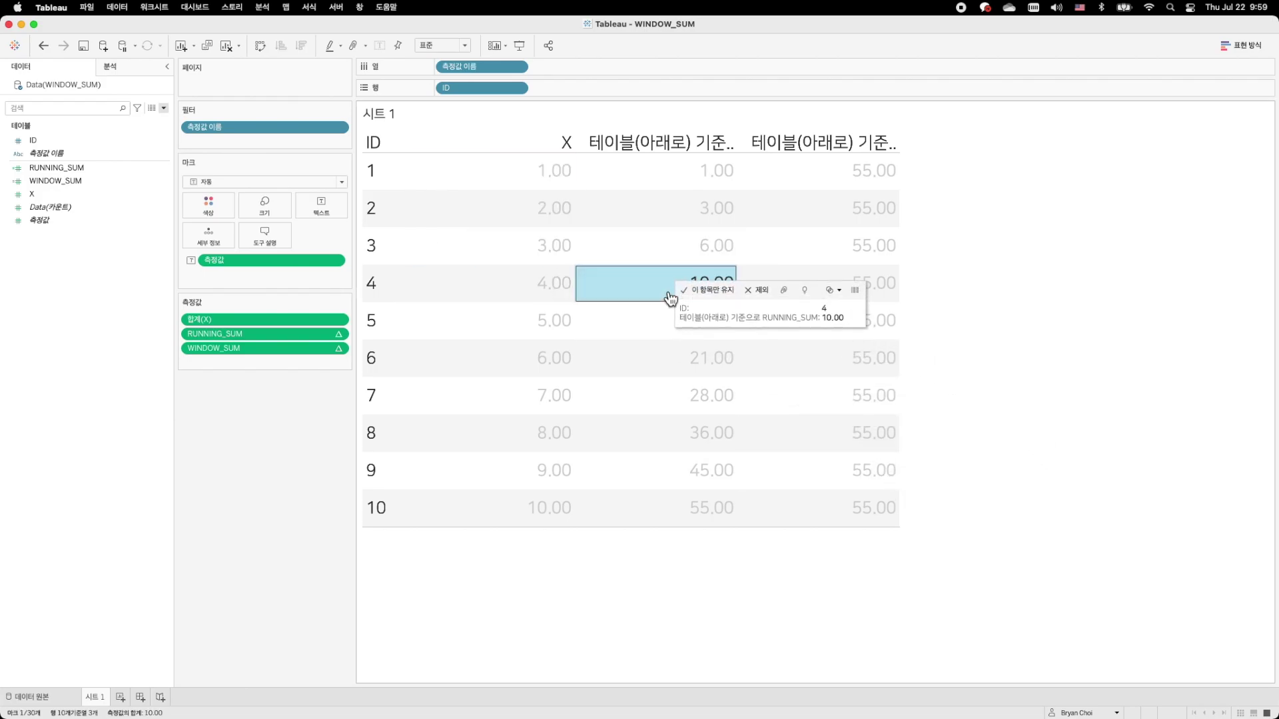
drag(507, 176, 544, 297)
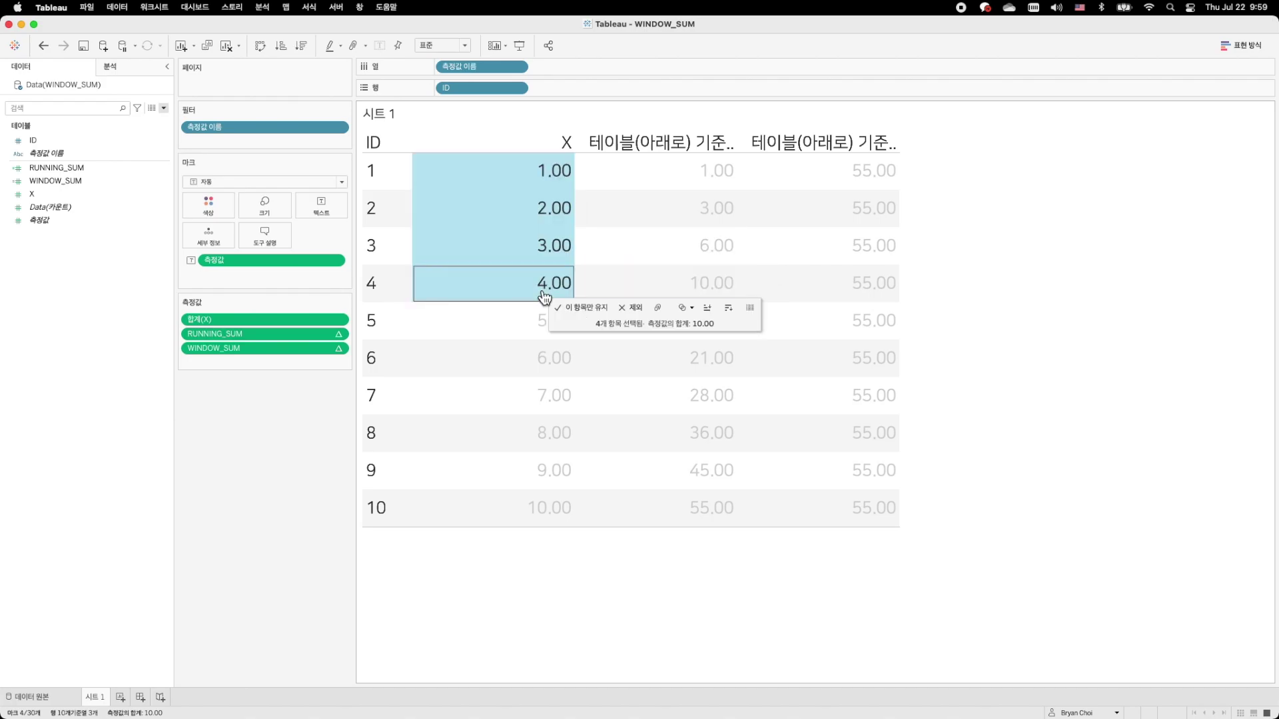
click(1030, 331)
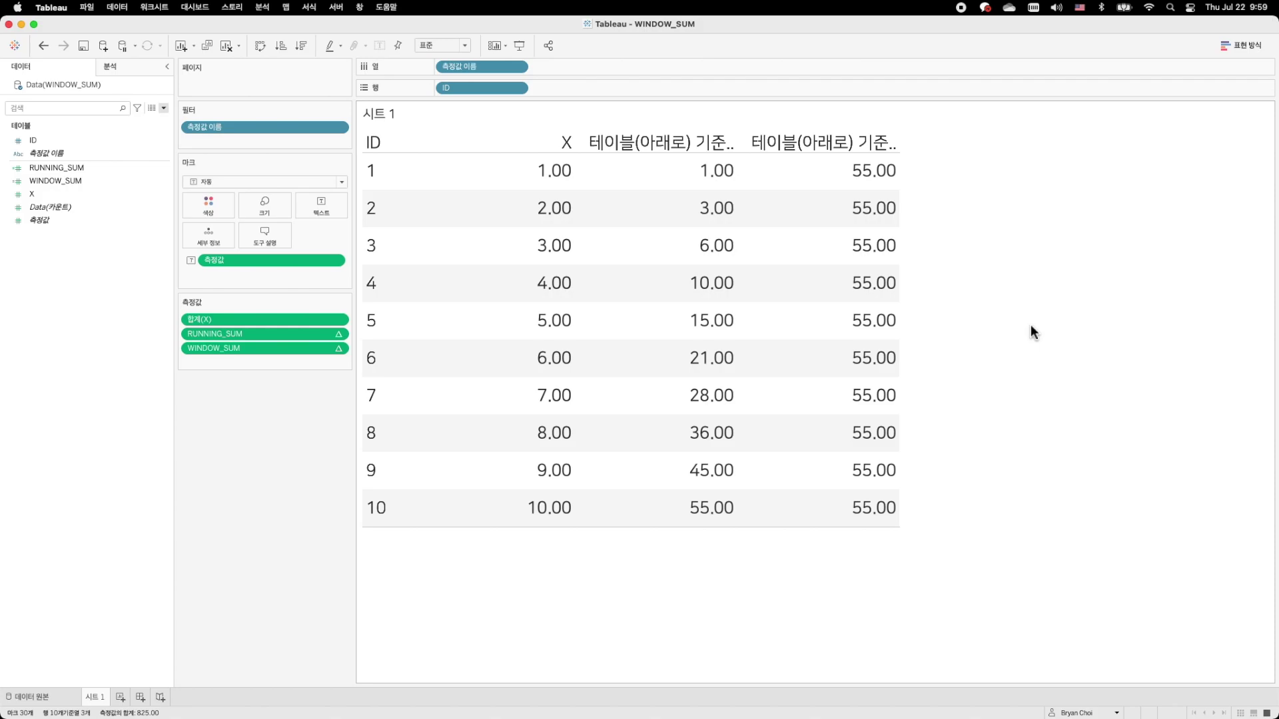
drag(499, 161, 560, 514)
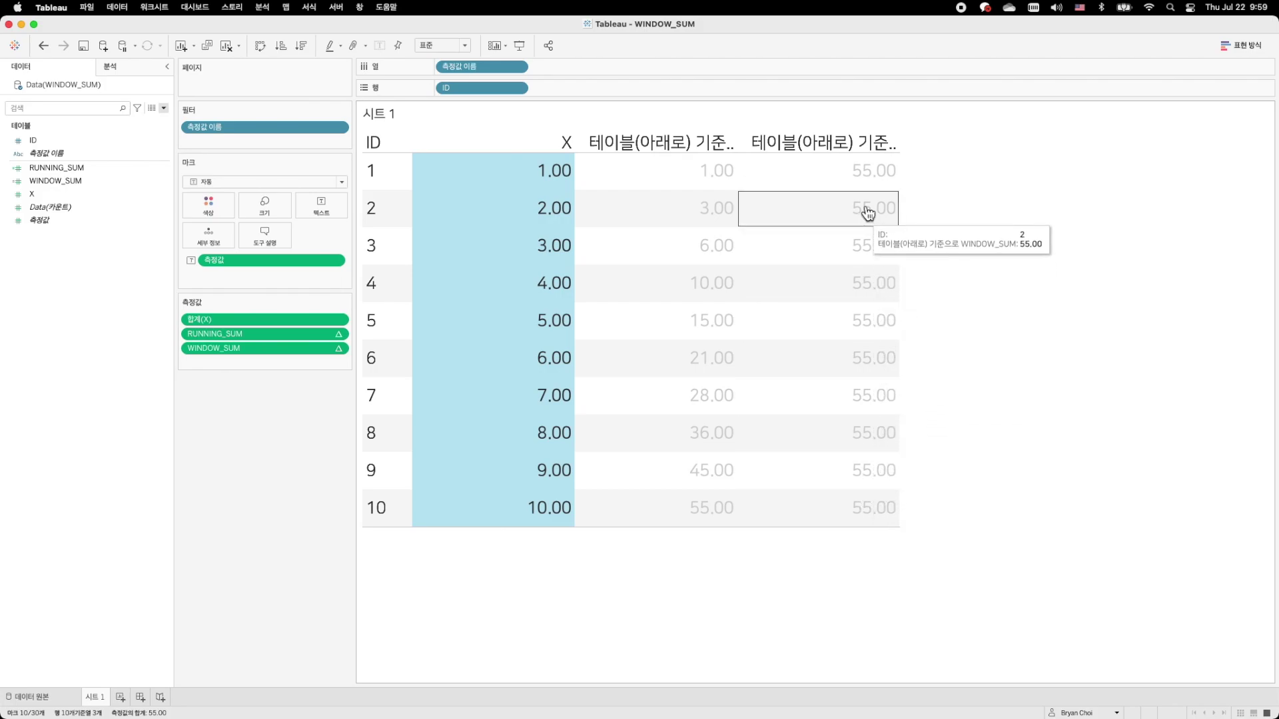
click(957, 178)
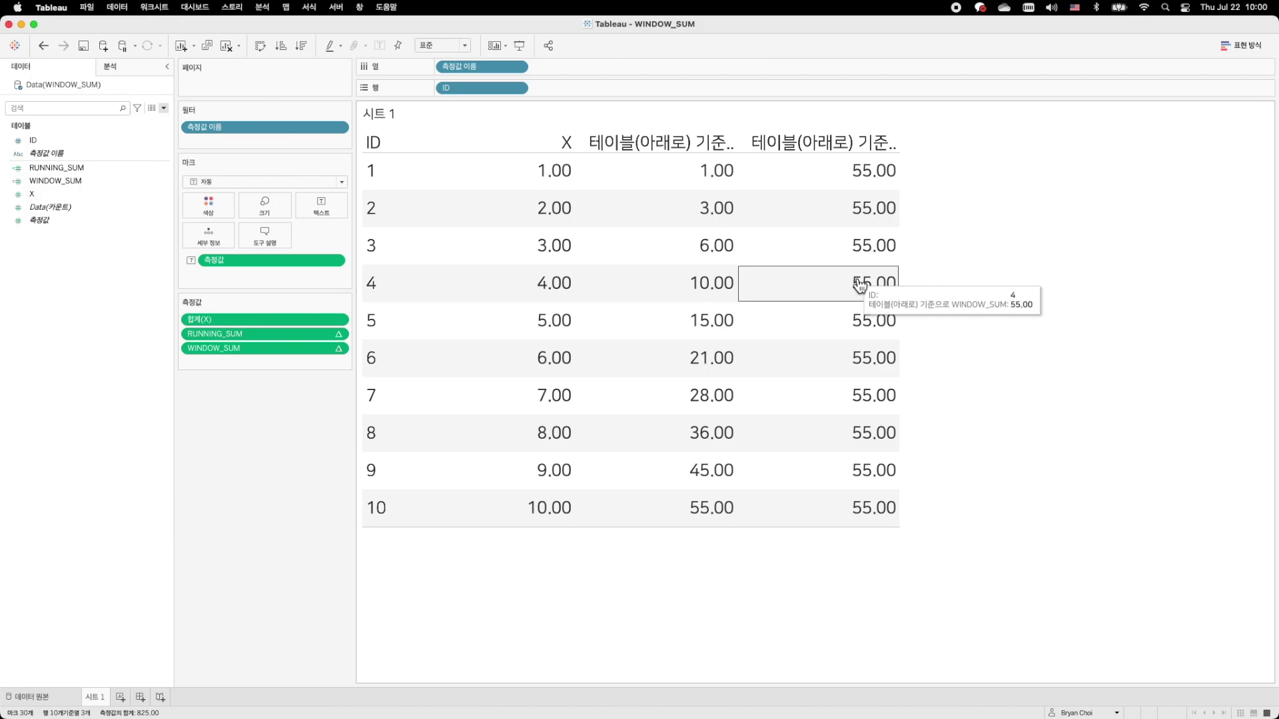
Create a calculated field named TOTAL with the formula TOTAL(SUM([X])) and save it
click(163, 108)
click(152, 121)
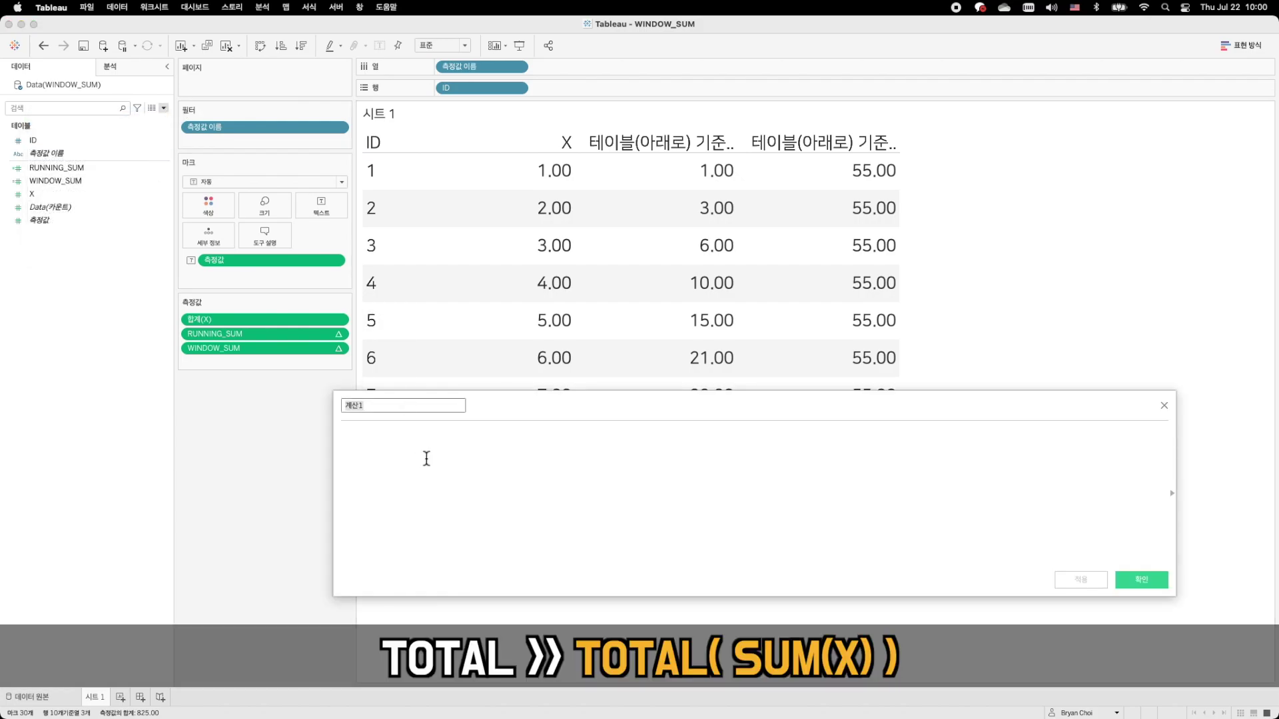
text(TOTAL)
click(426, 458)
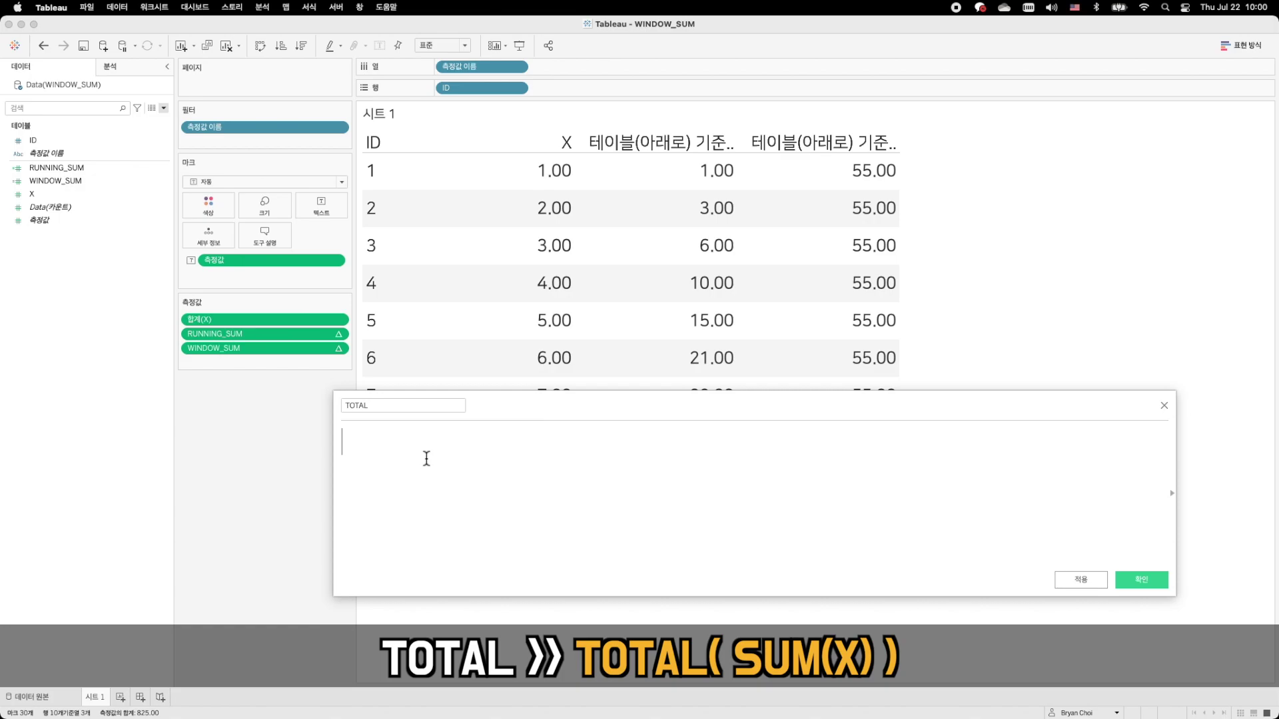
text(TOTAL)
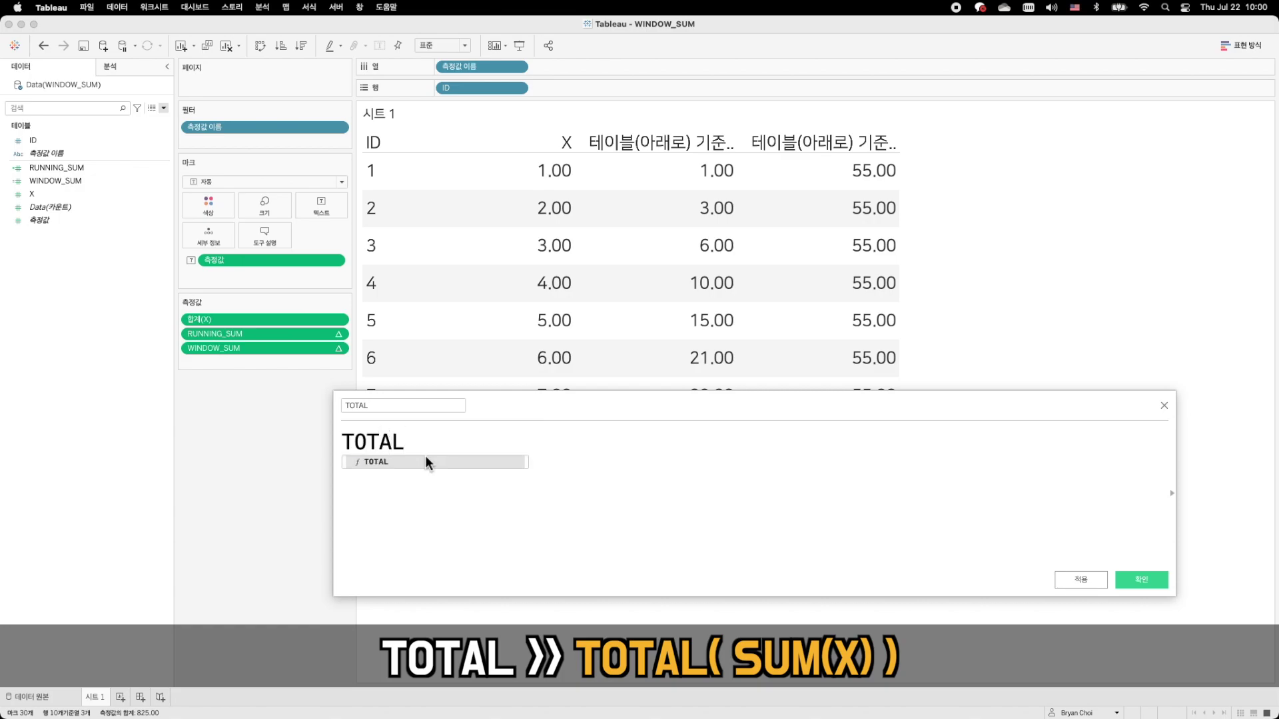
click(426, 461)
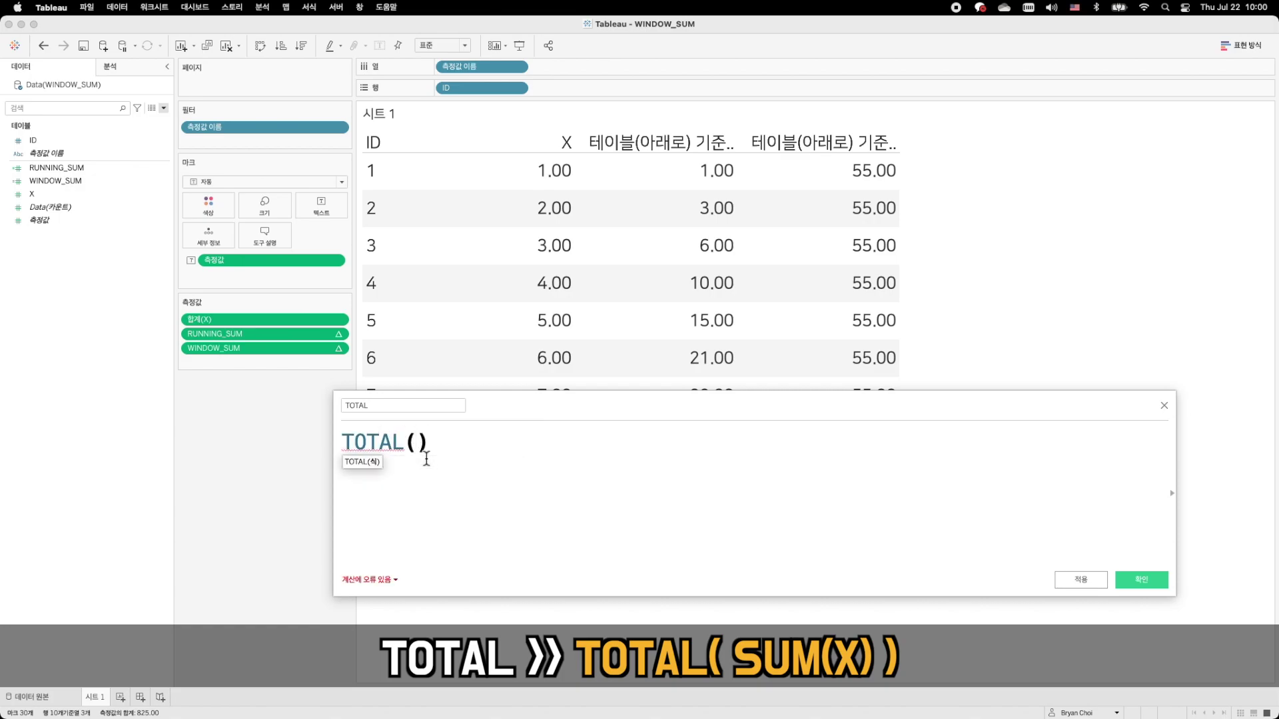
text(SUM)
click(427, 460)
text(X)
key(Return)
text())
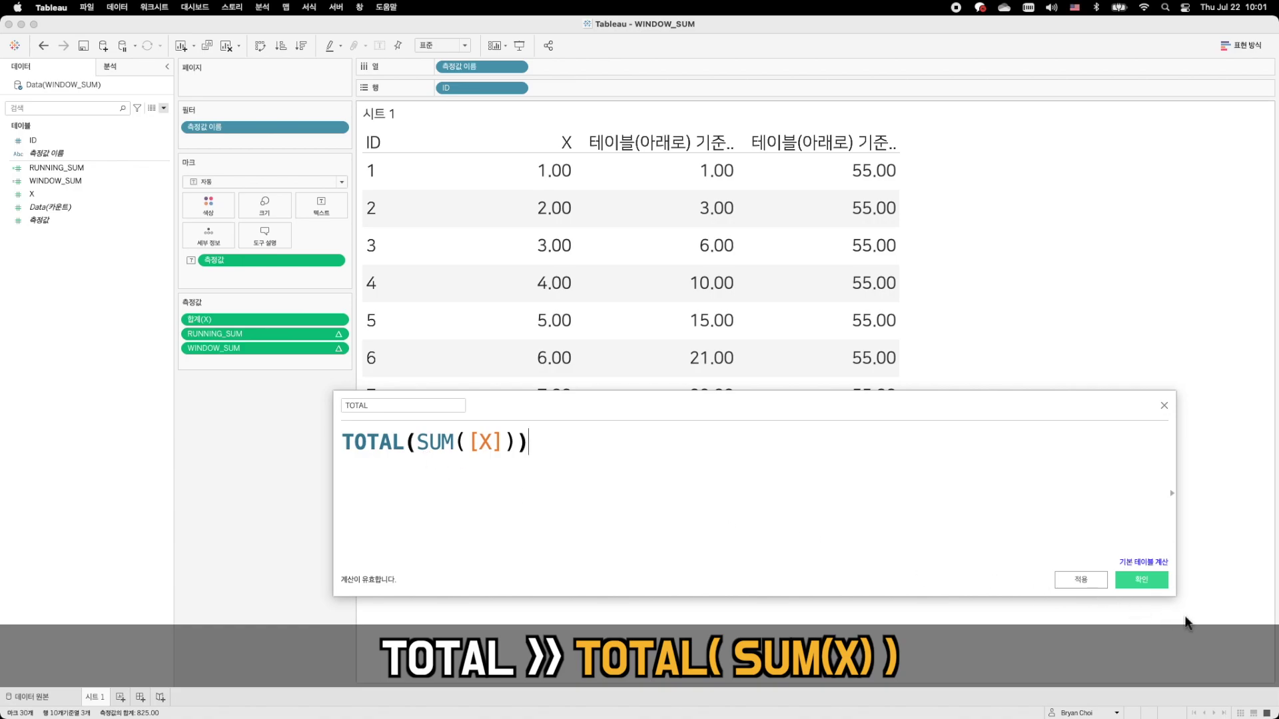
click(1145, 580)
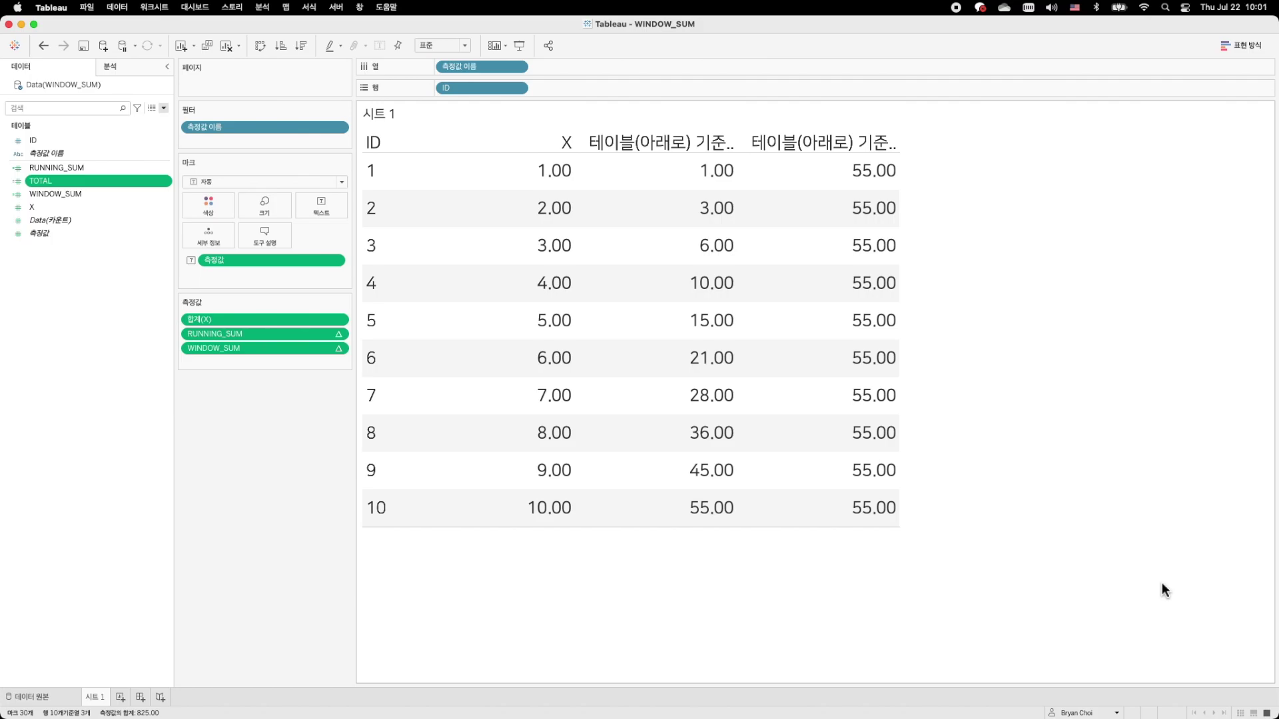
Add TOTAL to the measure values below WINDOW_SUM and compare the TOTAL and WINDOW_SUM columns
drag(86, 179, 220, 370)
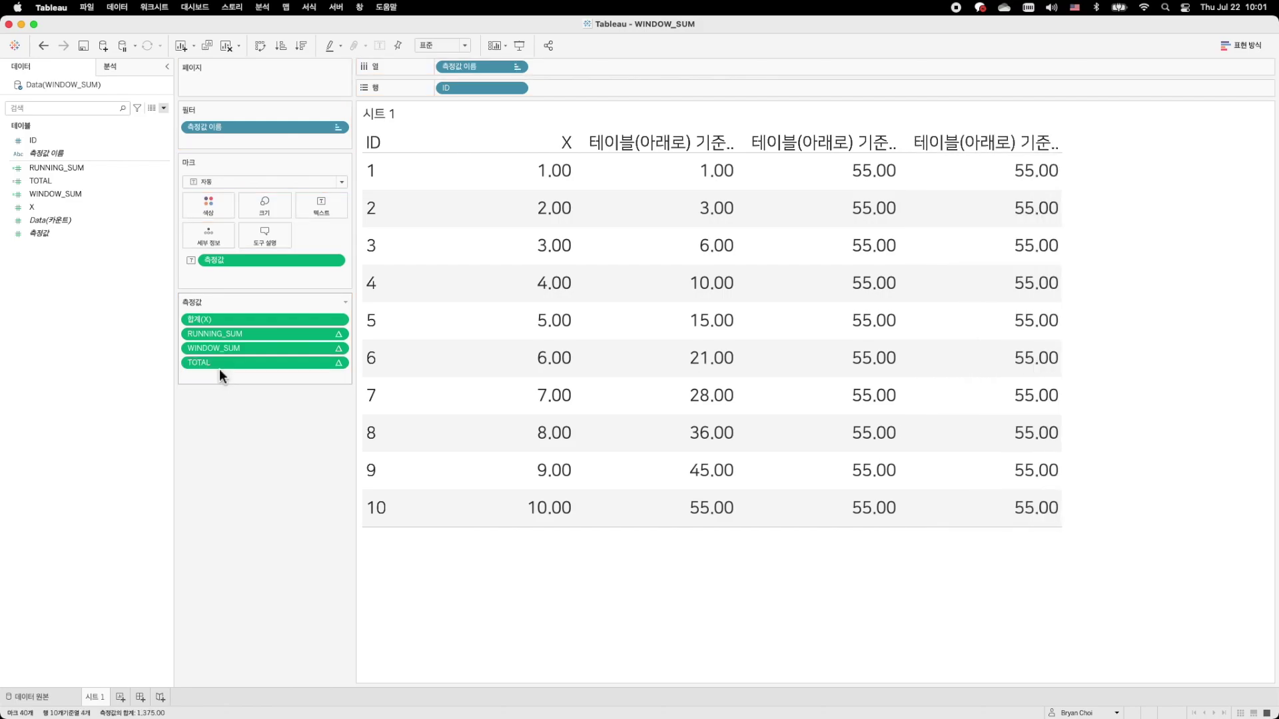
drag(942, 172, 1036, 518)
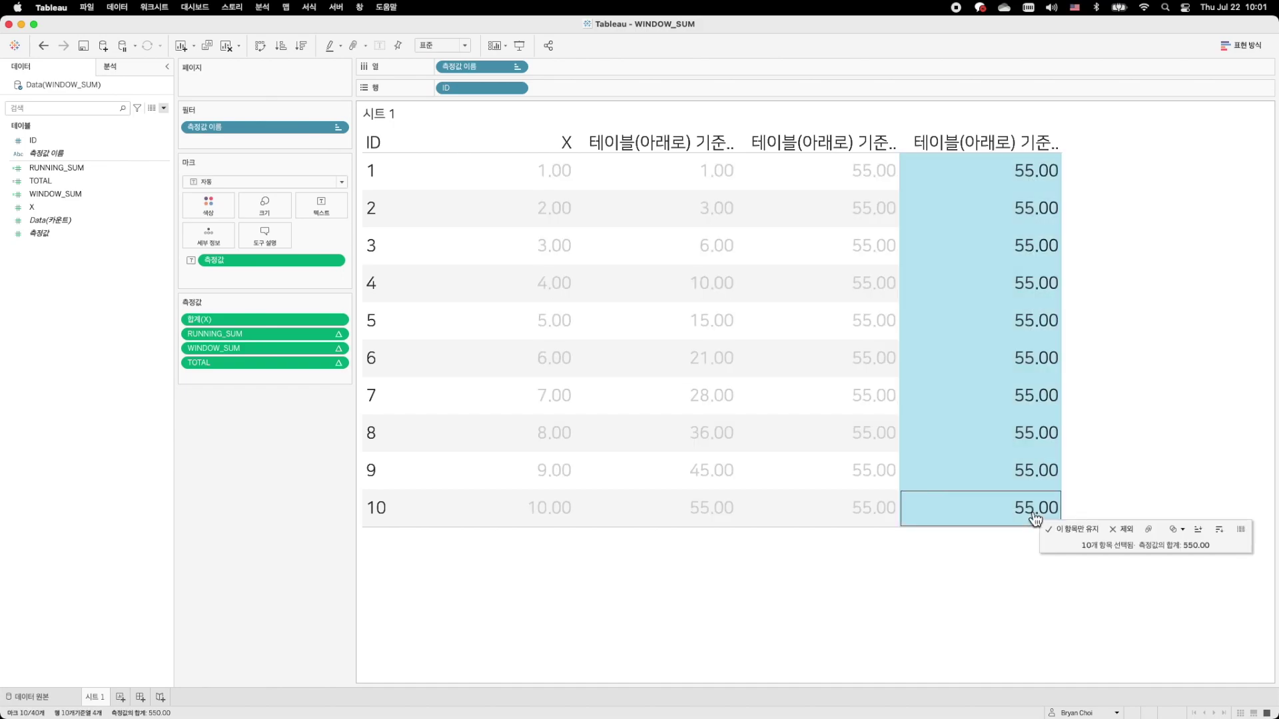
drag(802, 165, 876, 566)
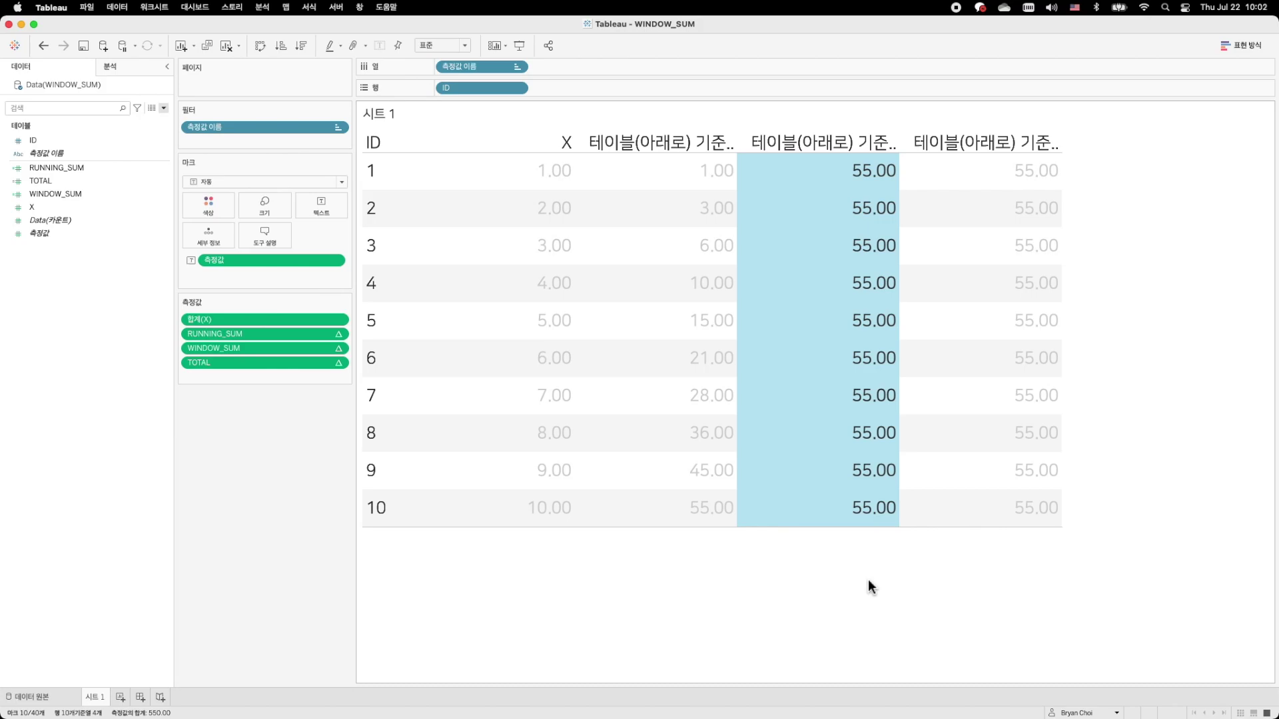
Start a new calculated field and name it 홀수/짝수
click(163, 108)
click(147, 118)
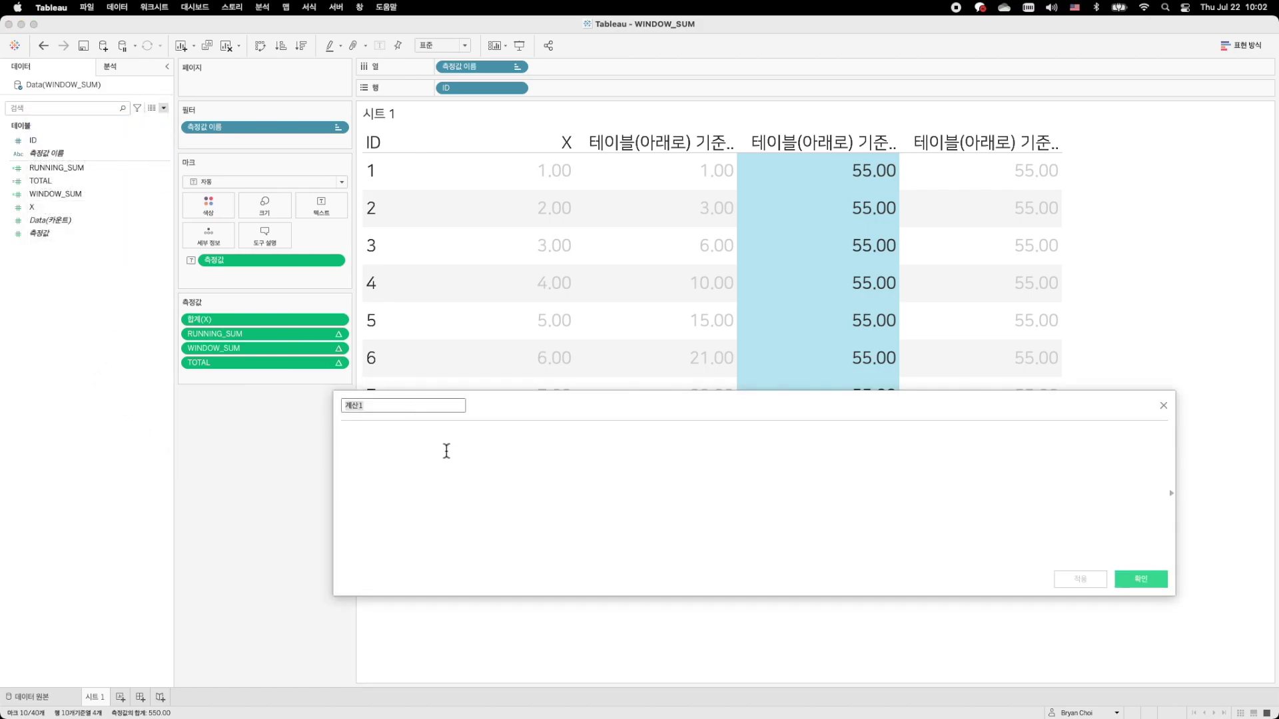
key(ctrl+space)
text(회)
text(ㄹ수)
text(/짝수)
Begin the 홀수/짝수 formula with the condition IF [ID] % 2 = 0 THEN
click(446, 468)
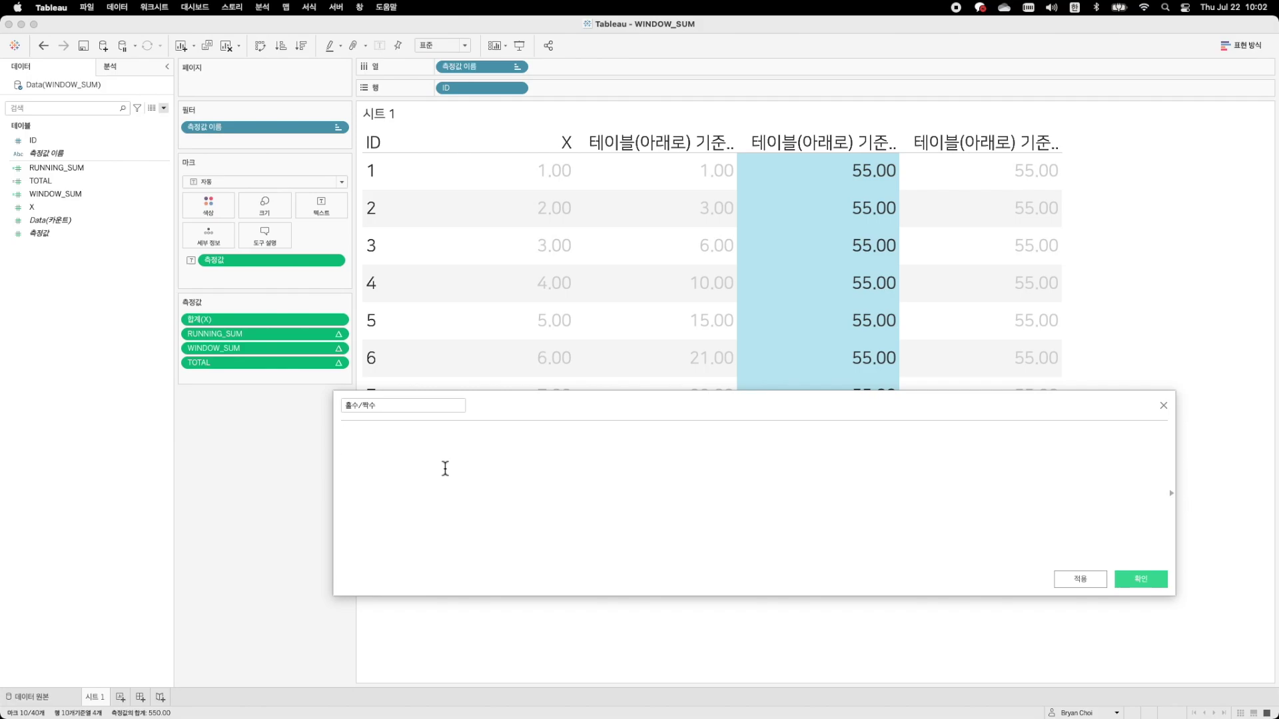
key(ctrl+space)
text(IF id)
click(445, 466)
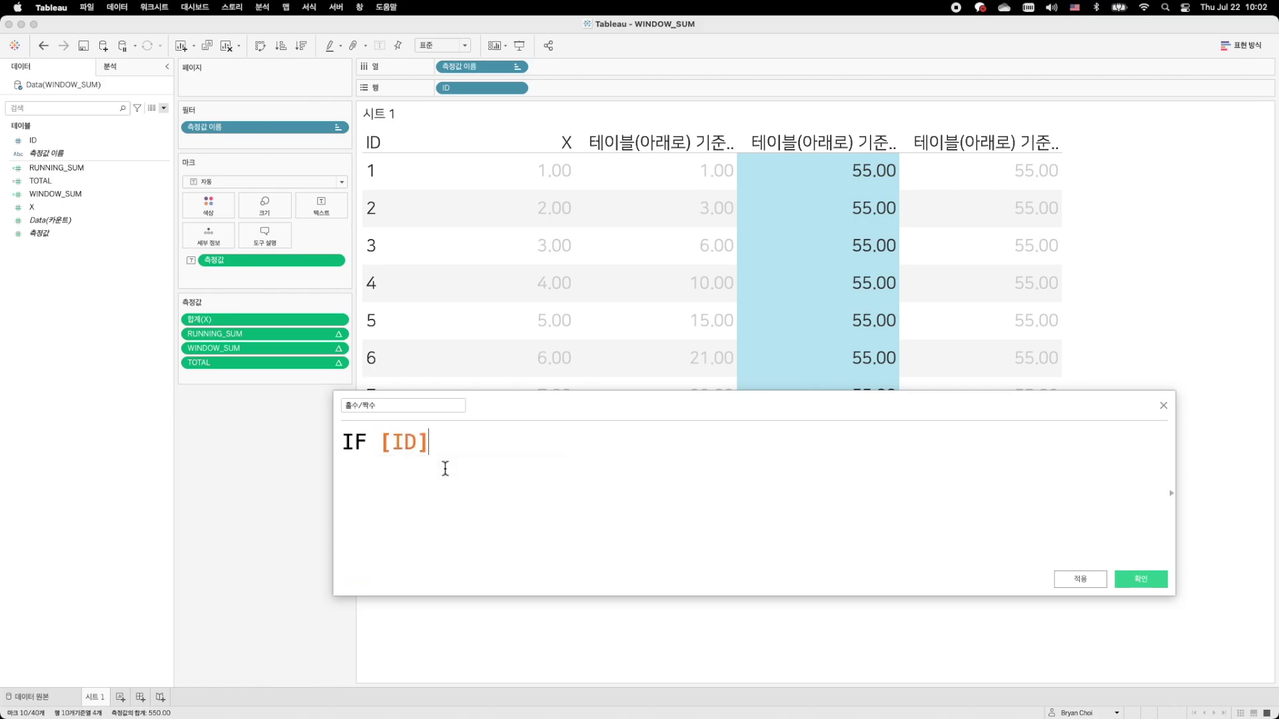
text(% )
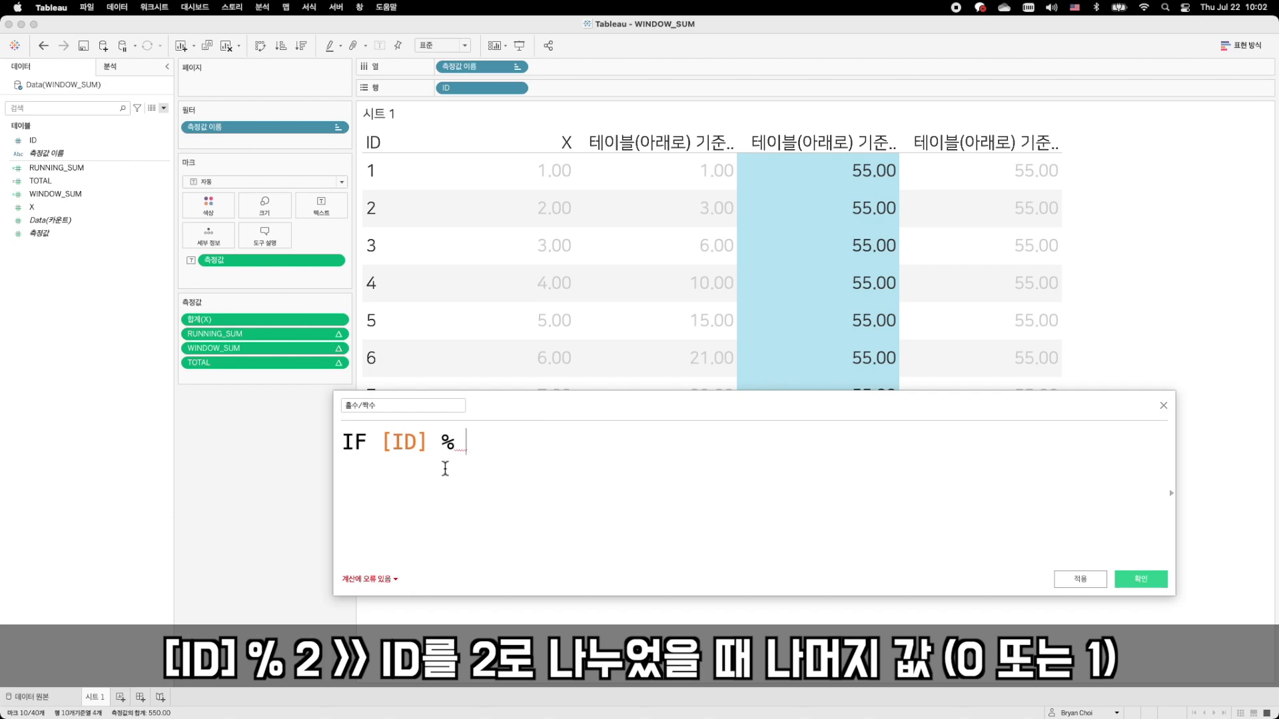
text(2)
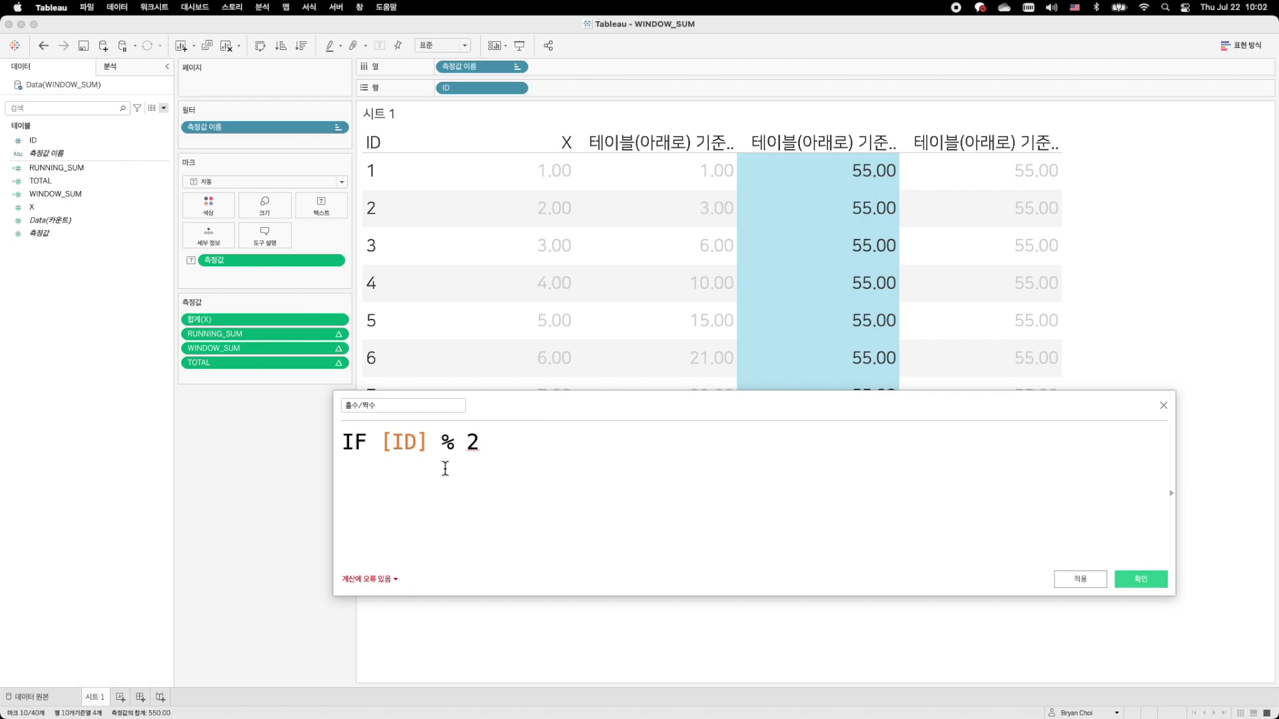
text(= 0 THEN ")
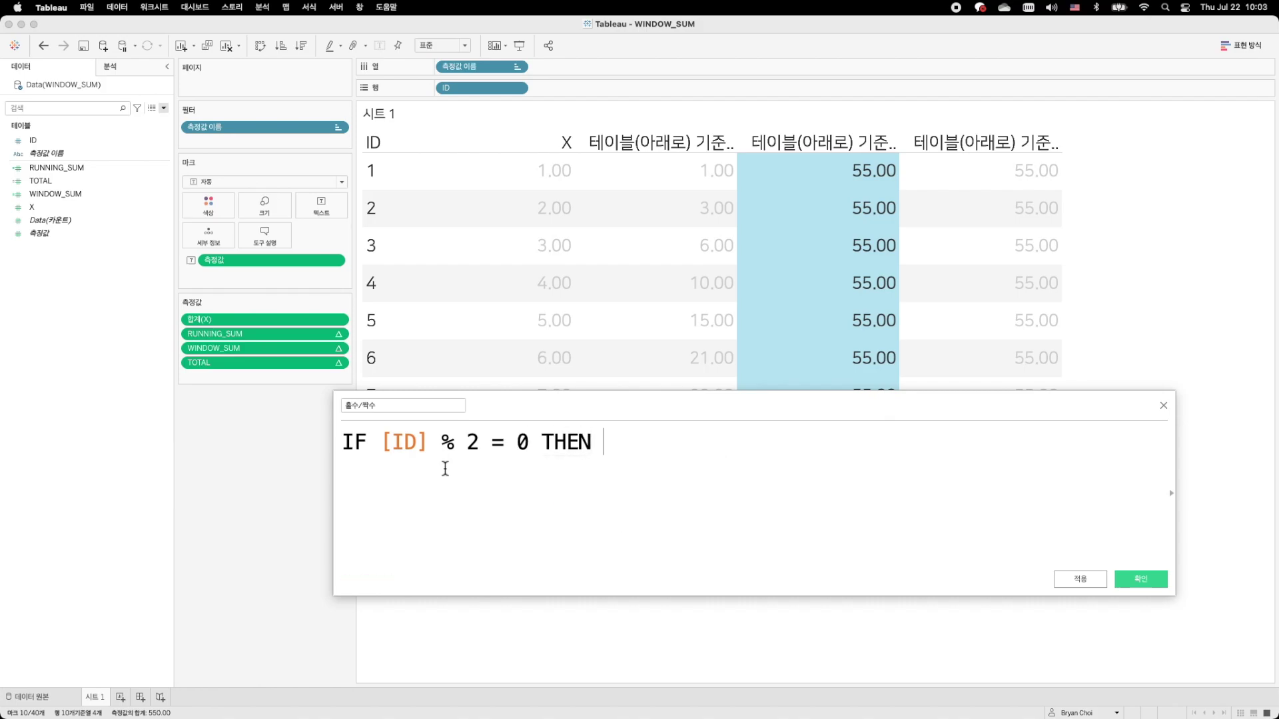
Complete the formula with "짝수" ELSE "홀수" END and save the calculated field
key(ctrl+space)
text(짝수)
key(BackSpace)
key(BackSpace)
key(BackSpace)
text(짝수" ELSWE)
key(BackSpace)
key(BackSpace)
text(E "ghf)
key(BackSpace)
key(BackSpace)
key(BackSpace)
text(호ㄹ수")
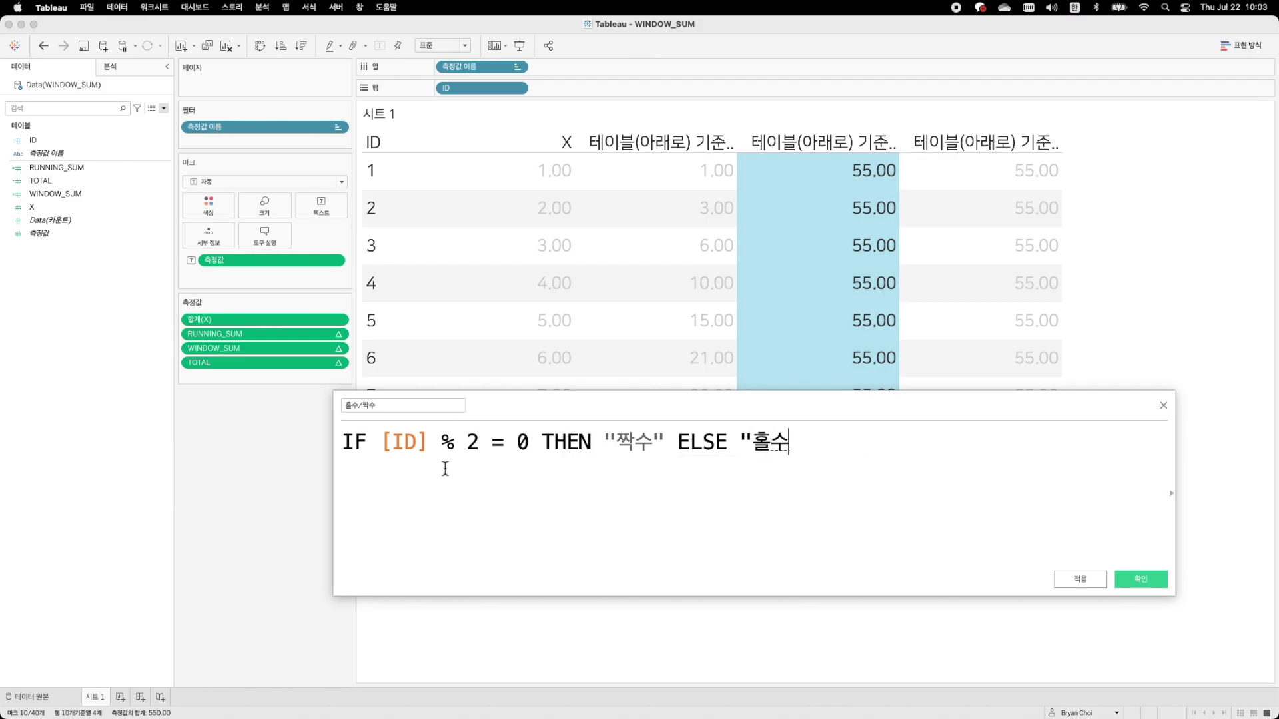
key(ctrl+space)
text(END)
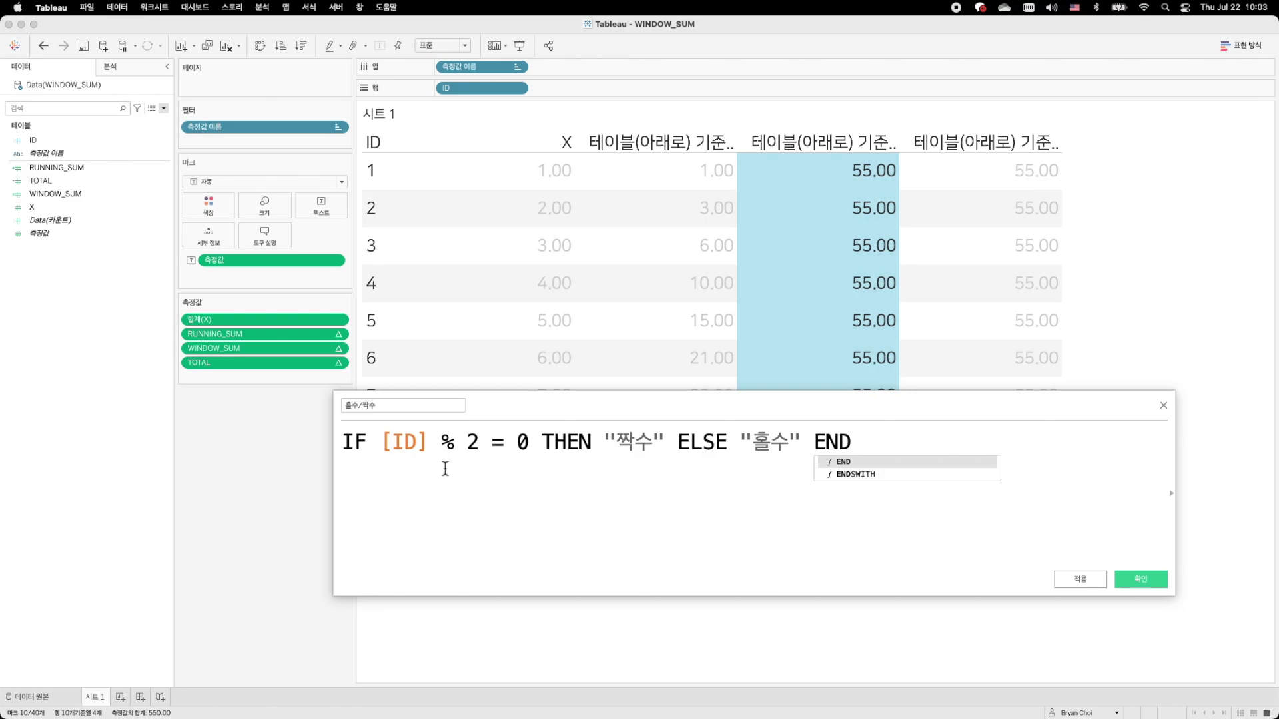
click(1133, 588)
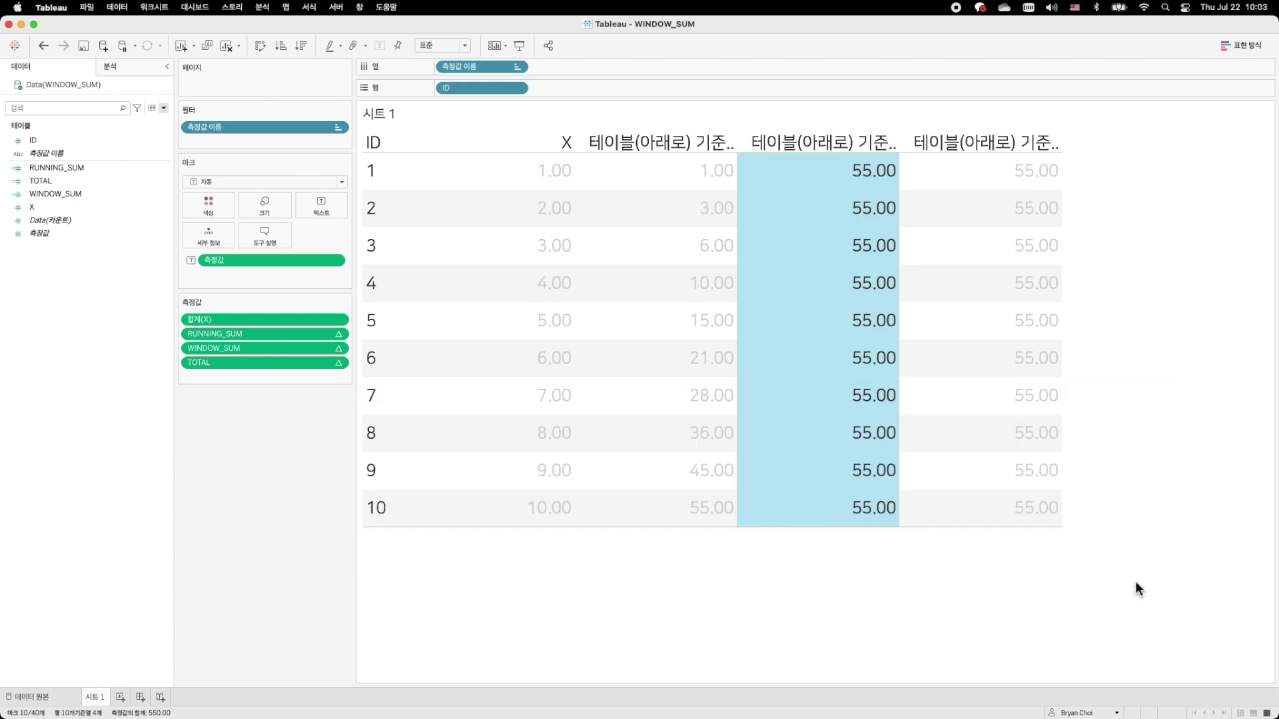
Place 홀수/짝수 before ID on the rows and inspect the 짝수 and 홀수 groups
drag(32, 149, 442, 90)
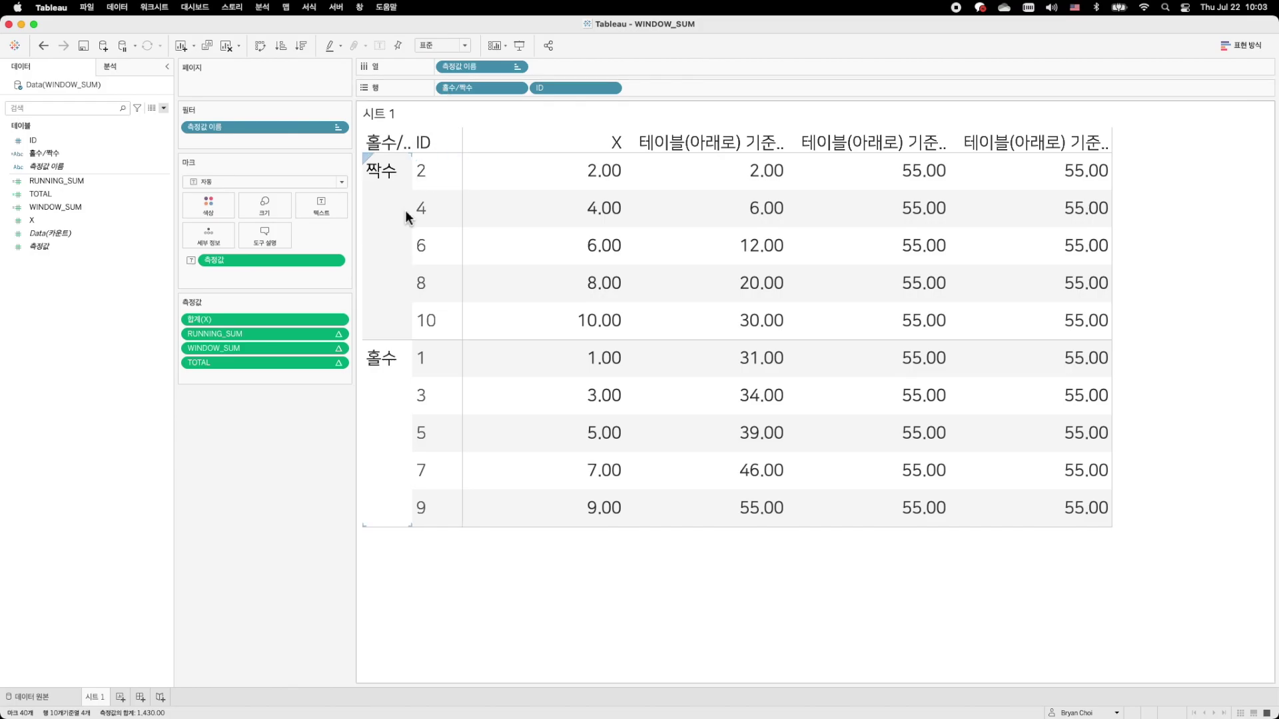
click(386, 223)
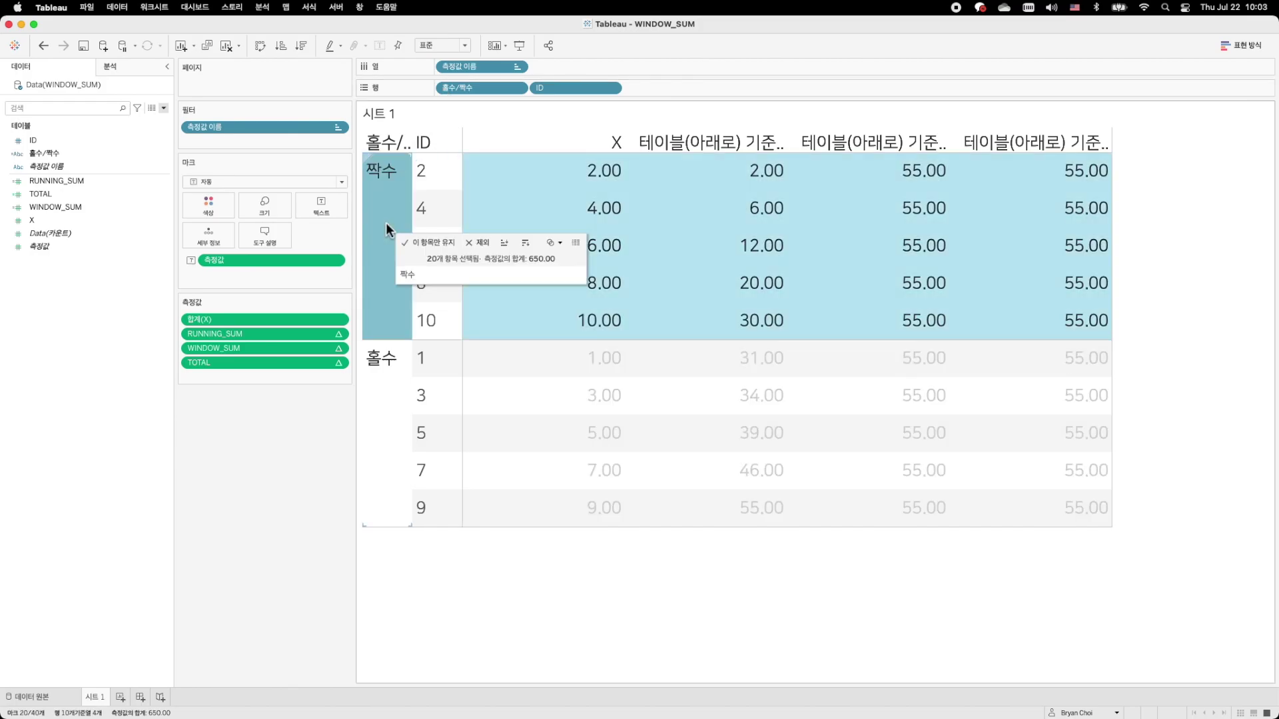
click(382, 390)
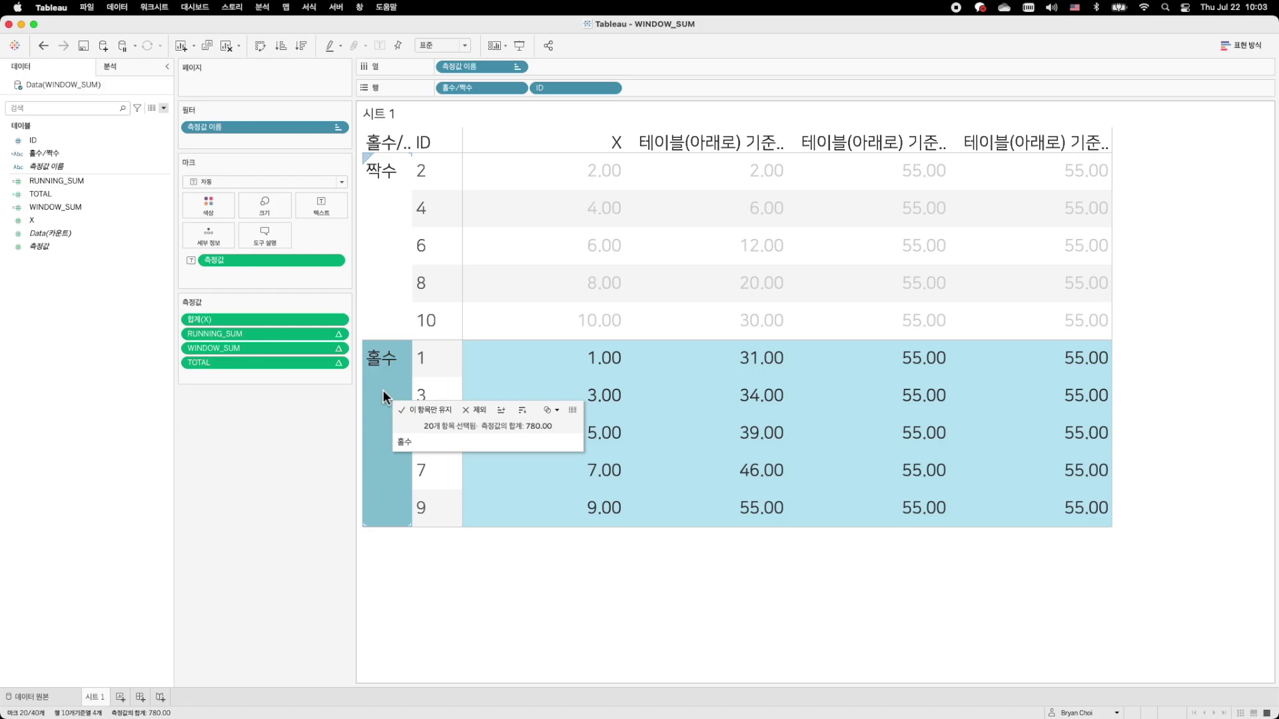
click(551, 560)
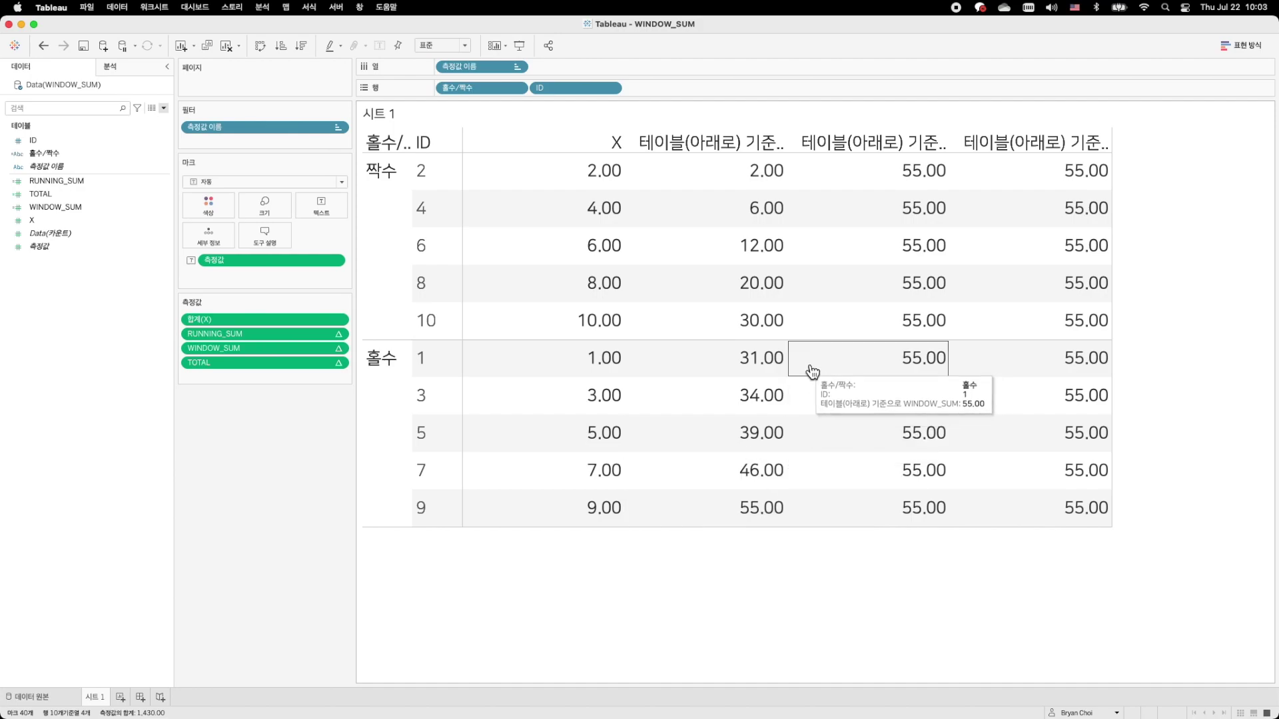
Examine the RUNNING_SUM, WINDOW_SUM and TOTAL columns across both the 짝수 and 홀수 groups
mouse_move(766, 203)
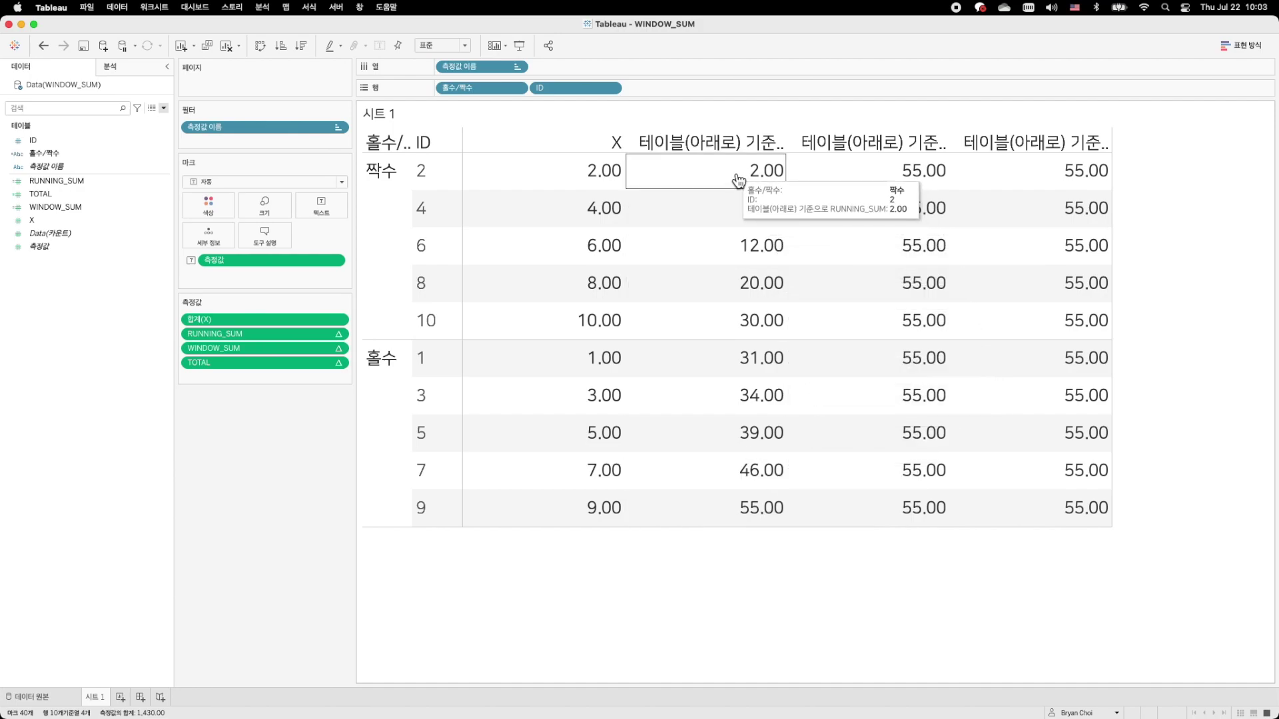
drag(735, 172, 743, 509)
drag(893, 180, 929, 516)
drag(1062, 180, 1108, 519)
click(1184, 451)
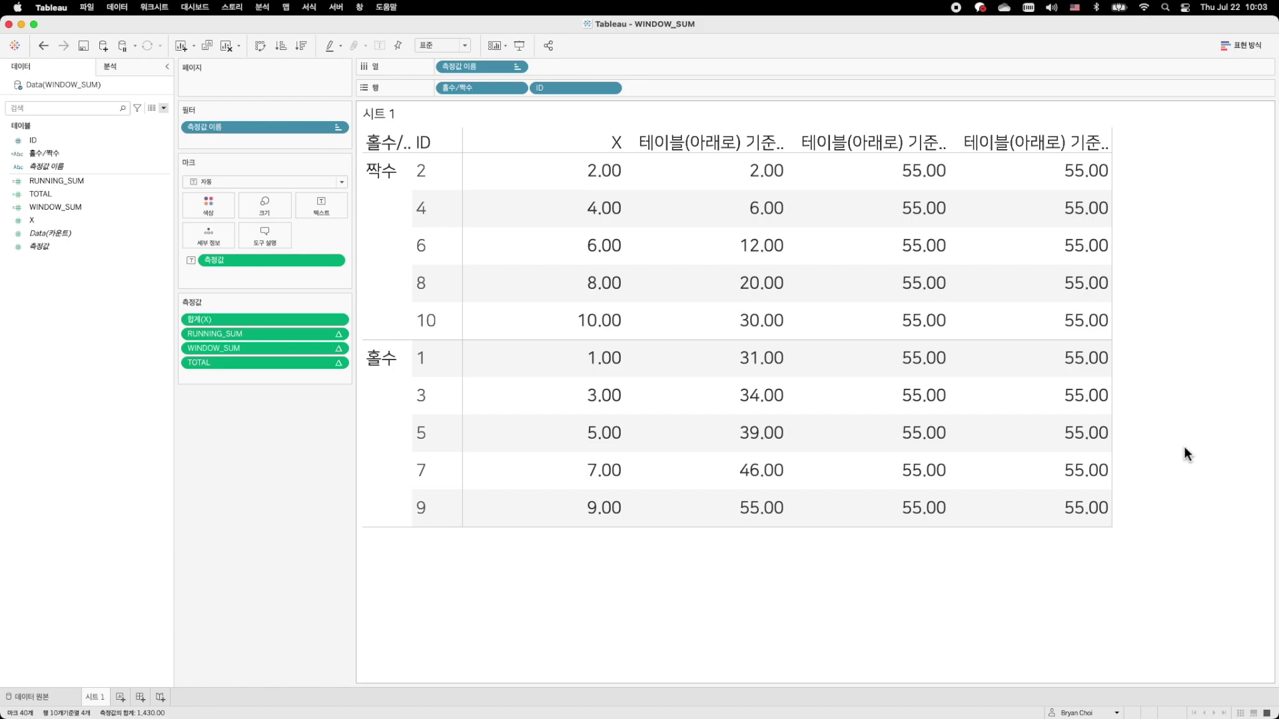
Compute RUNNING_SUM using 패널(아래로) and inspect its values in the 짝수 and 홀수 groups
right_click(219, 336)
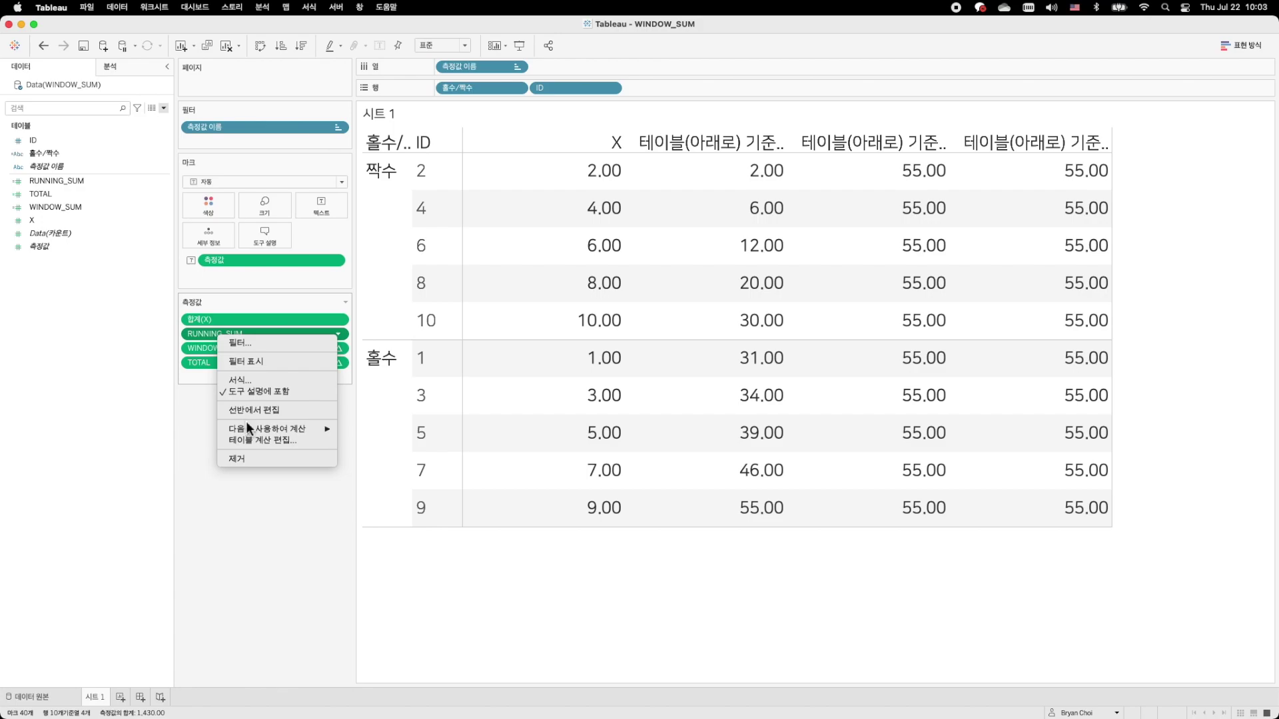
mouse_move(246, 425)
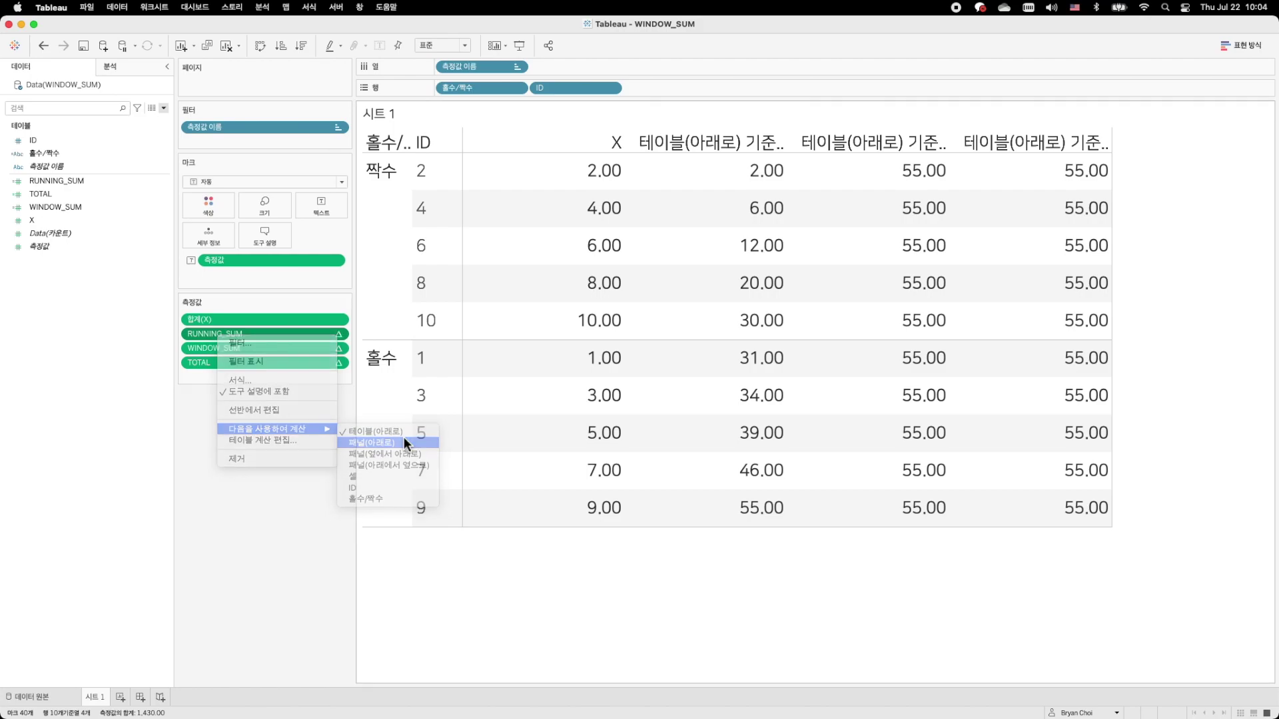
click(405, 443)
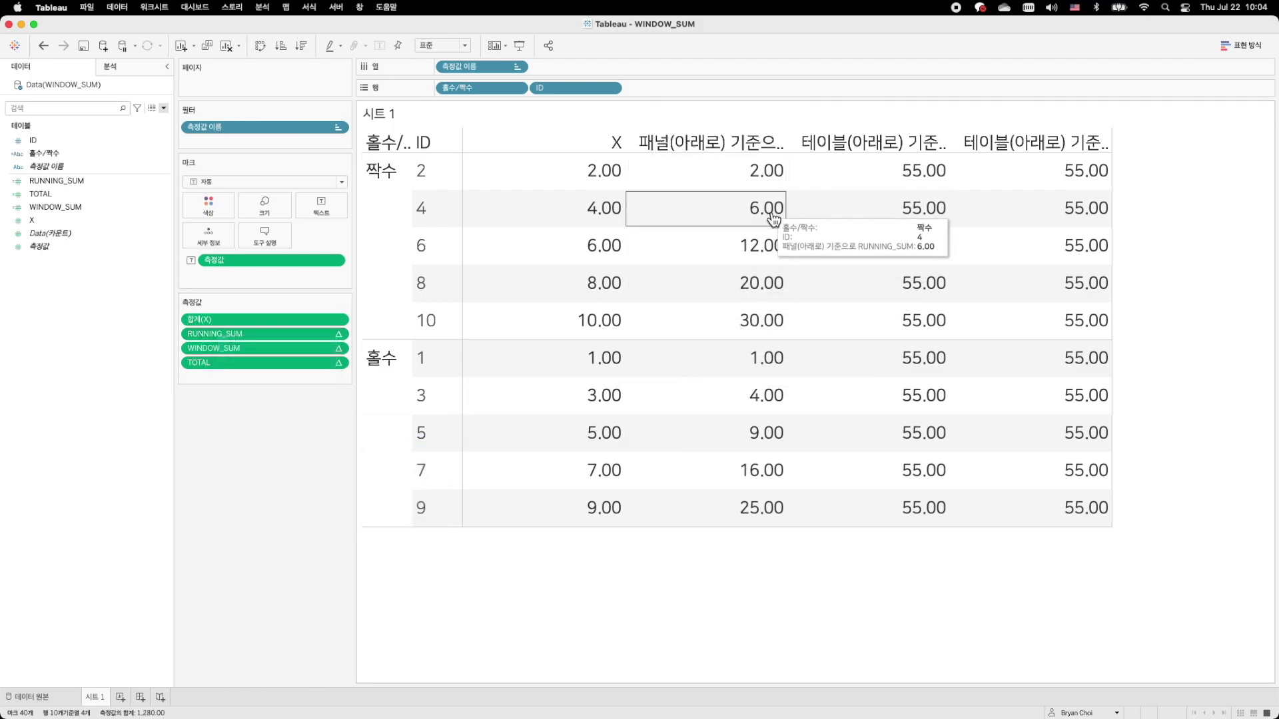
mouse_move(764, 281)
mouse_move(763, 325)
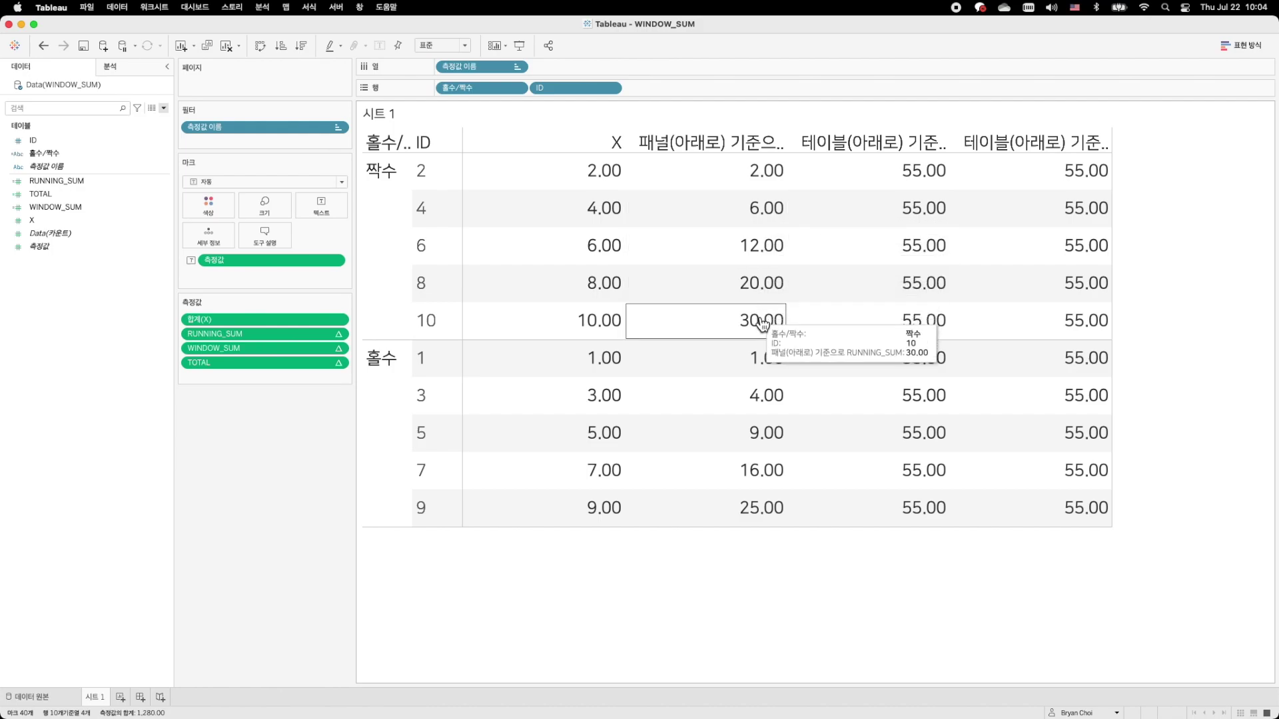
mouse_move(764, 366)
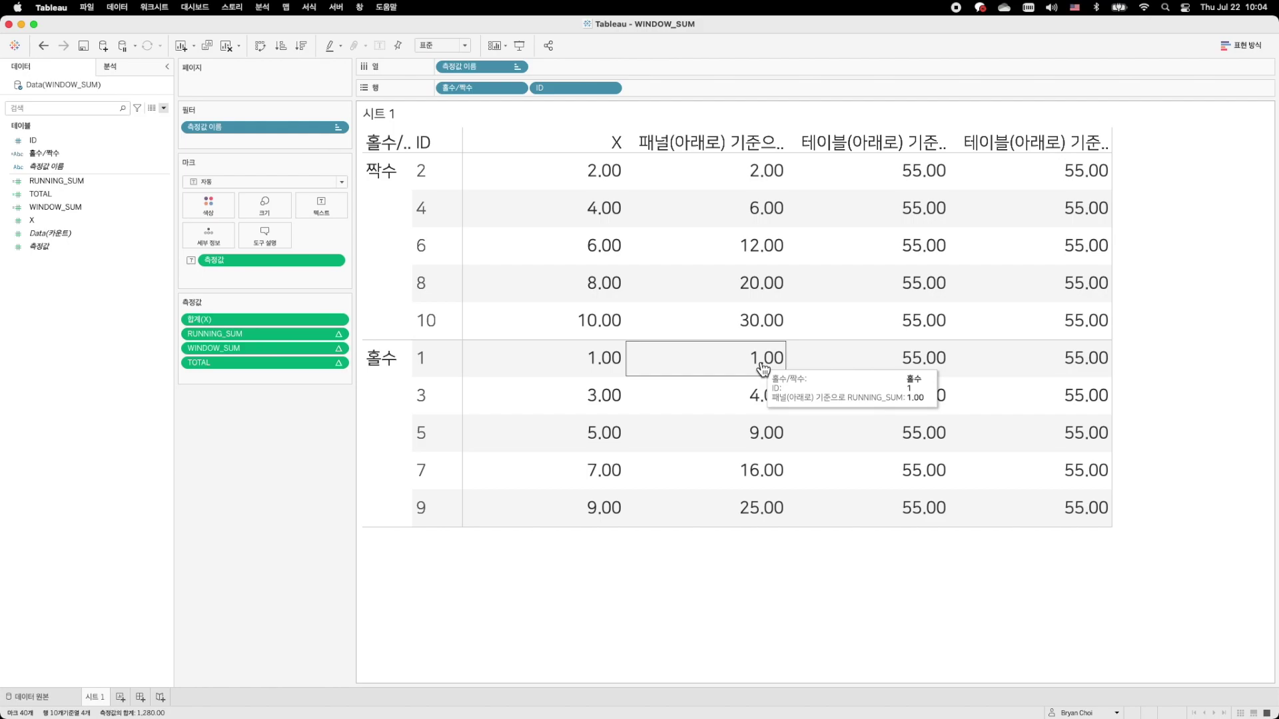
drag(764, 175, 772, 513)
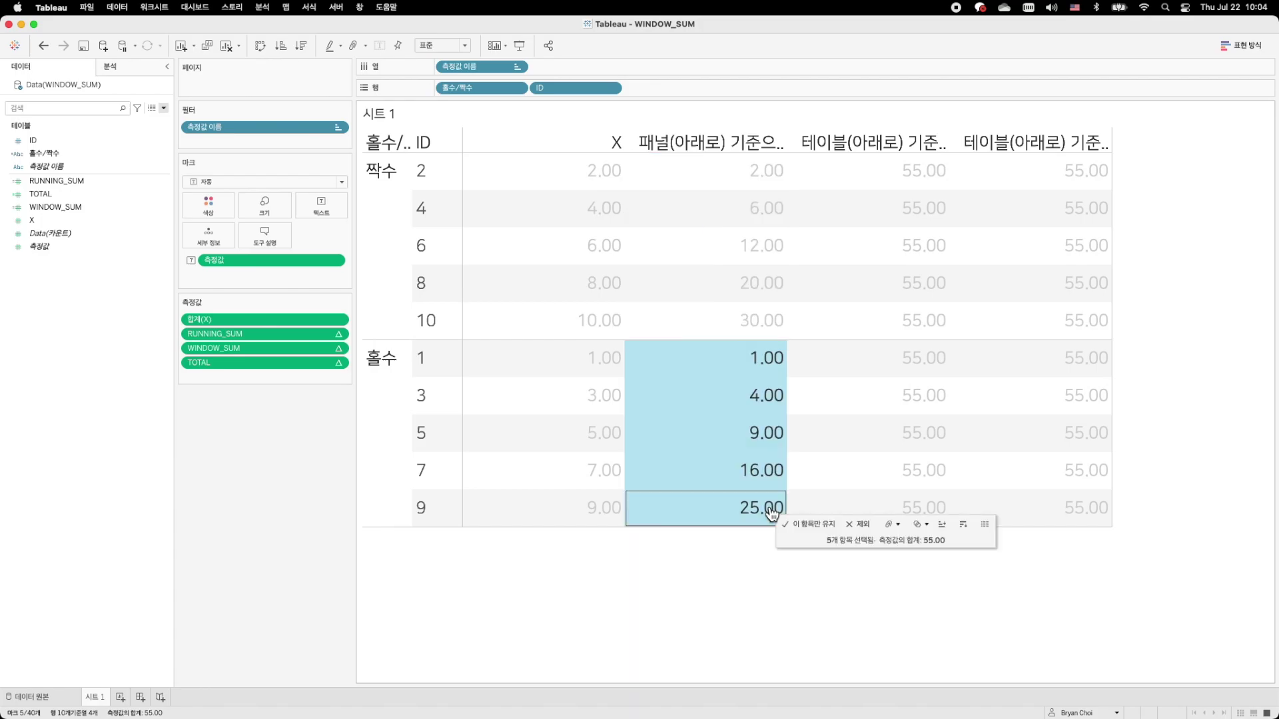
key(Escape)
Set both WINDOW_SUM and TOTAL to compute using 패널(아래로)
right_click(245, 345)
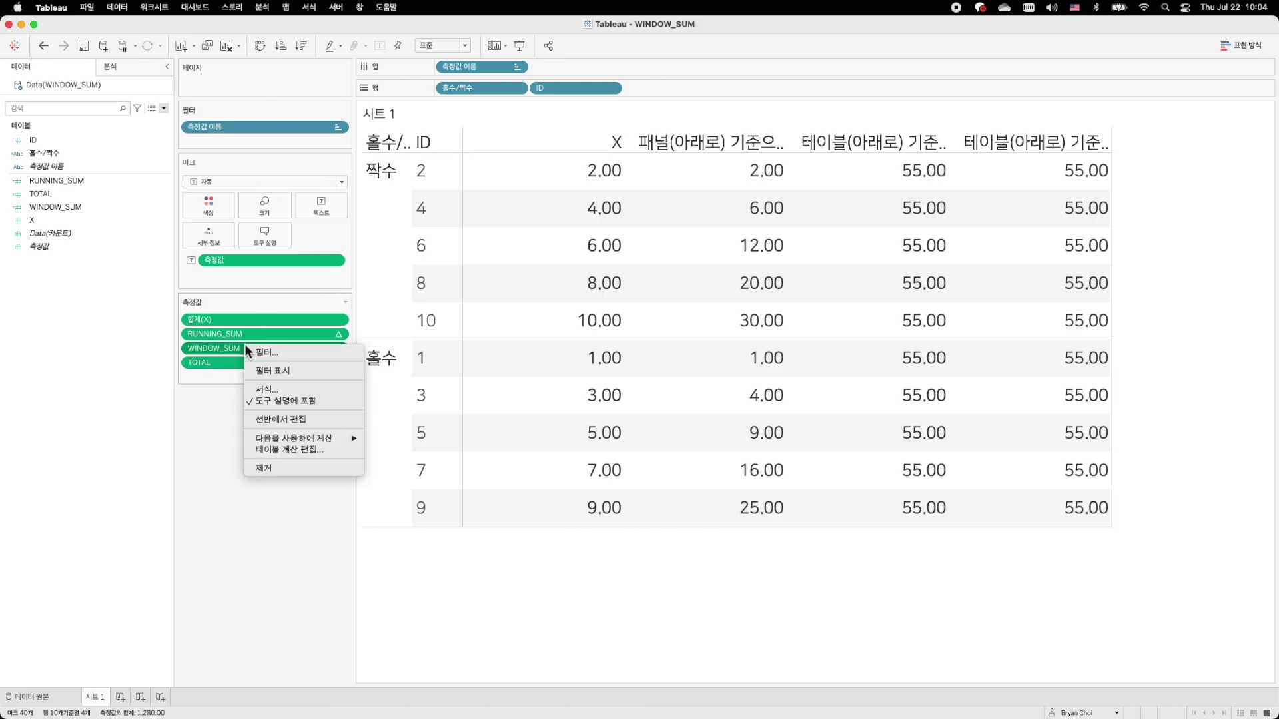
mouse_move(296, 438)
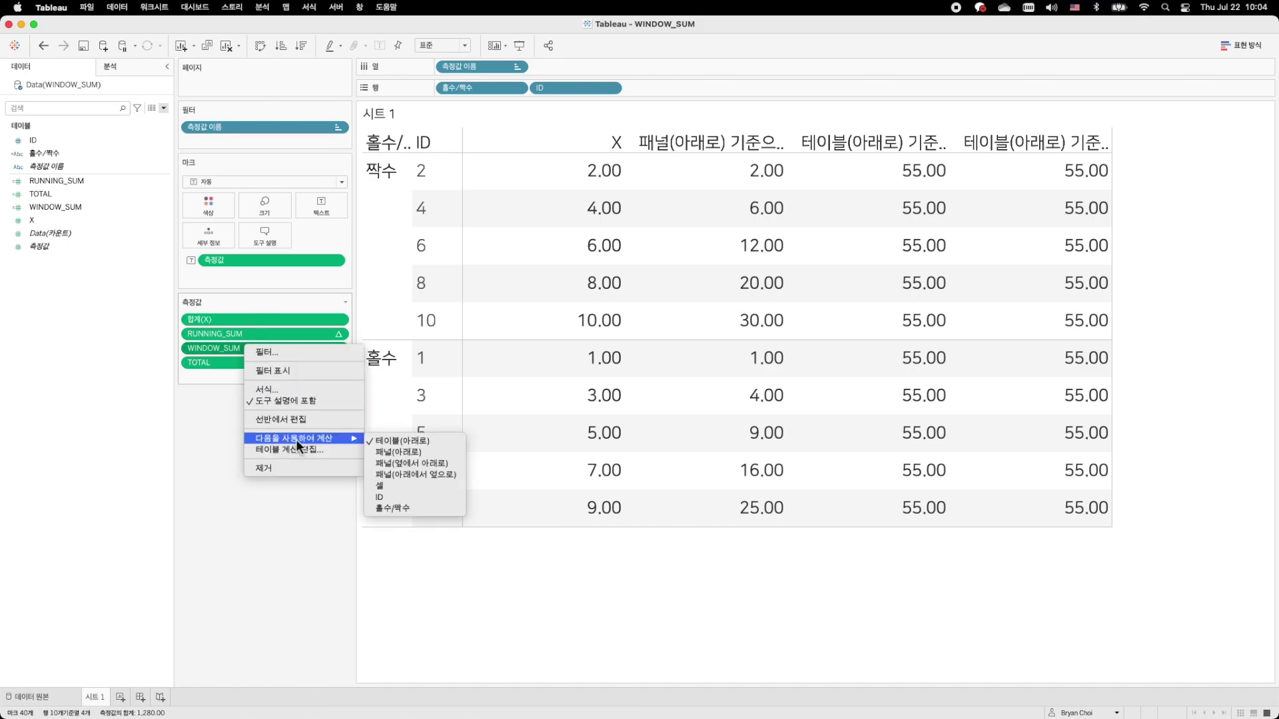
click(402, 451)
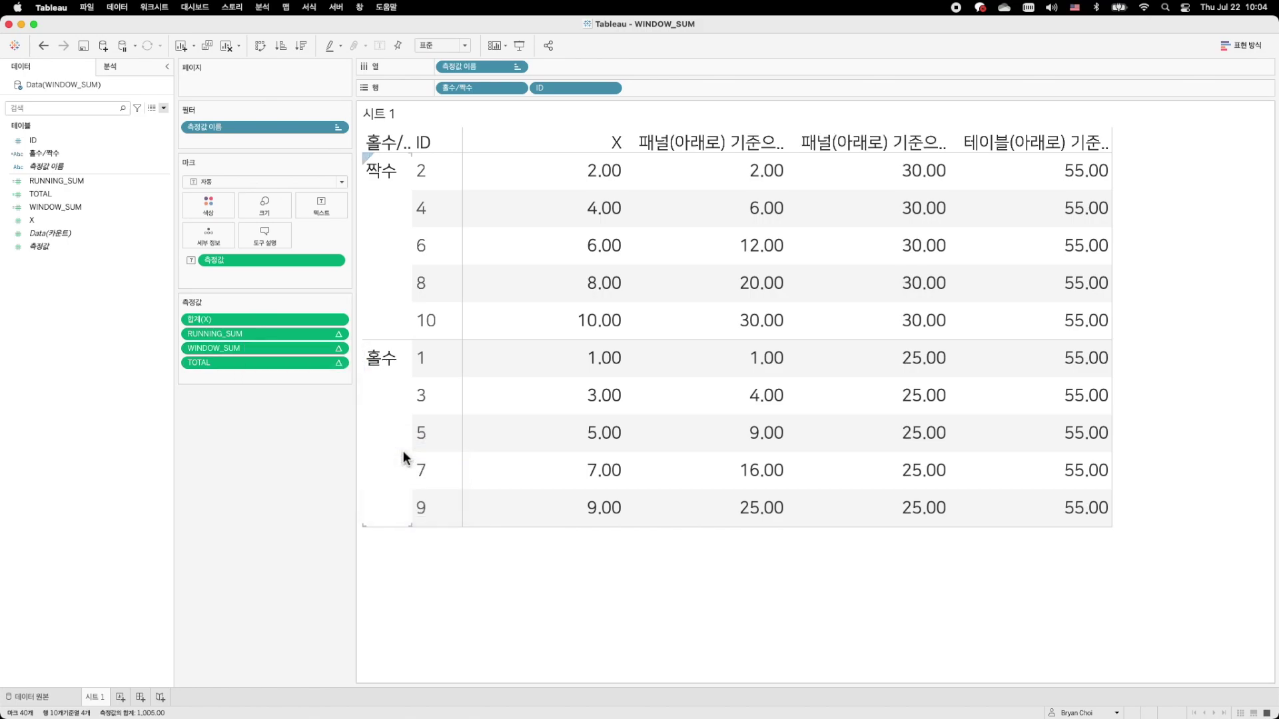
right_click(286, 365)
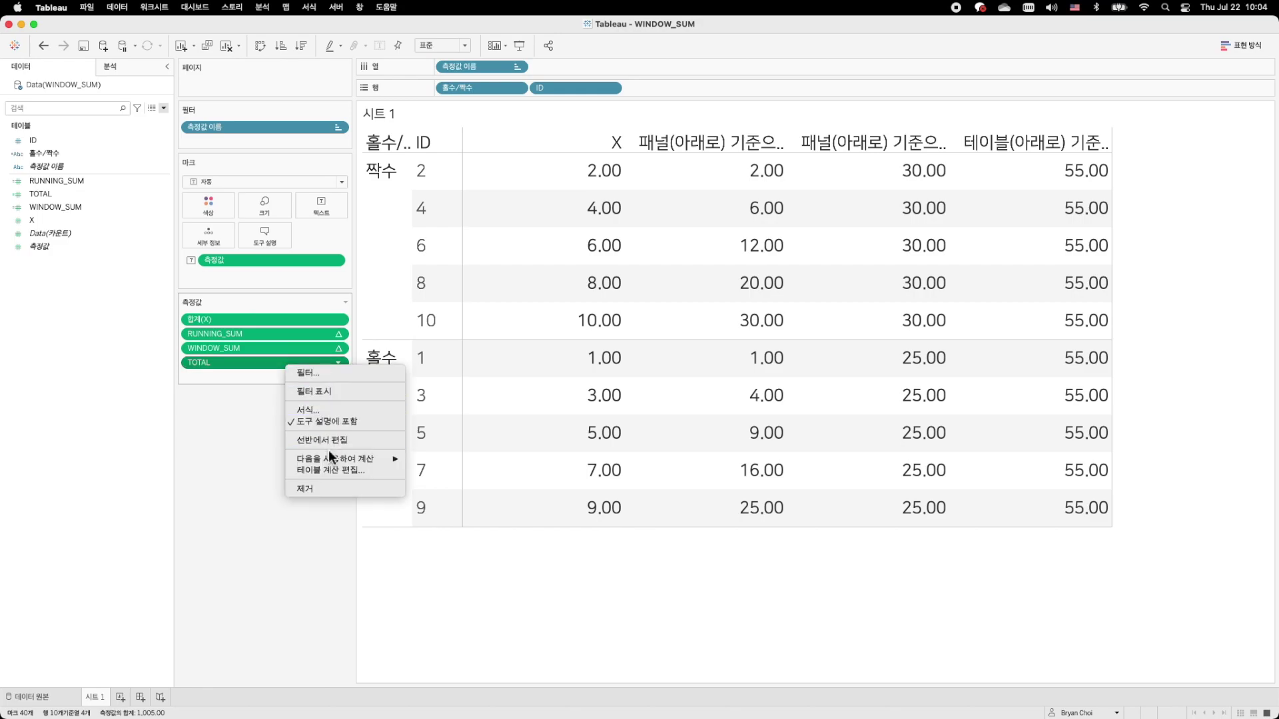
mouse_move(342, 458)
click(435, 472)
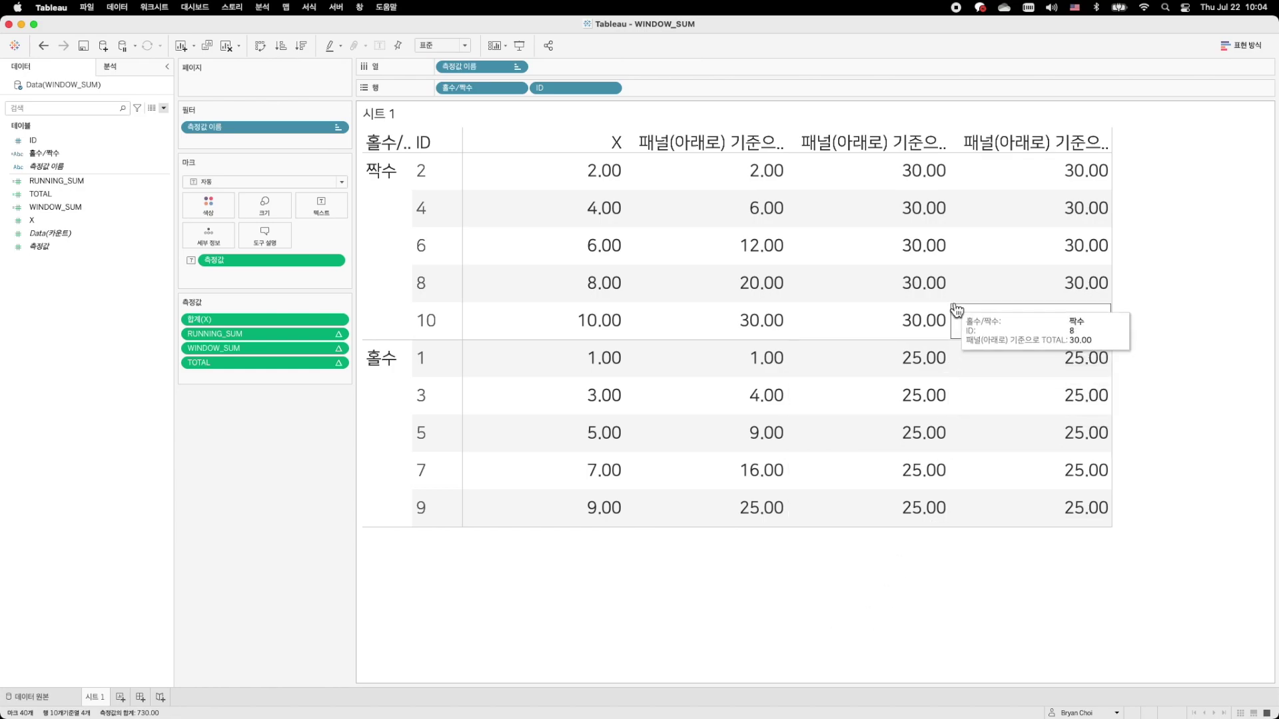
Compare the WINDOW_SUM and TOTAL values within the 짝수 group and within the 홀수 group
drag(888, 167, 1091, 340)
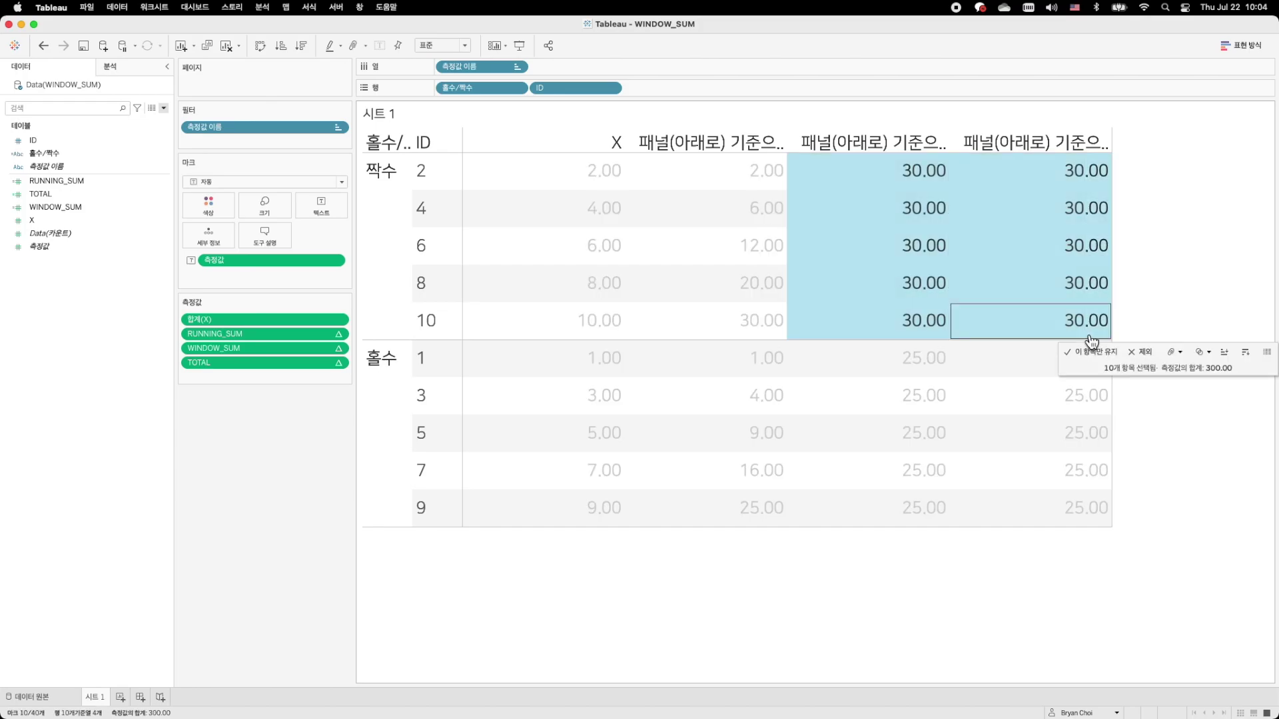
drag(893, 362, 1072, 521)
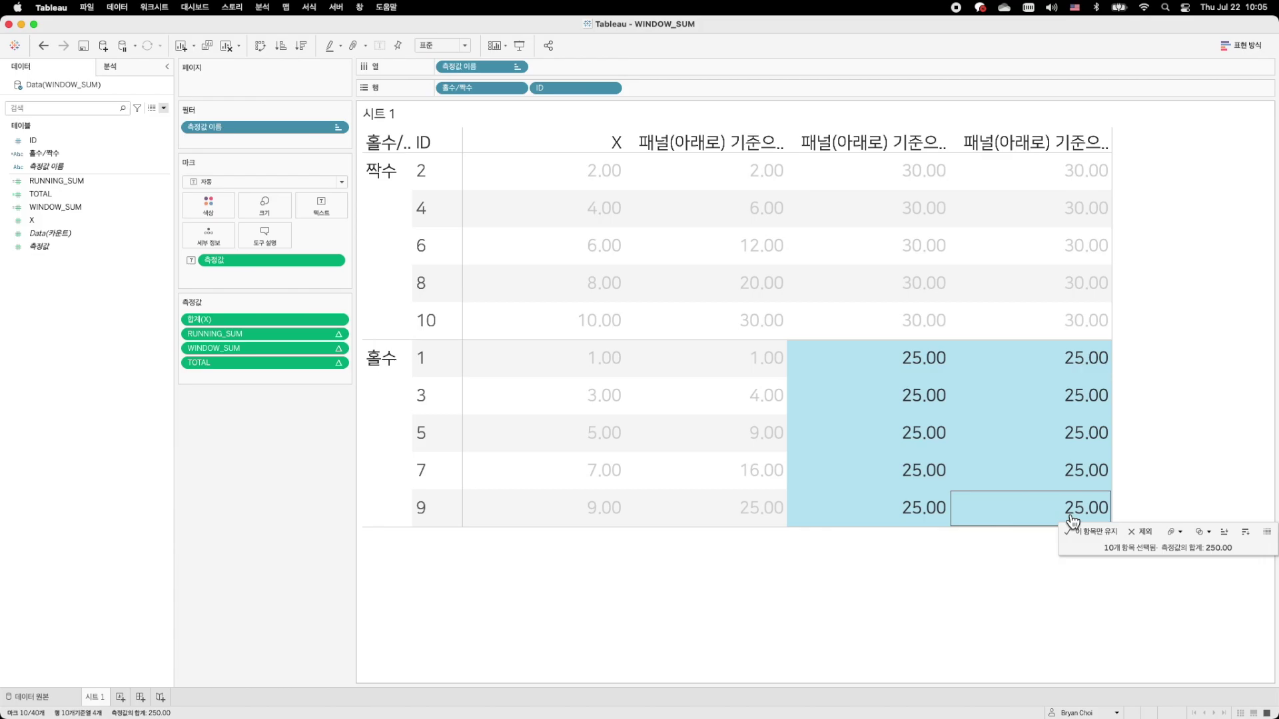
click(1002, 588)
drag(848, 169, 923, 535)
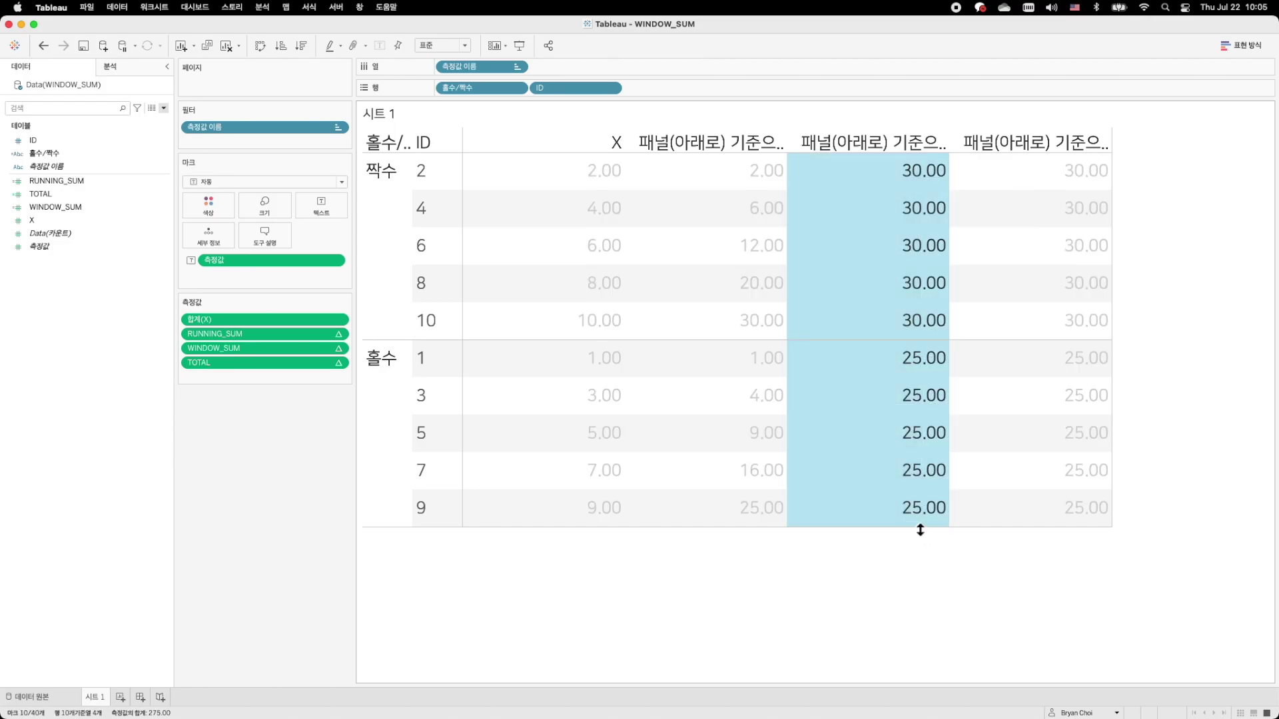
key(Escape)
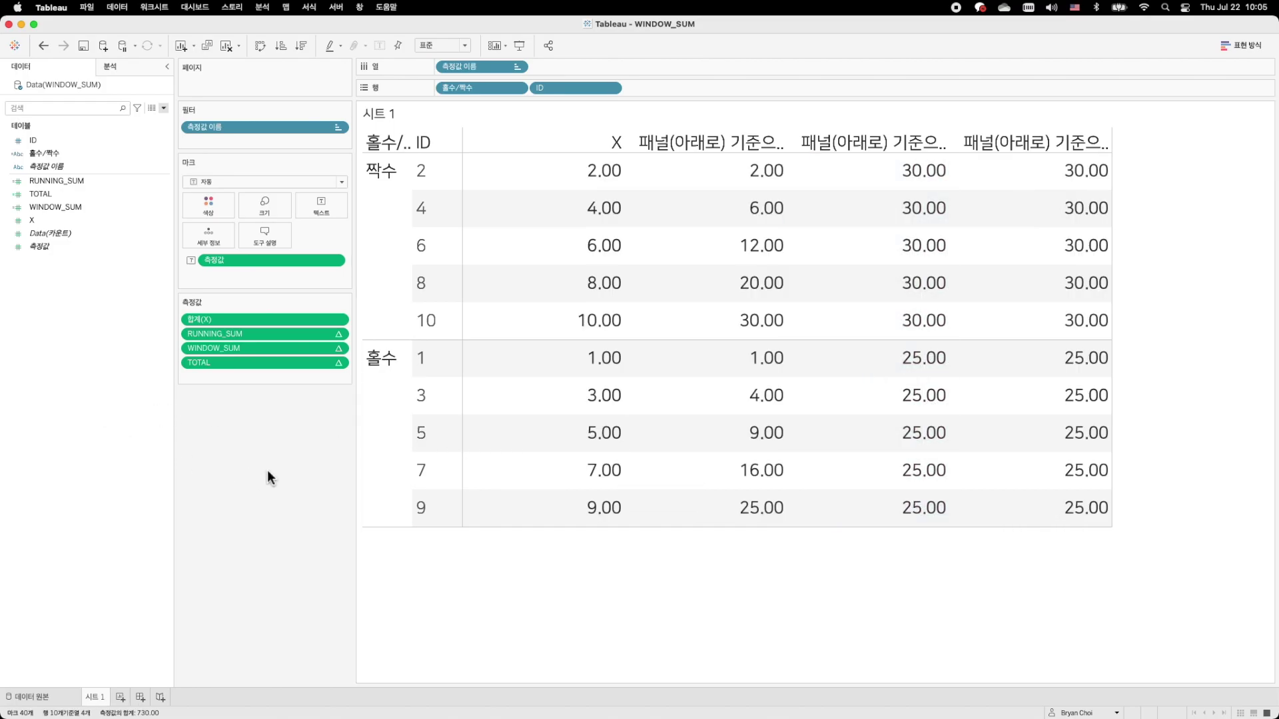
Remove 홀수/짝수 from the rows and open the WINDOW_SUM calculation for editing with enlarged formula text
drag(465, 88, 666, 46)
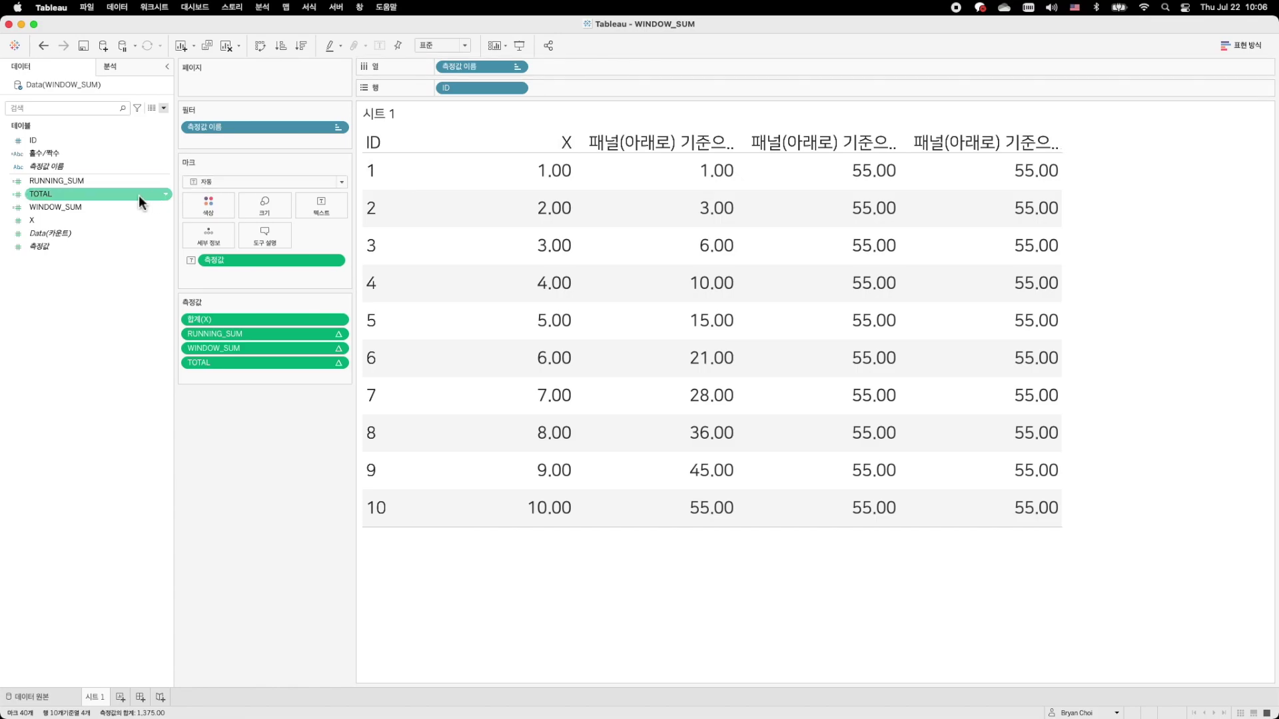
right_click(93, 205)
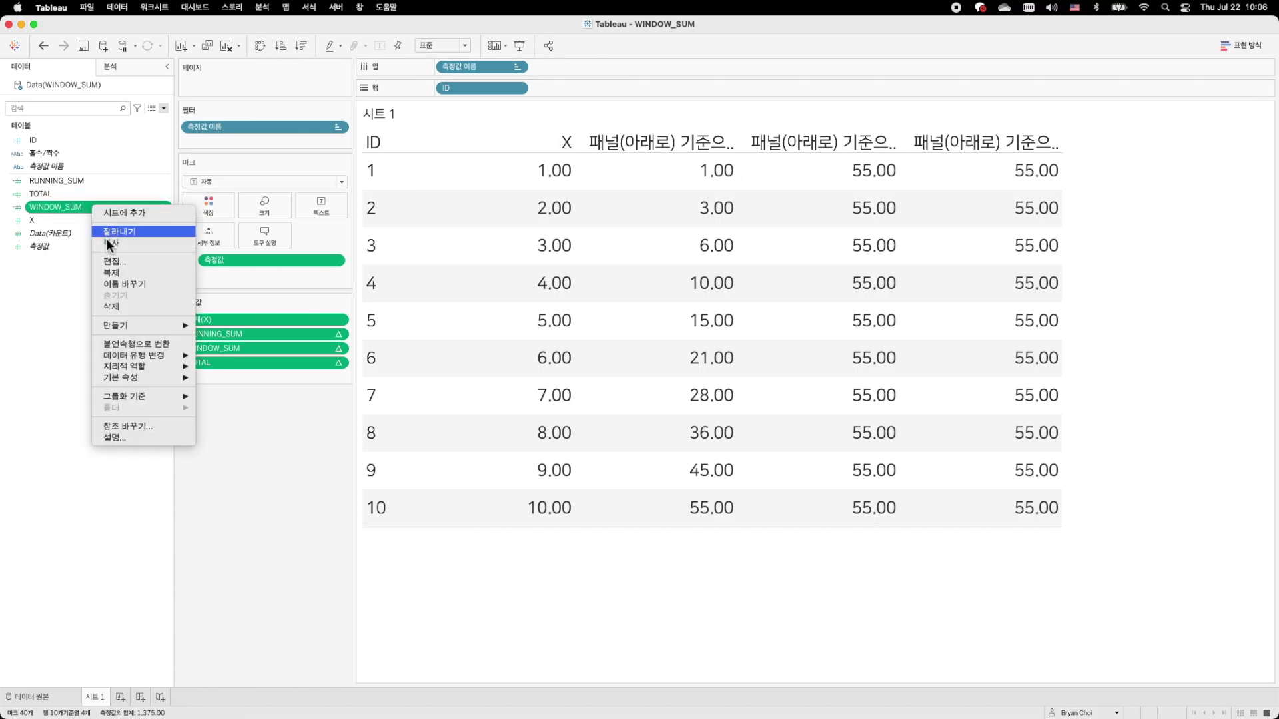
click(116, 260)
drag(591, 400, 600, 461)
scroll(593, 526, up, 6)
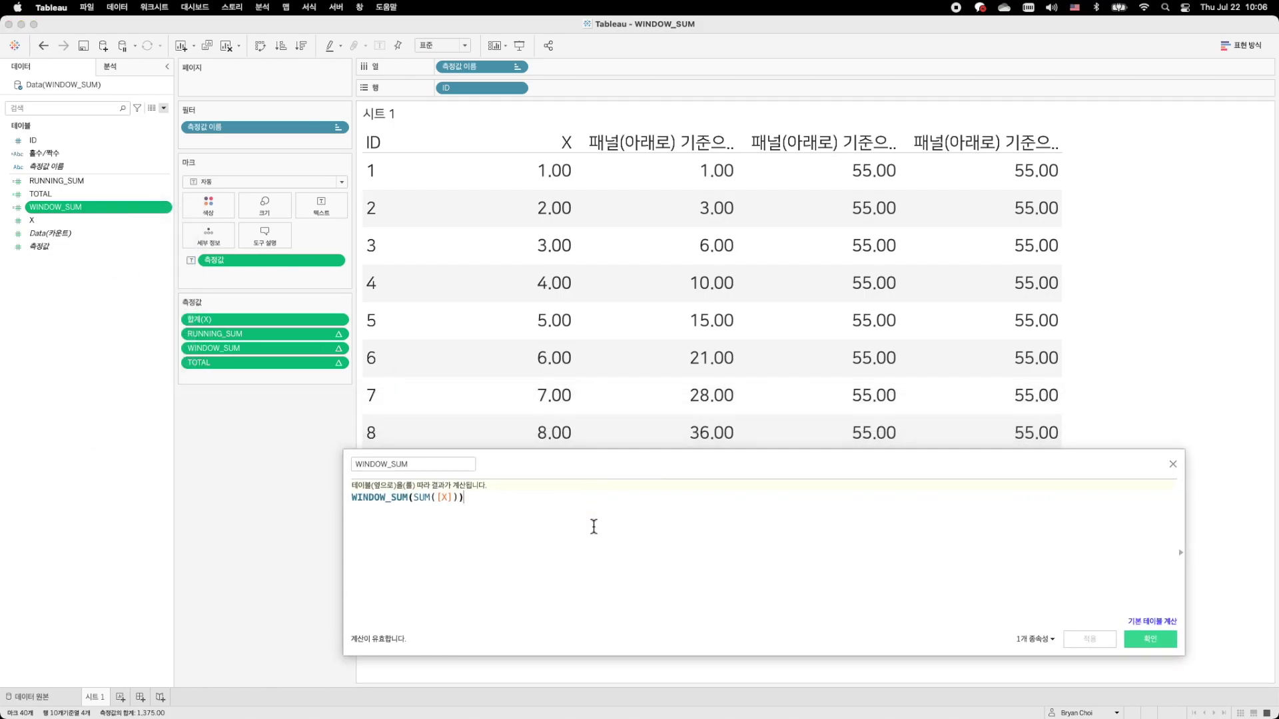
scroll(594, 526, up, 2)
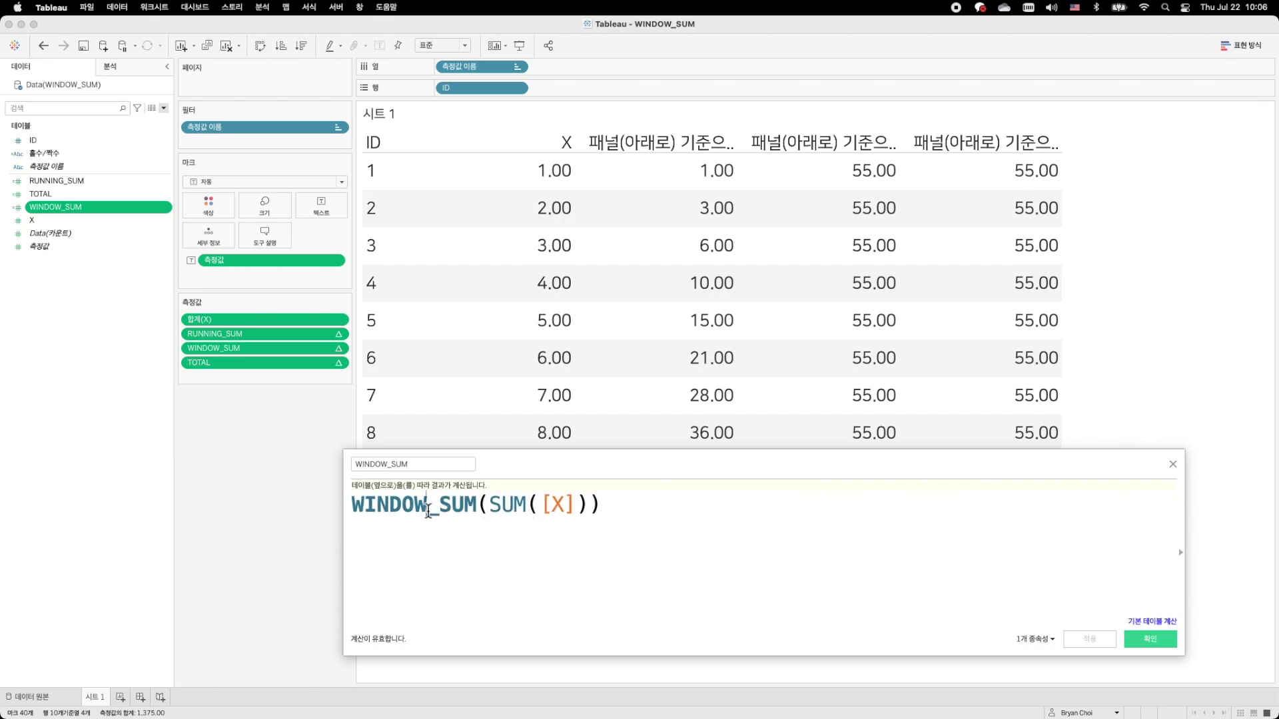
Extend the formula to WINDOW_SUM(SUM([X]), FIRST(), 0) and apply it with the calculation editor kept open
drag(427, 506, 355, 508)
drag(589, 507, 494, 510)
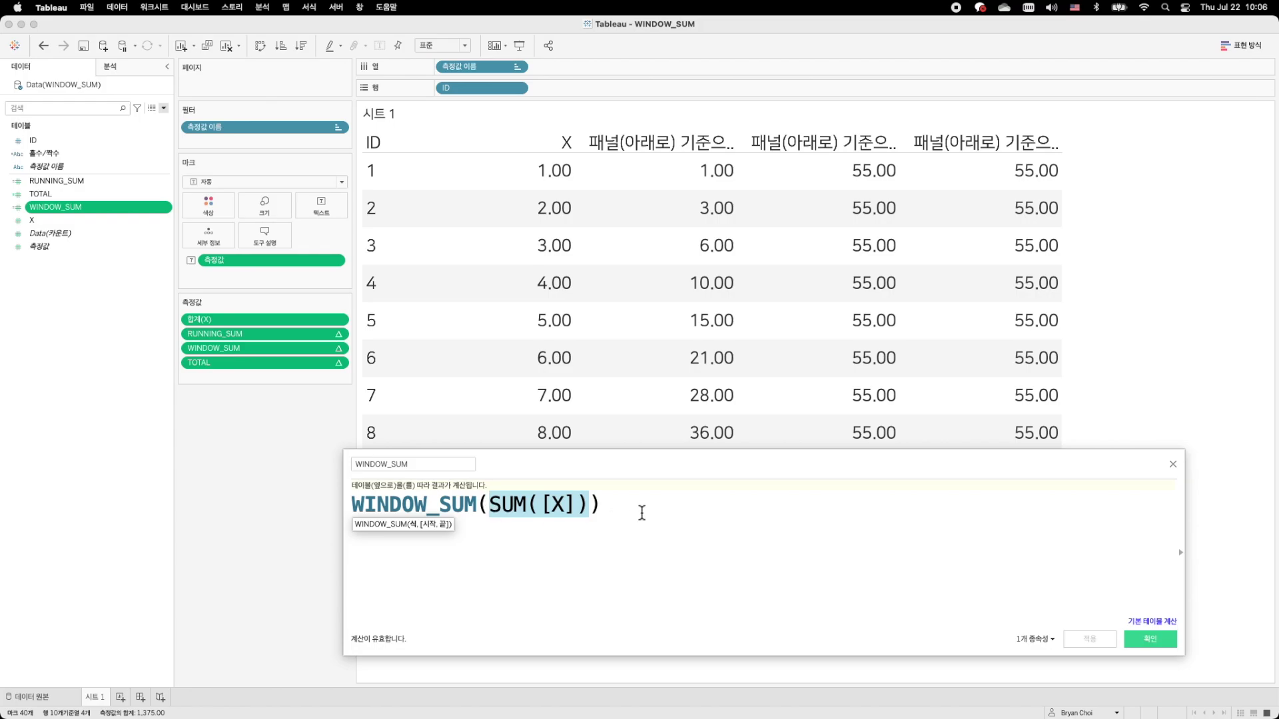
click(641, 513)
key(Left)
text(, )
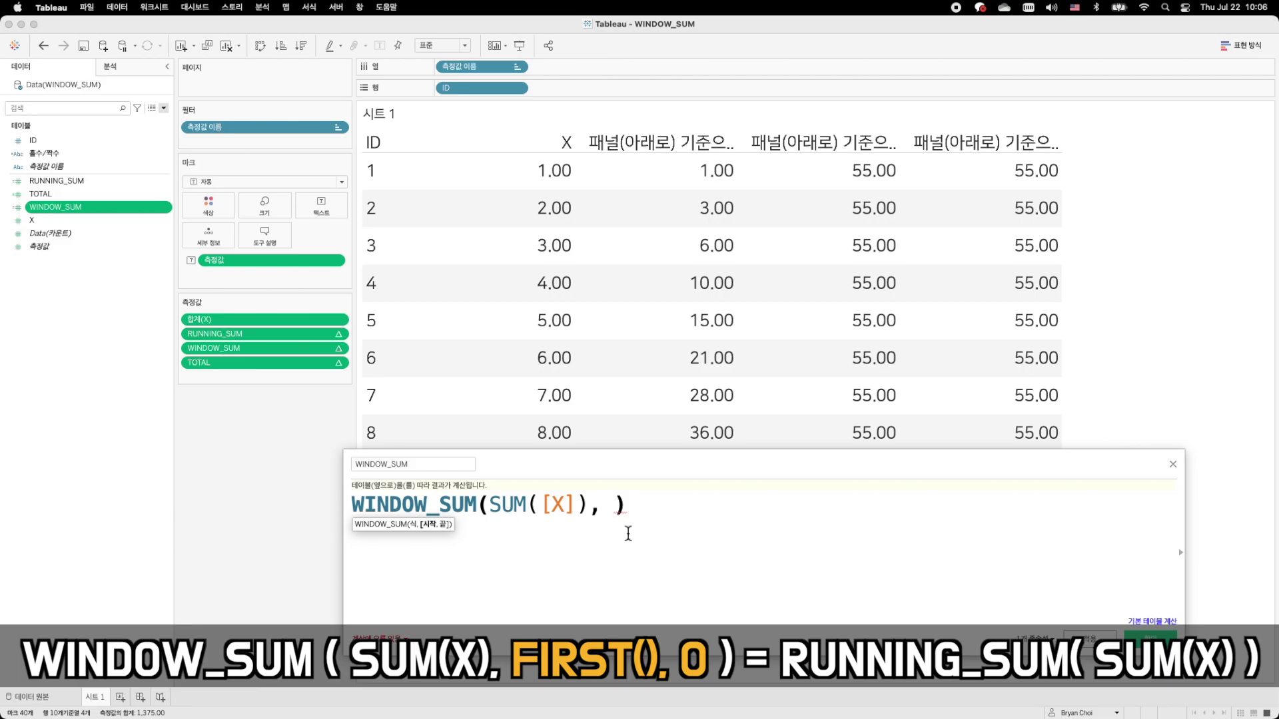
text(FIRST)
key(Return)
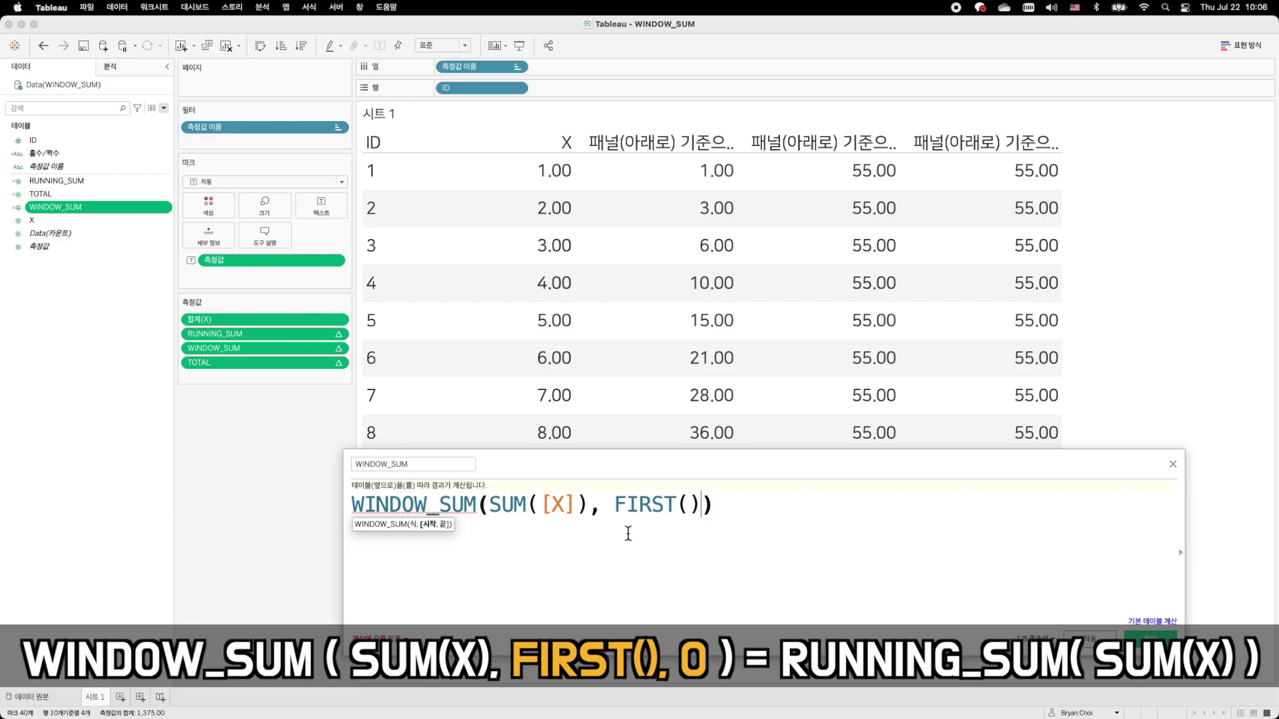
text(, )
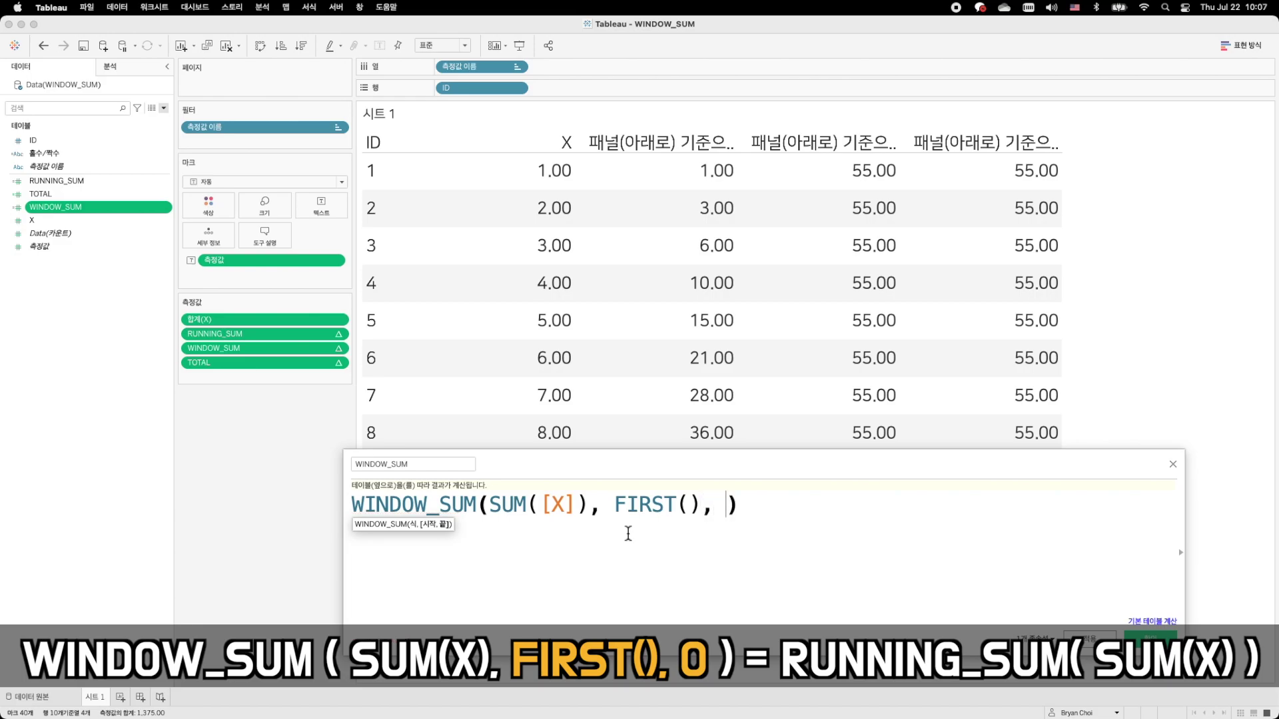
text(0)
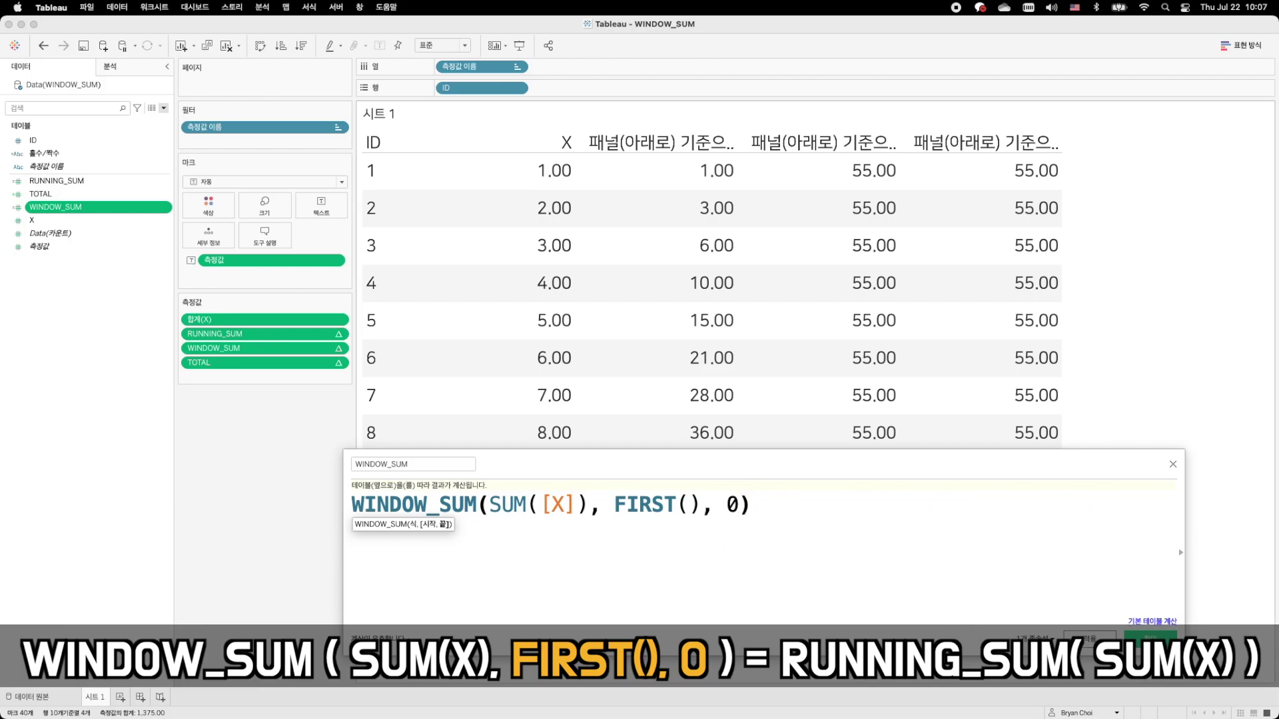
click(1090, 638)
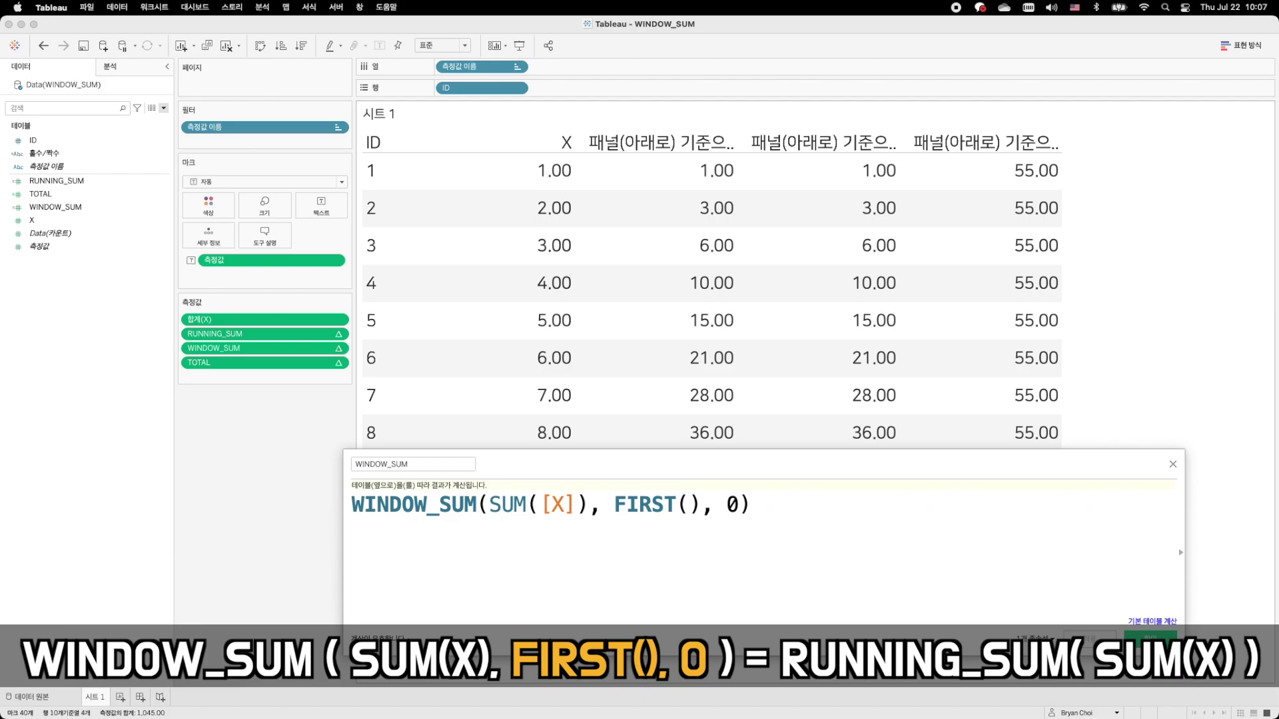
Examine how the WINDOW_SUM values for IDs 1 to 5 relate to the X values from the first row to the current row
mouse_move(819, 178)
mouse_move(856, 213)
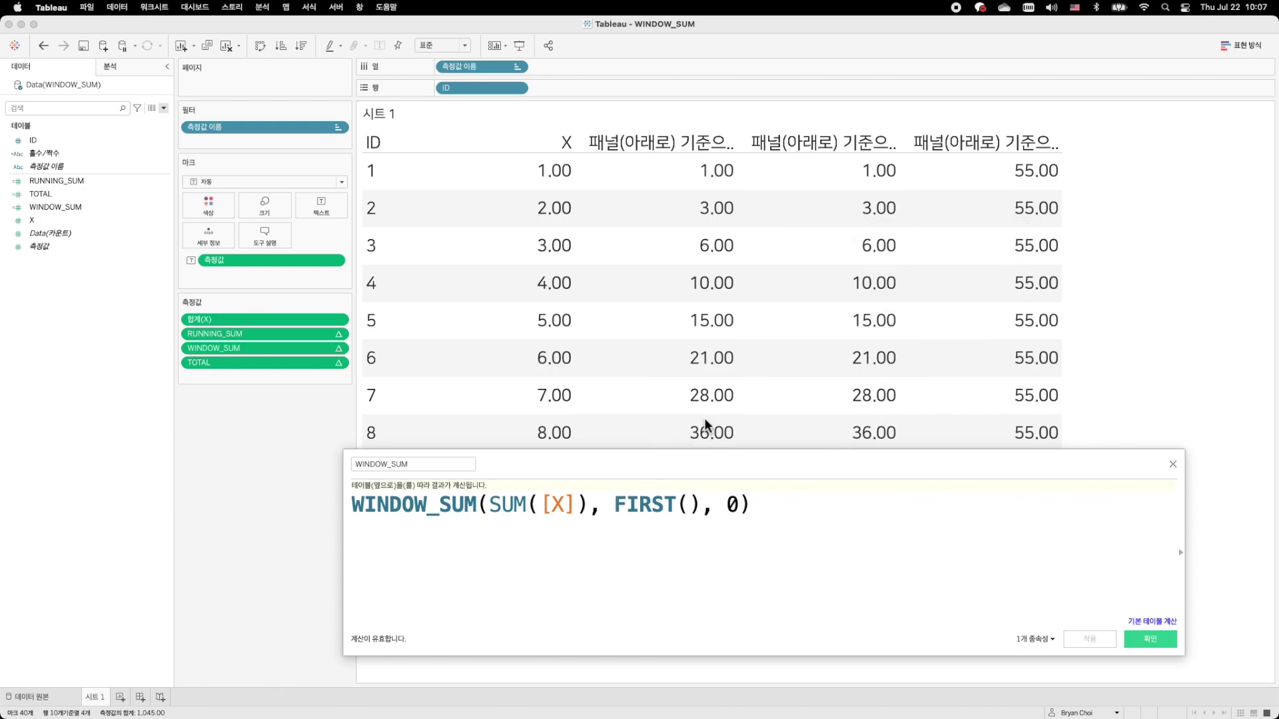
click(826, 182)
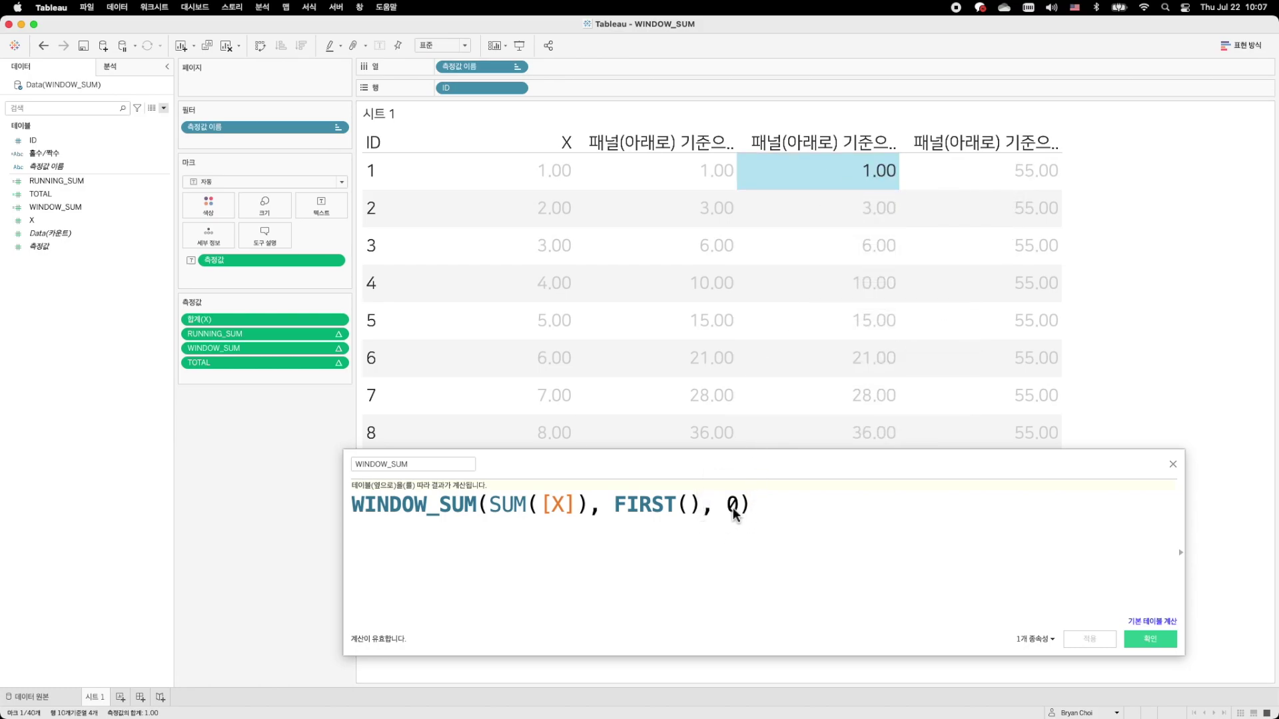
drag(541, 178, 557, 214)
click(824, 212)
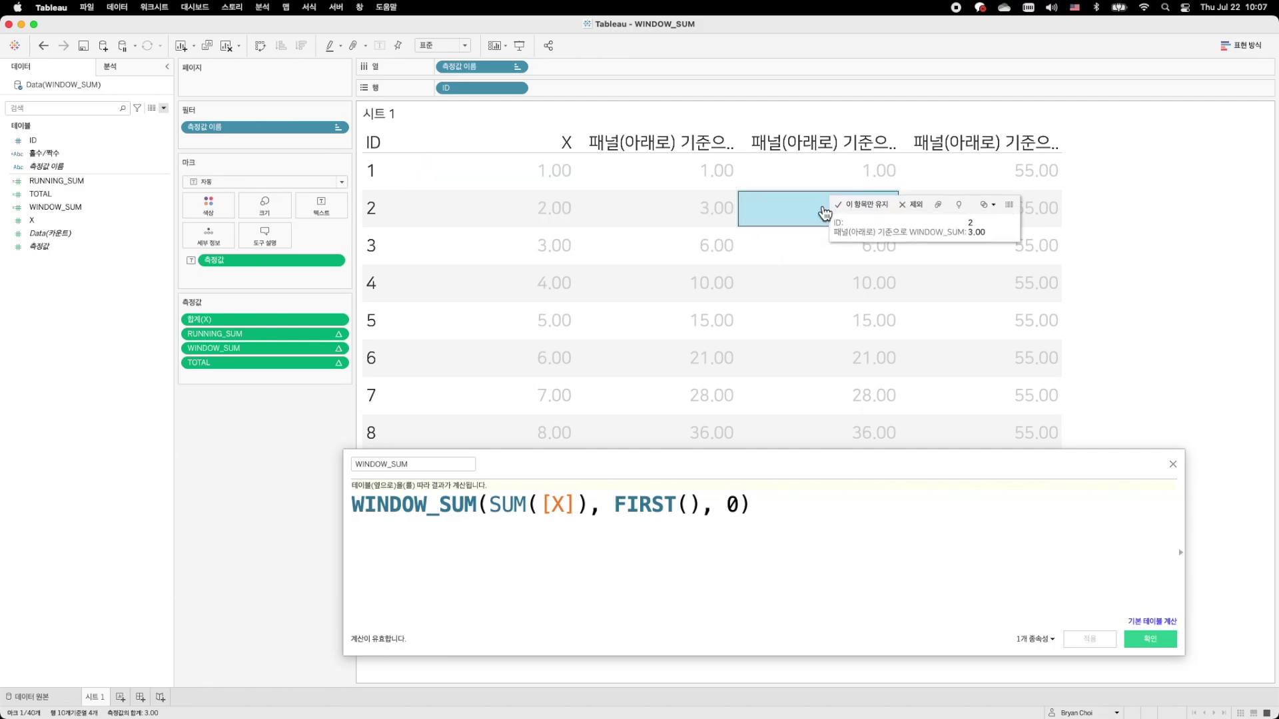
click(822, 261)
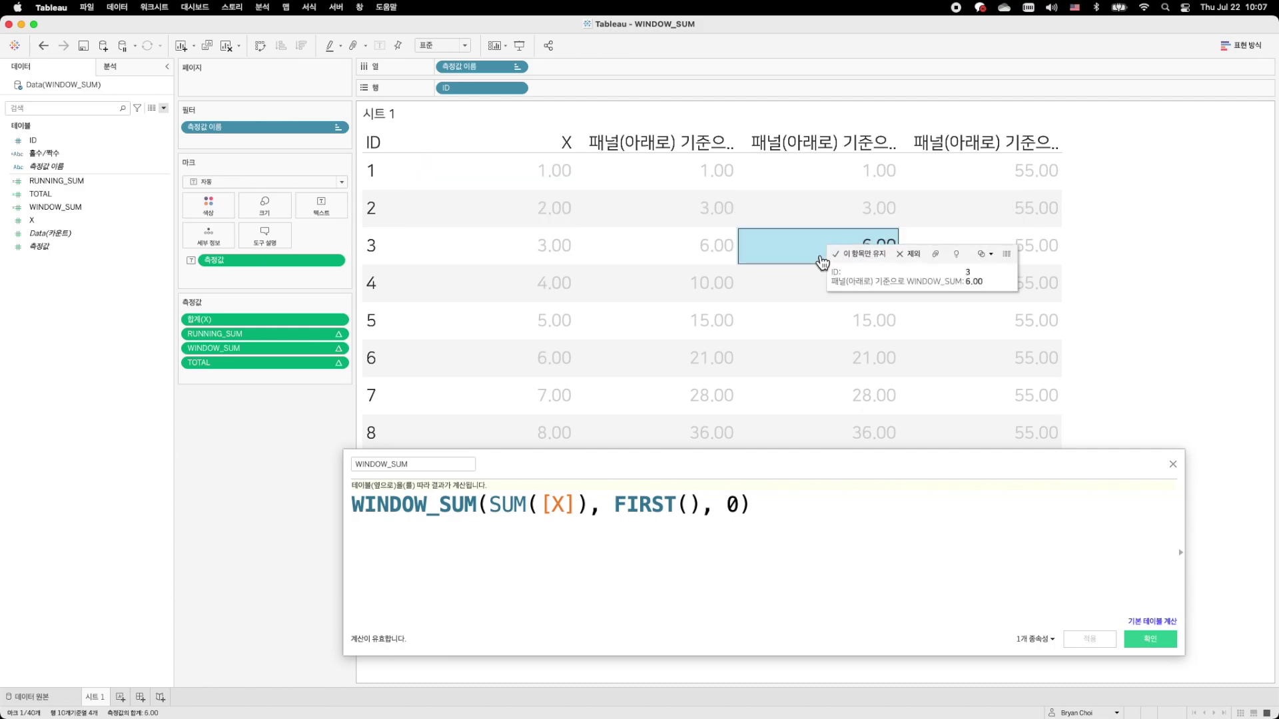
drag(493, 174, 546, 260)
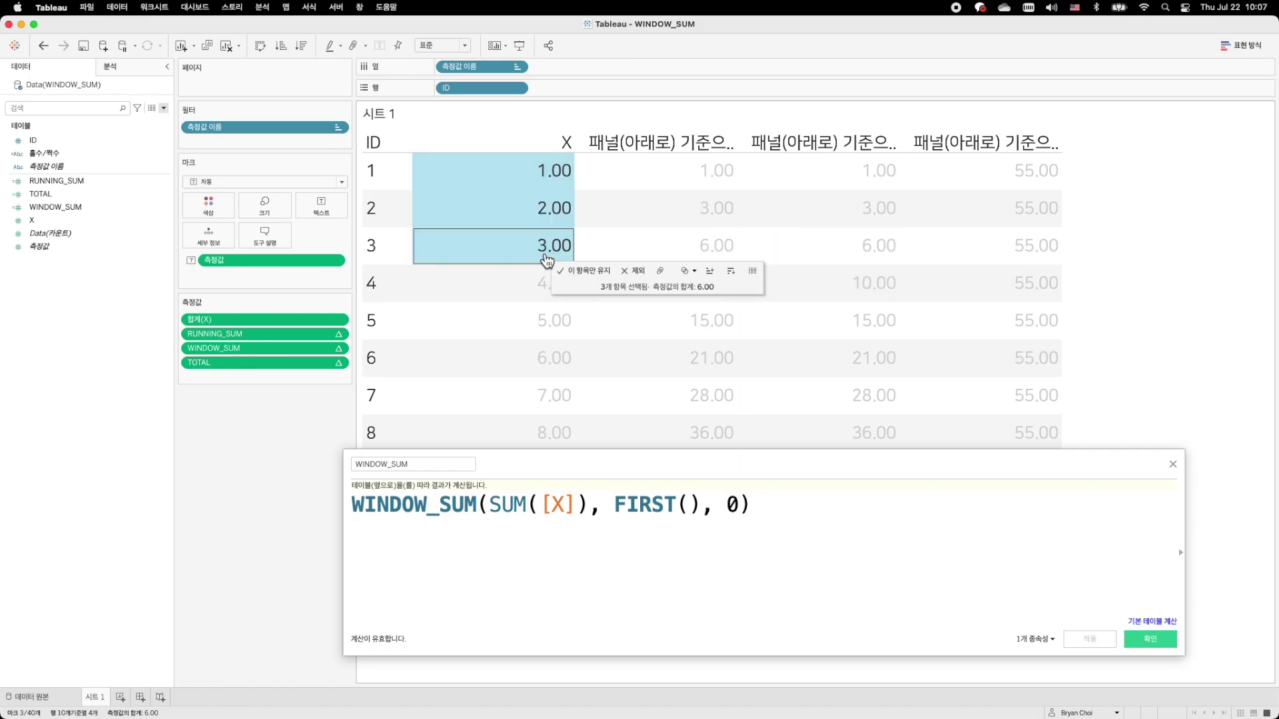
click(531, 177)
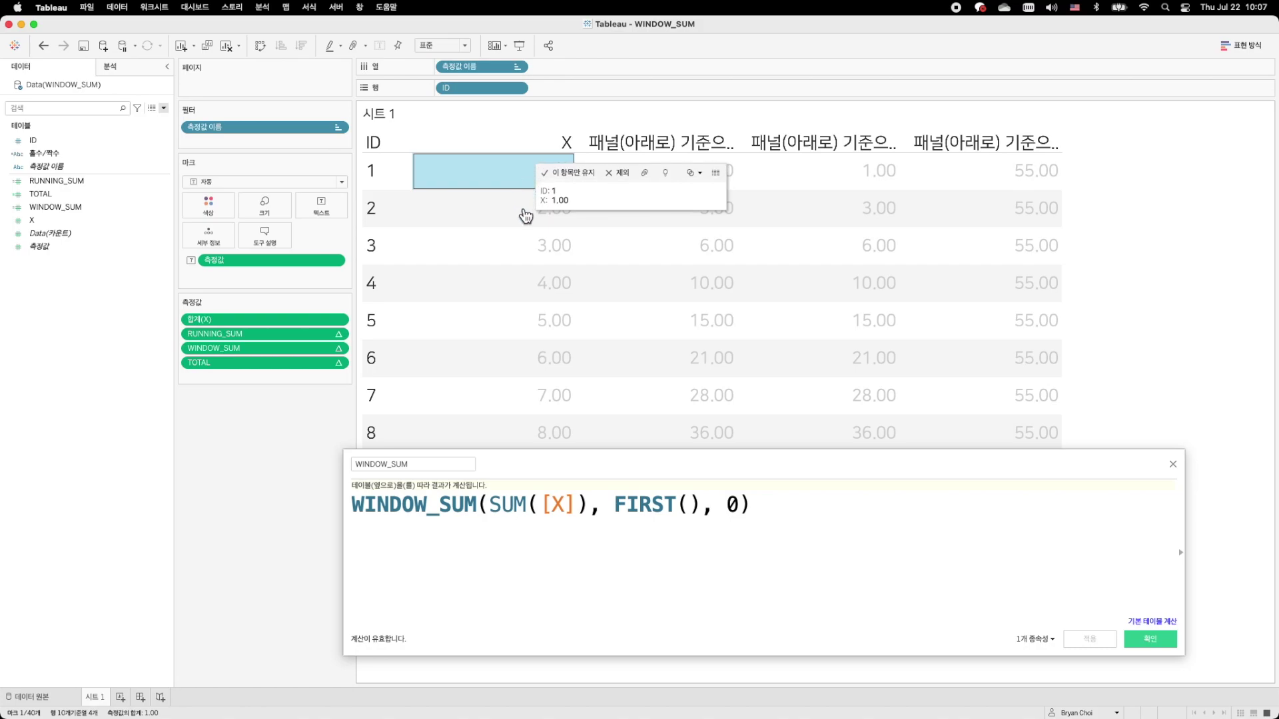
click(523, 250)
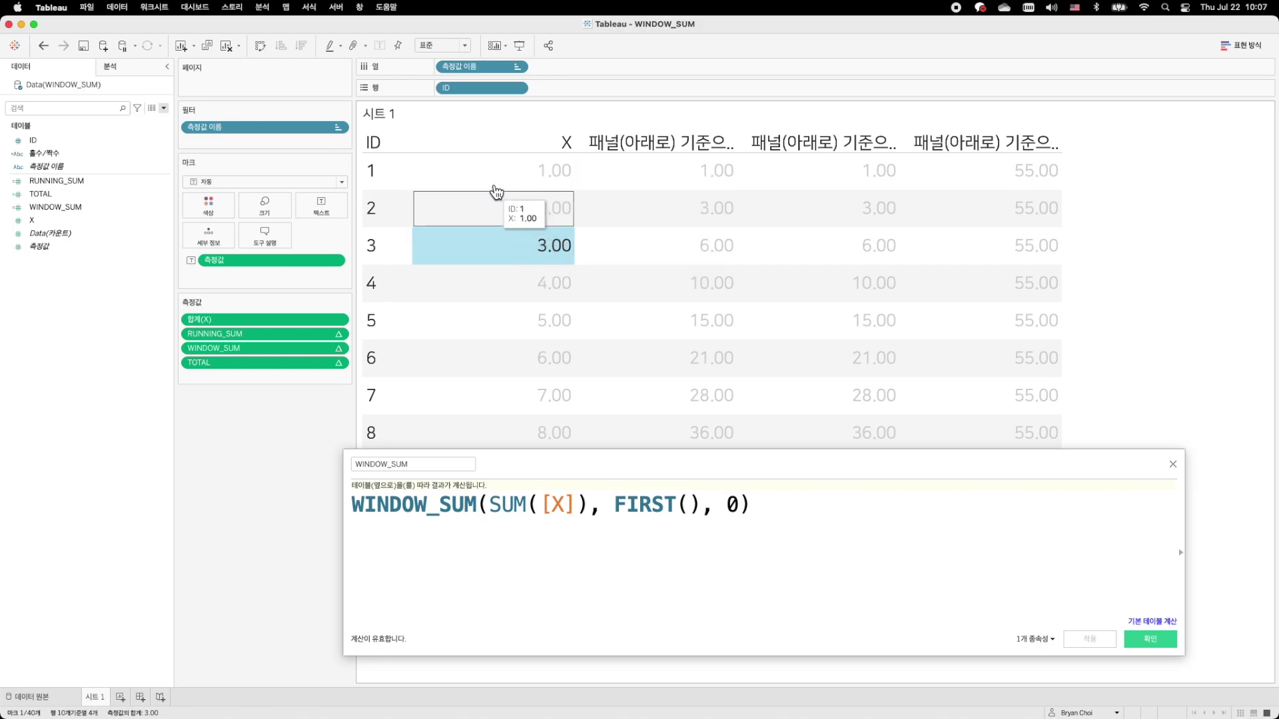
drag(500, 187, 528, 217)
drag(470, 171, 509, 293)
drag(479, 184, 557, 337)
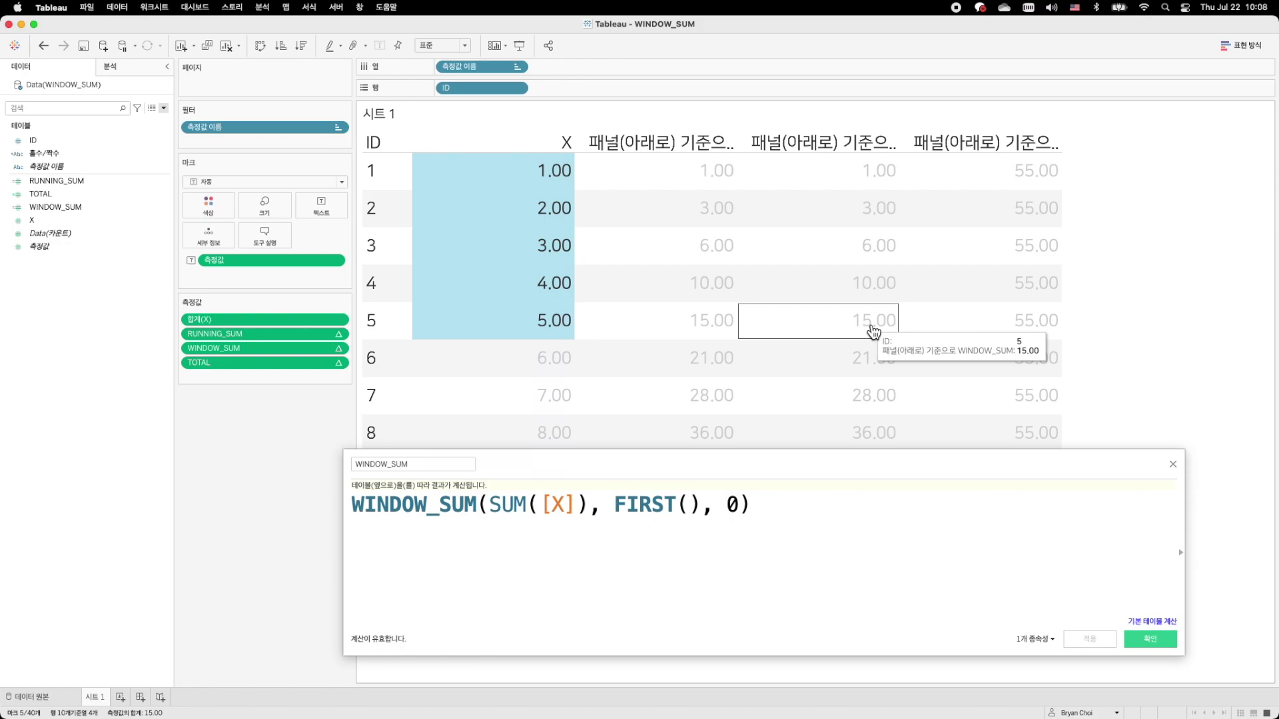
Remove the FIRST() and 0 arguments from the WINDOW_SUM formula and move the calculation editor clear of the table rows
click(589, 511)
key(Delete)
key(Delete)
key(Delete)
key(Delete)
key(Delete)
key(Delete)
key(Delete)
key(Delete)
key(Delete)
key(Delete)
key(Delete)
key(Delete)
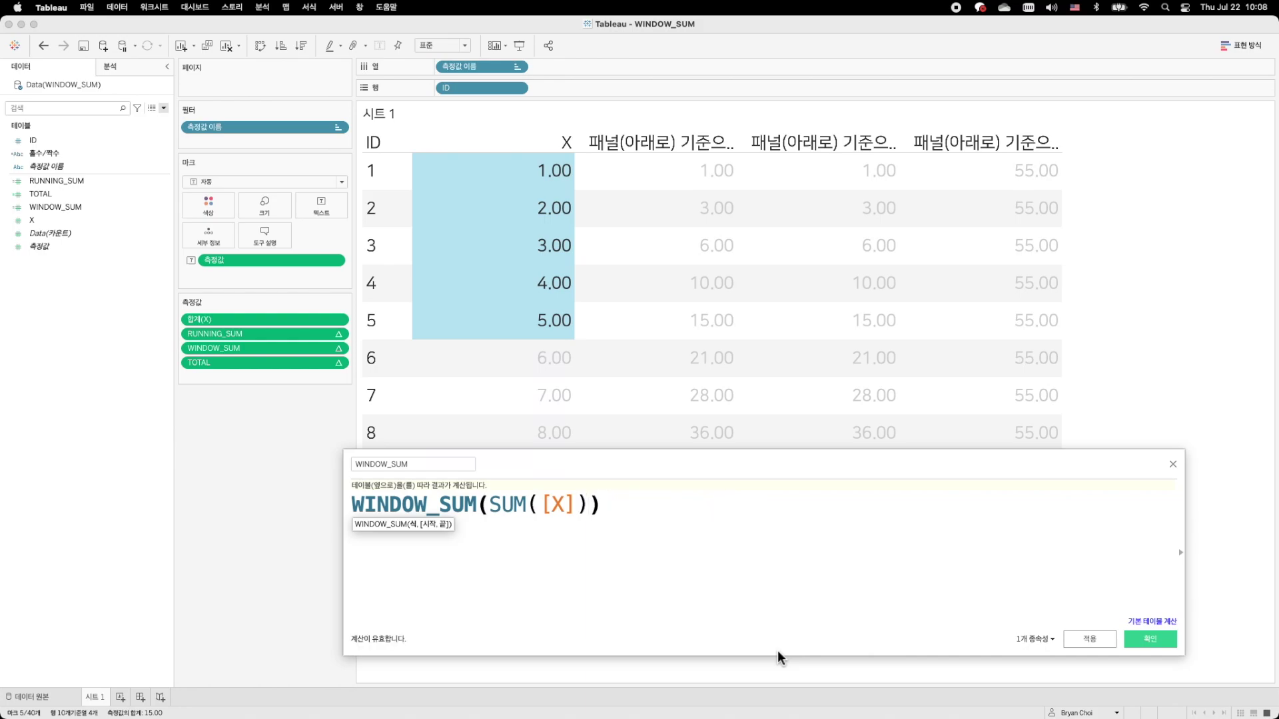
drag(653, 471, 651, 549)
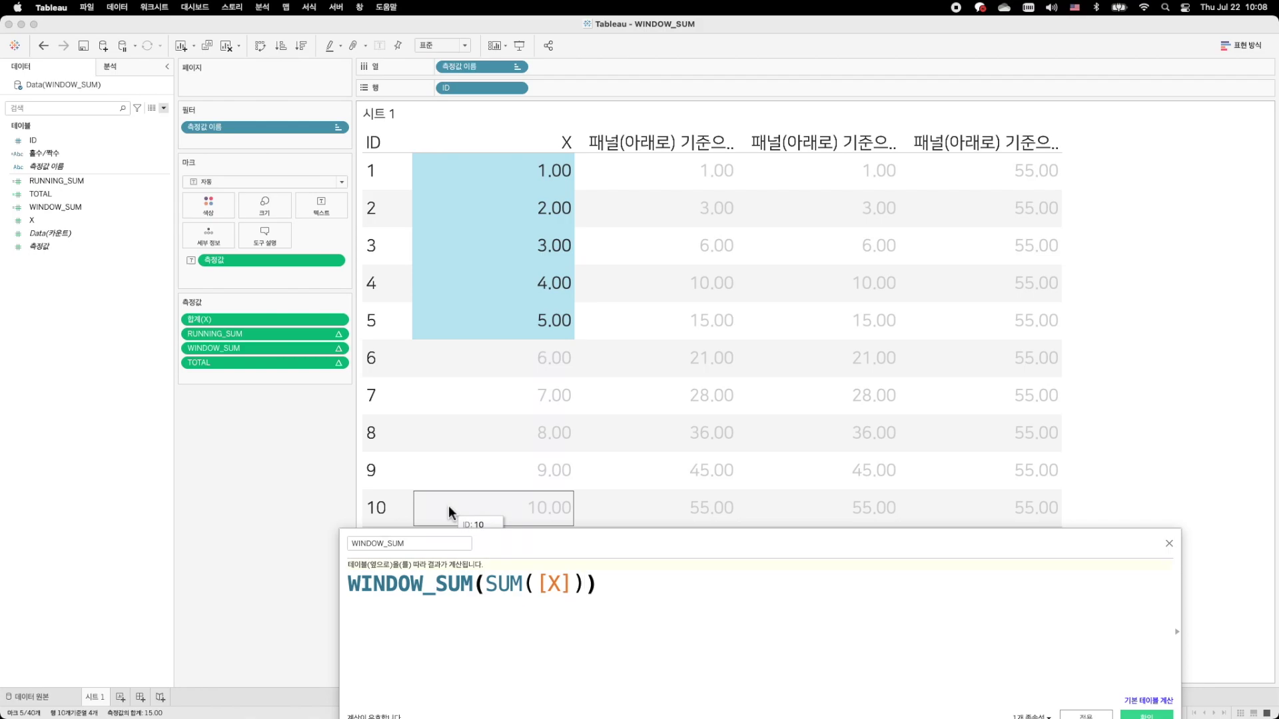
Extend the formula to WINDOW_SUM(SUM([X]), FIRST(), LAST()), apply it with the editor kept open, and clear the highlighted X values
text(,)
key(ctrl+space)
text(ㄹ)
key(BackSpace)
text(뭐ㄴㅆ)
key(BackSpace)
key(BackSpace)
key(BackSpace)
key(ctrl+space)
text(FIRST()
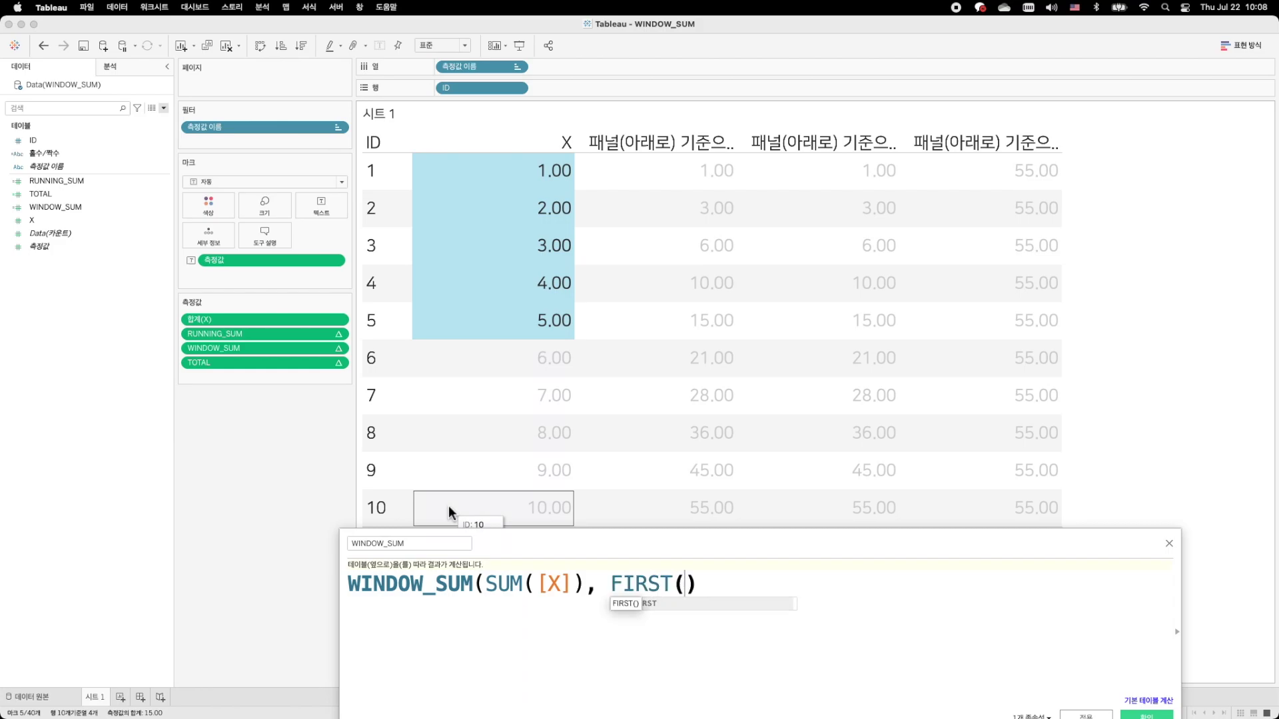
text(), LAST())
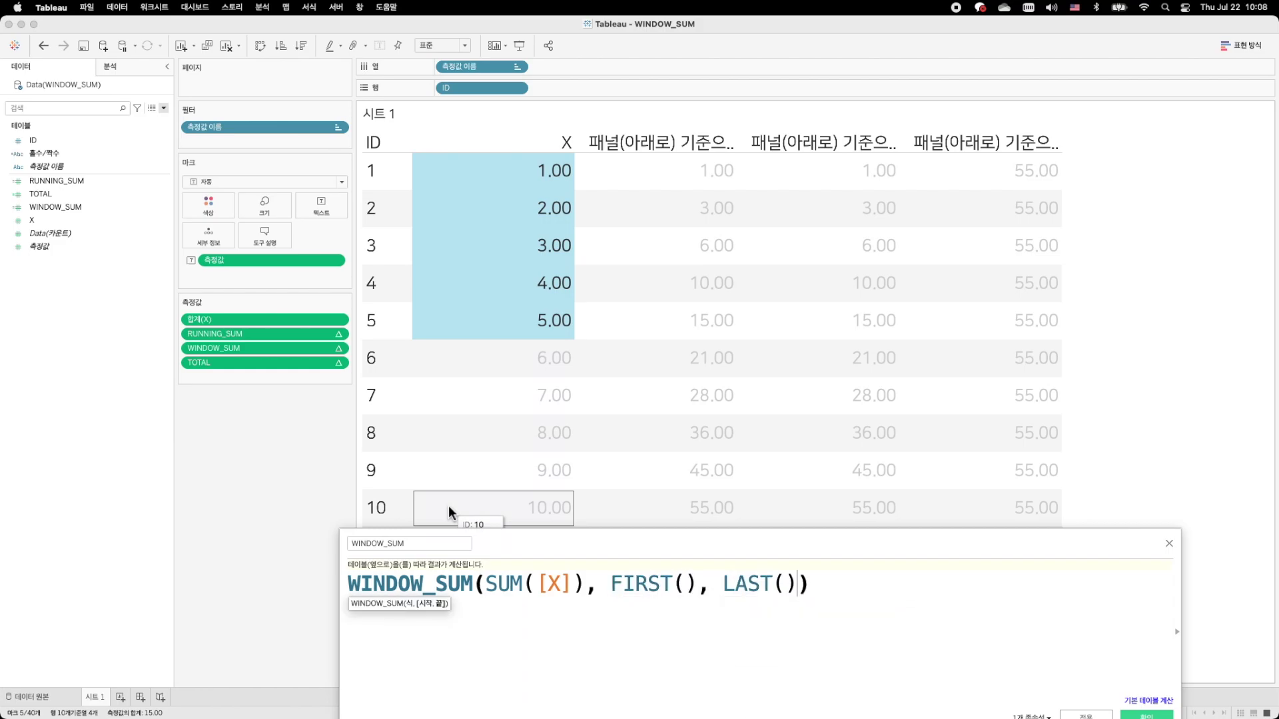
drag(957, 540, 950, 496)
click(1068, 672)
mouse_move(872, 186)
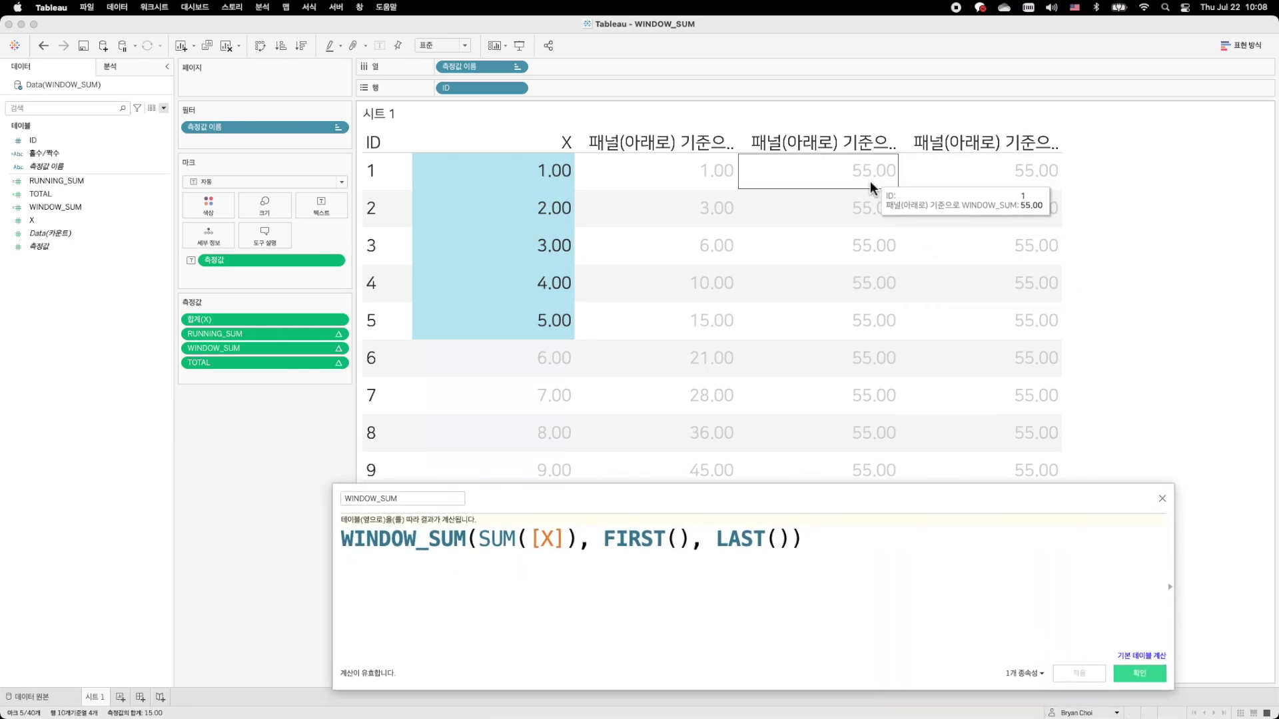
click(1216, 228)
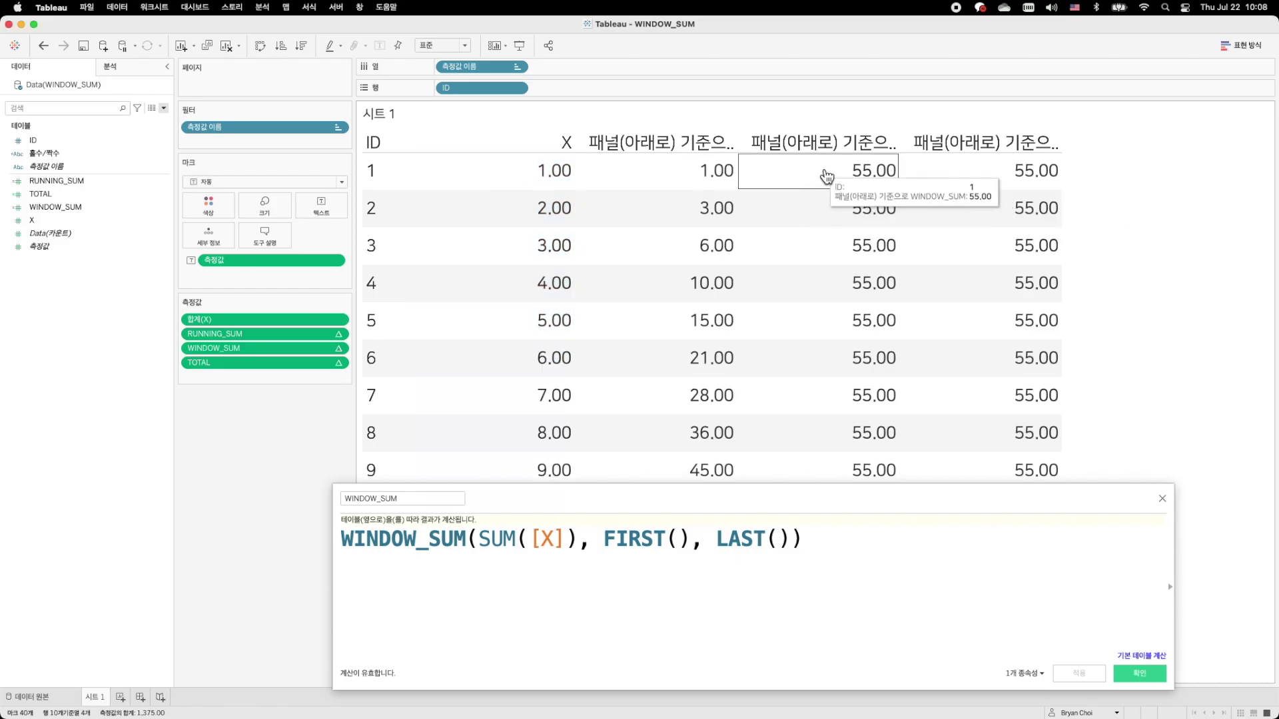
mouse_move(429, 181)
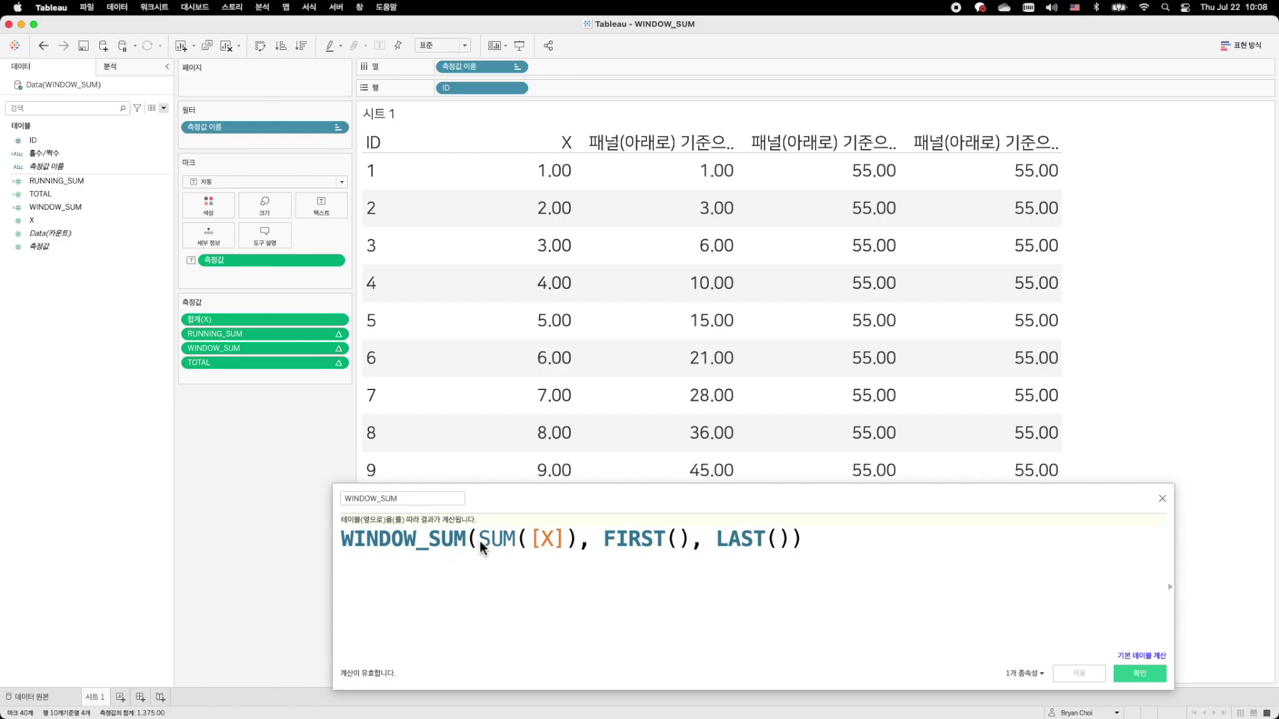
Change the formula to WINDOW_SUM(SUM([X]), -1, 0) and apply it with the calculation editor kept open
click(577, 541)
key(Delete)
key(Delete)
key(Delete)
key(Delete)
key(Delete)
key(Delete)
key(Delete)
key(Delete)
key(Delete)
key(Delete)
key(Delete)
key(Delete)
key(Delete)
key(Delete)
key(Delete)
key(Delete)
key(Delete)
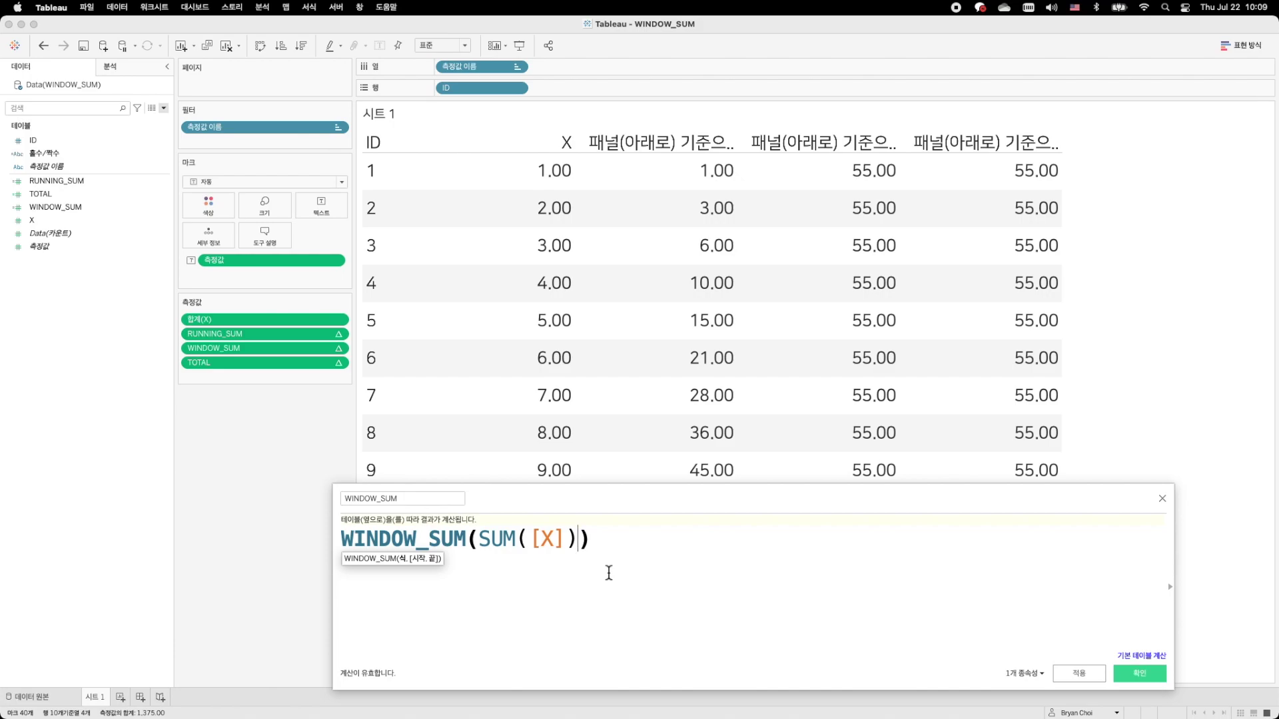
text(, -1)
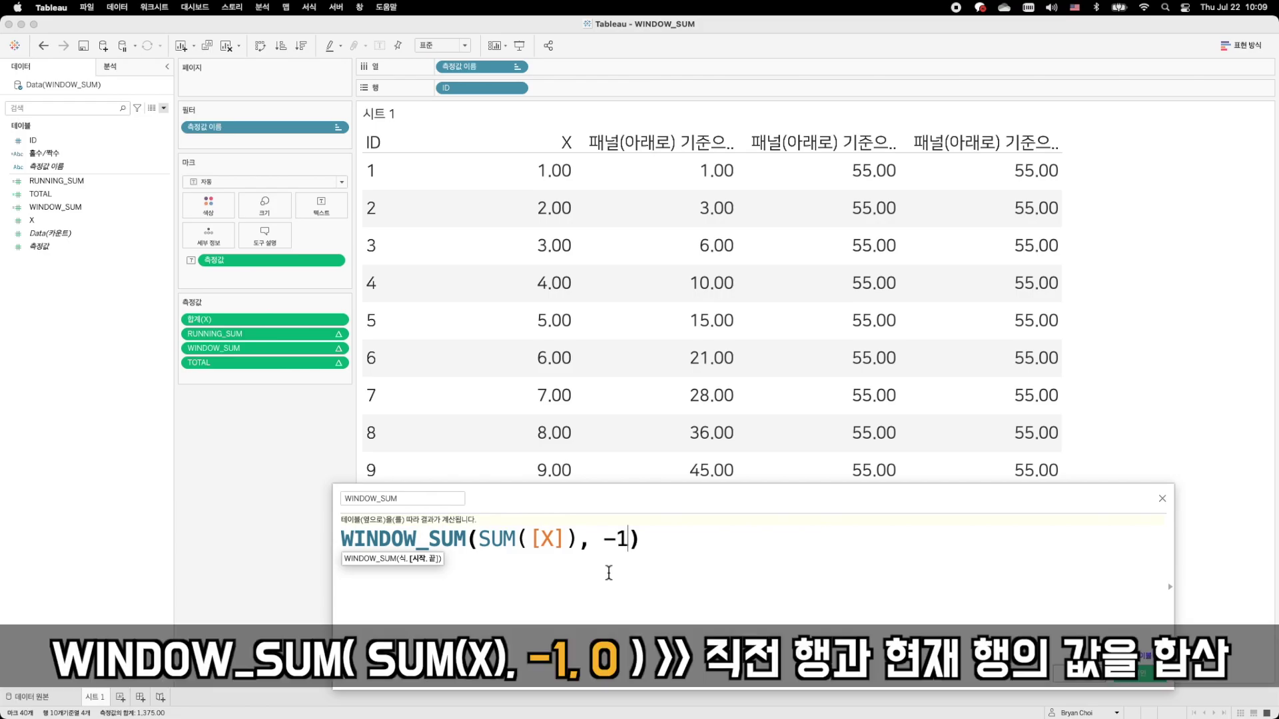
text(, 0)
click(1090, 681)
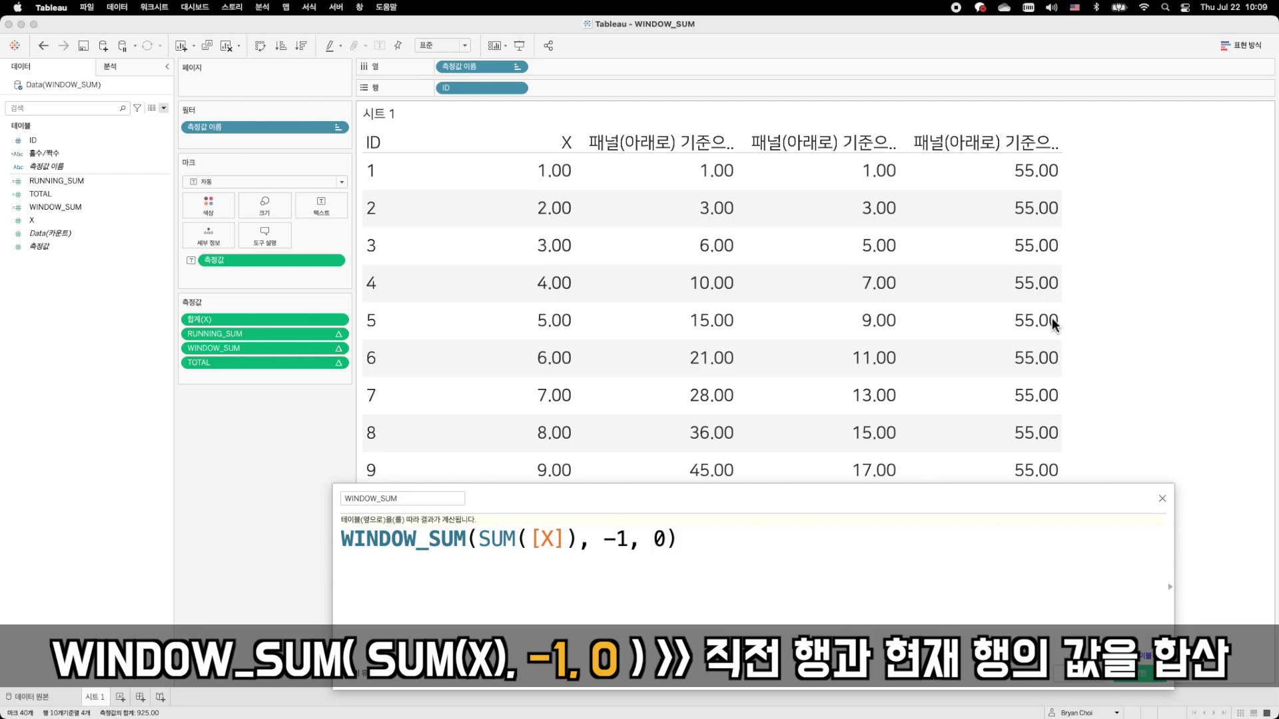
Compare the WINDOW_SUM values for IDs 1 and 2 with the X values of the current and previous rows
mouse_move(871, 279)
mouse_move(862, 363)
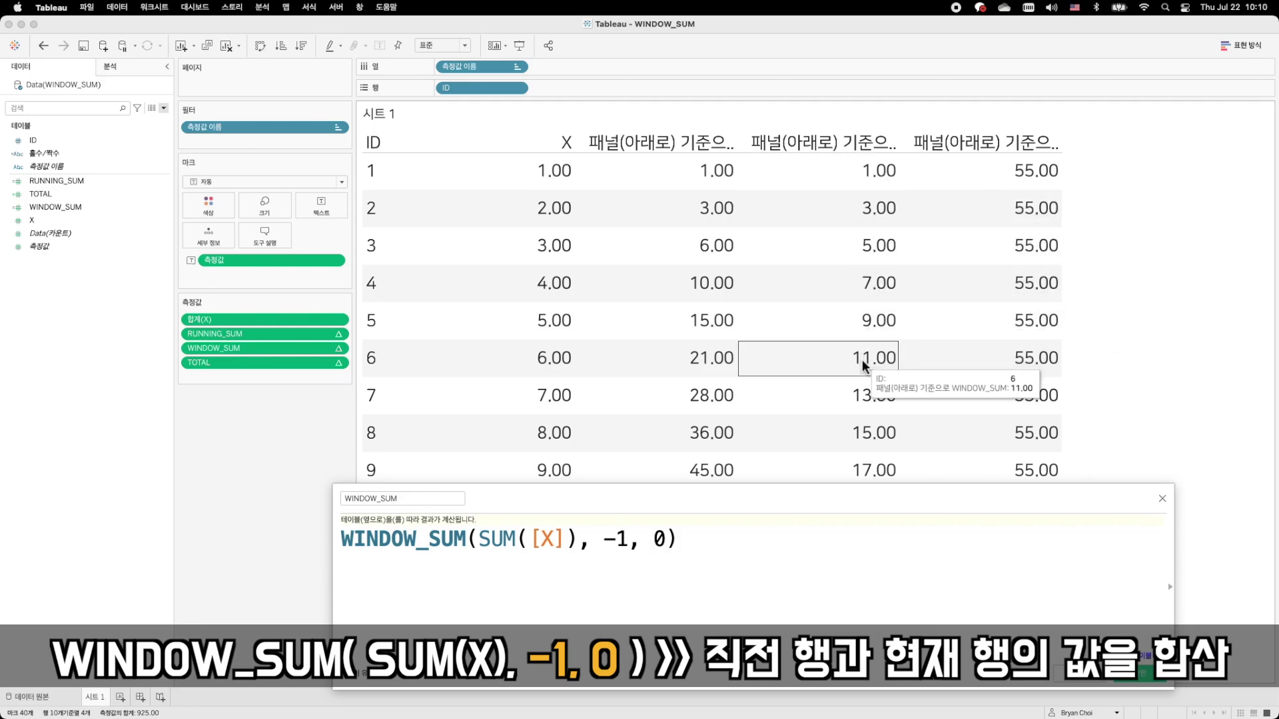
mouse_move(990, 188)
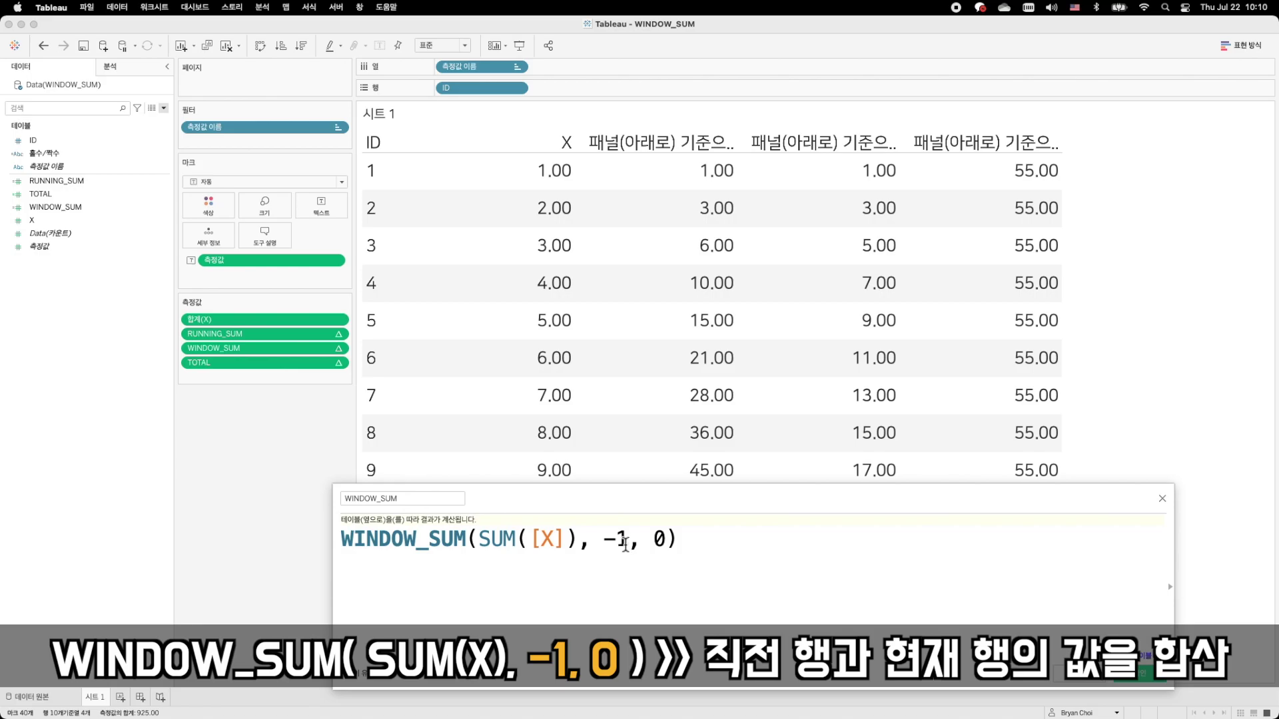
click(664, 540)
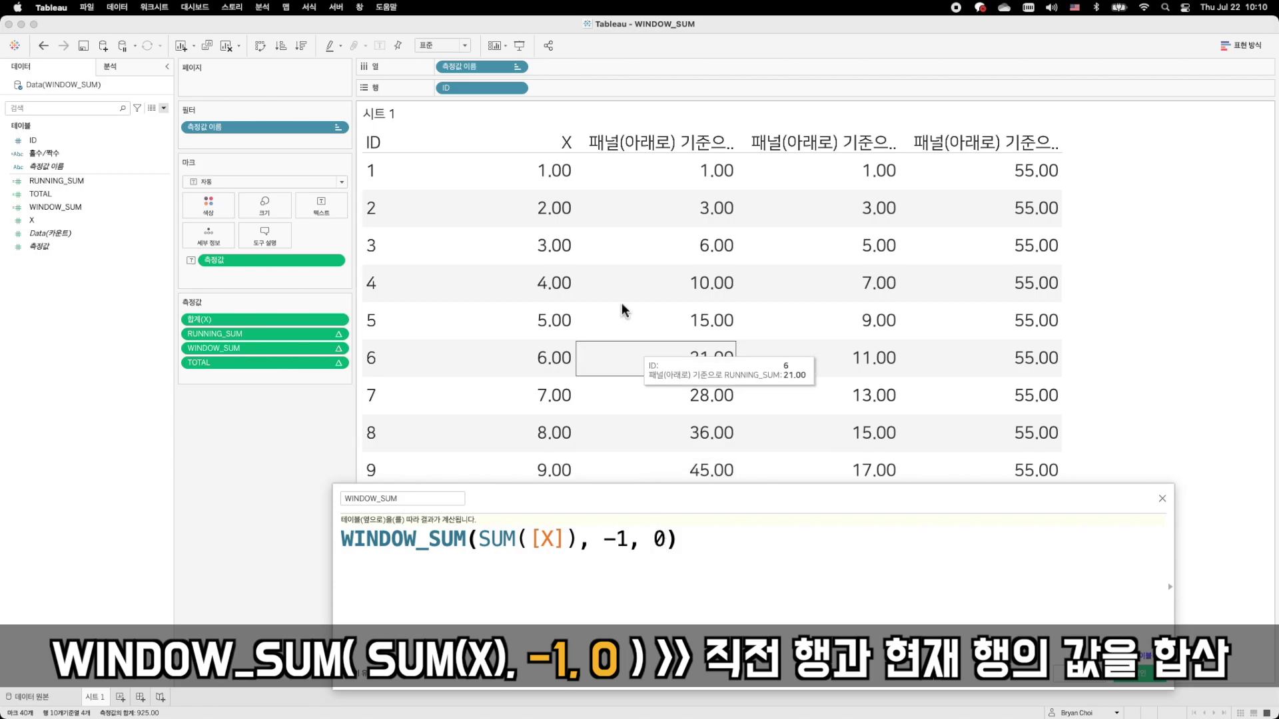
click(499, 174)
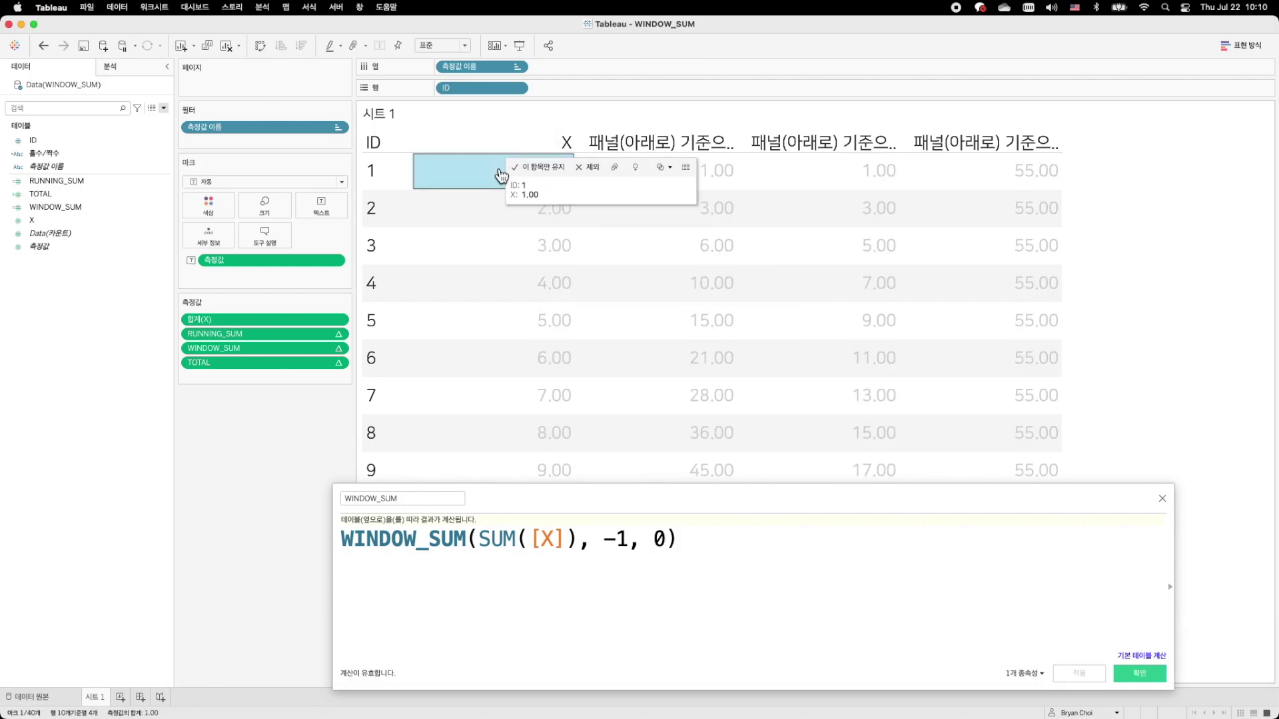
click(853, 192)
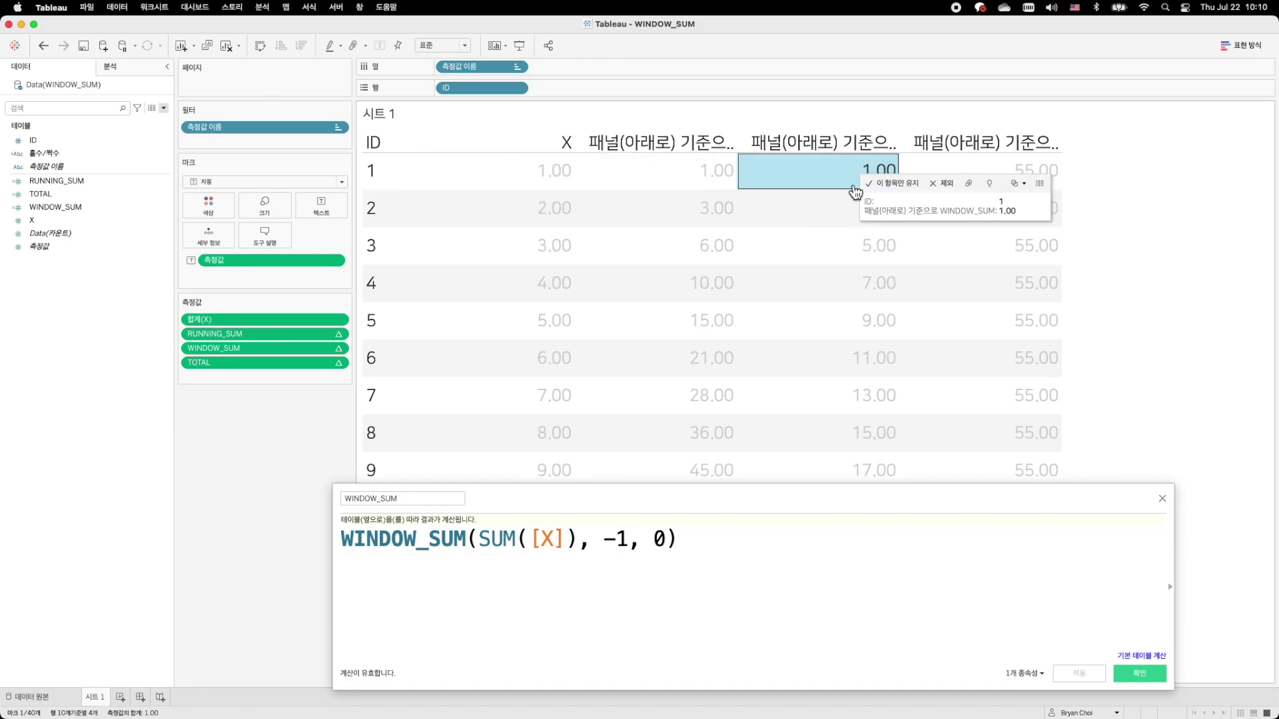
click(845, 227)
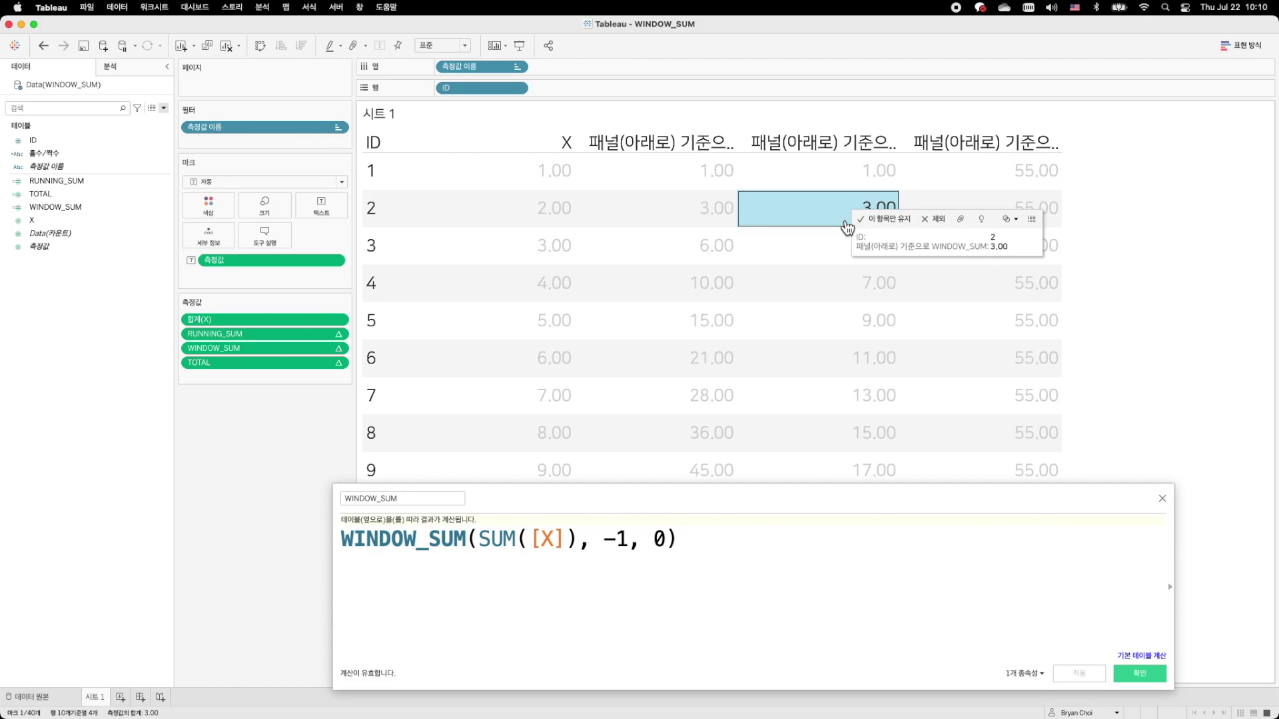
click(504, 213)
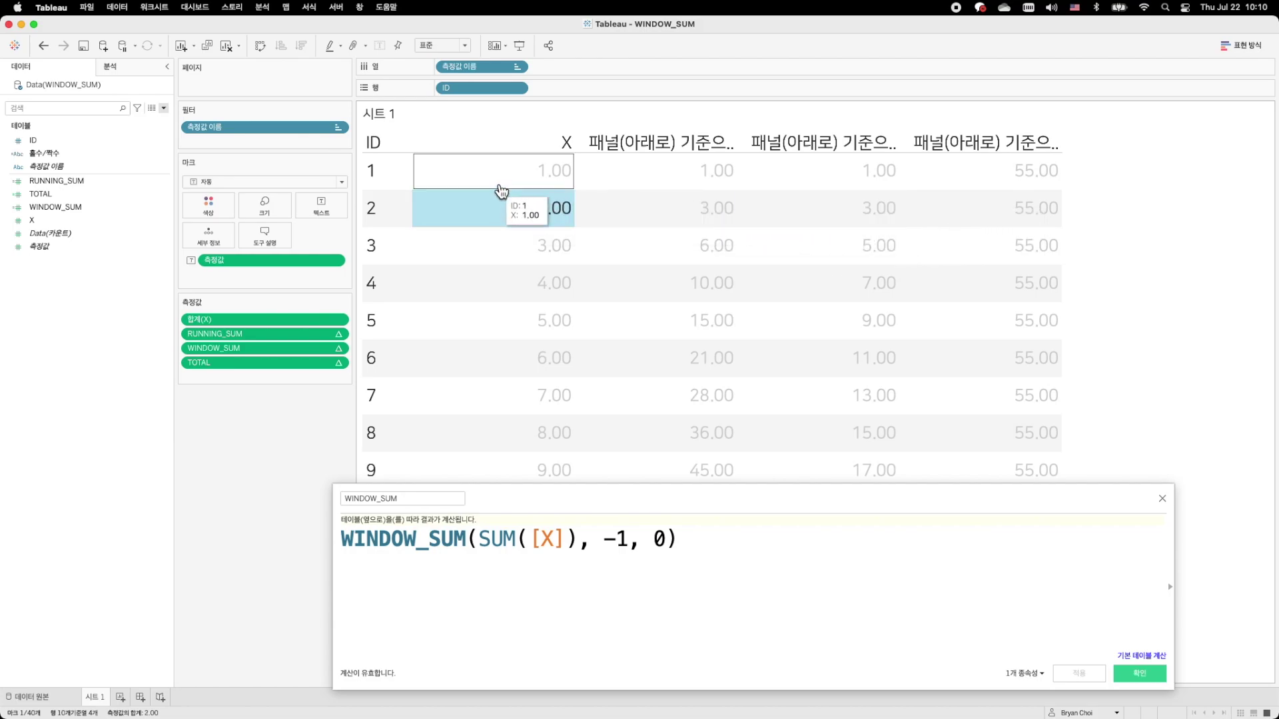
click(501, 176)
click(492, 211)
click(491, 186)
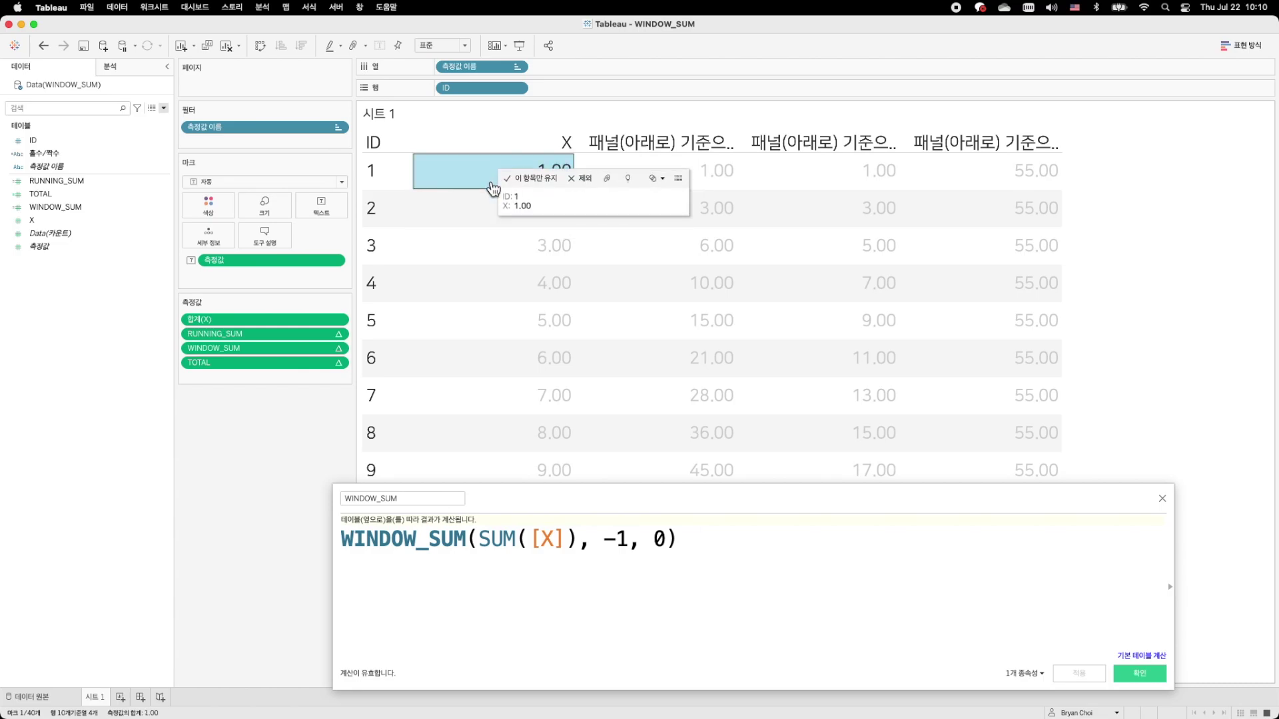
drag(467, 170, 528, 220)
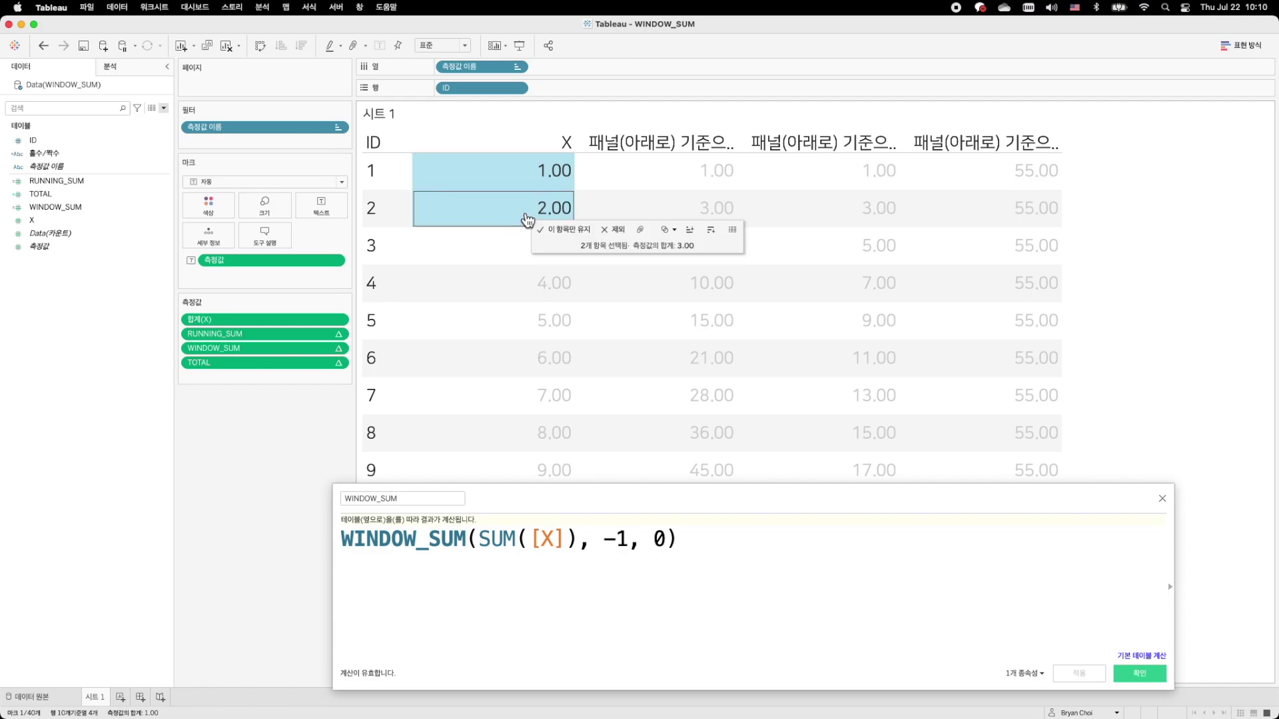
click(890, 210)
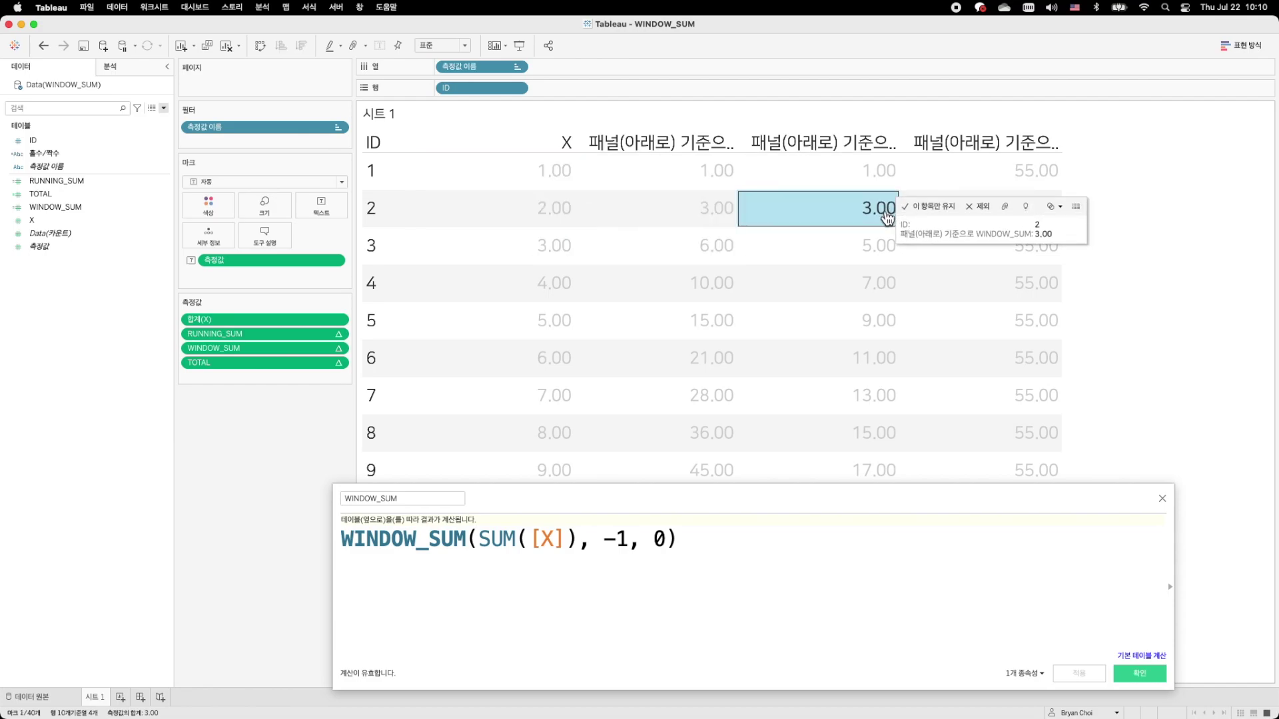
Compare the WINDOW_SUM values for IDs 3 and 4 with the X values of each row and the row before it
click(854, 251)
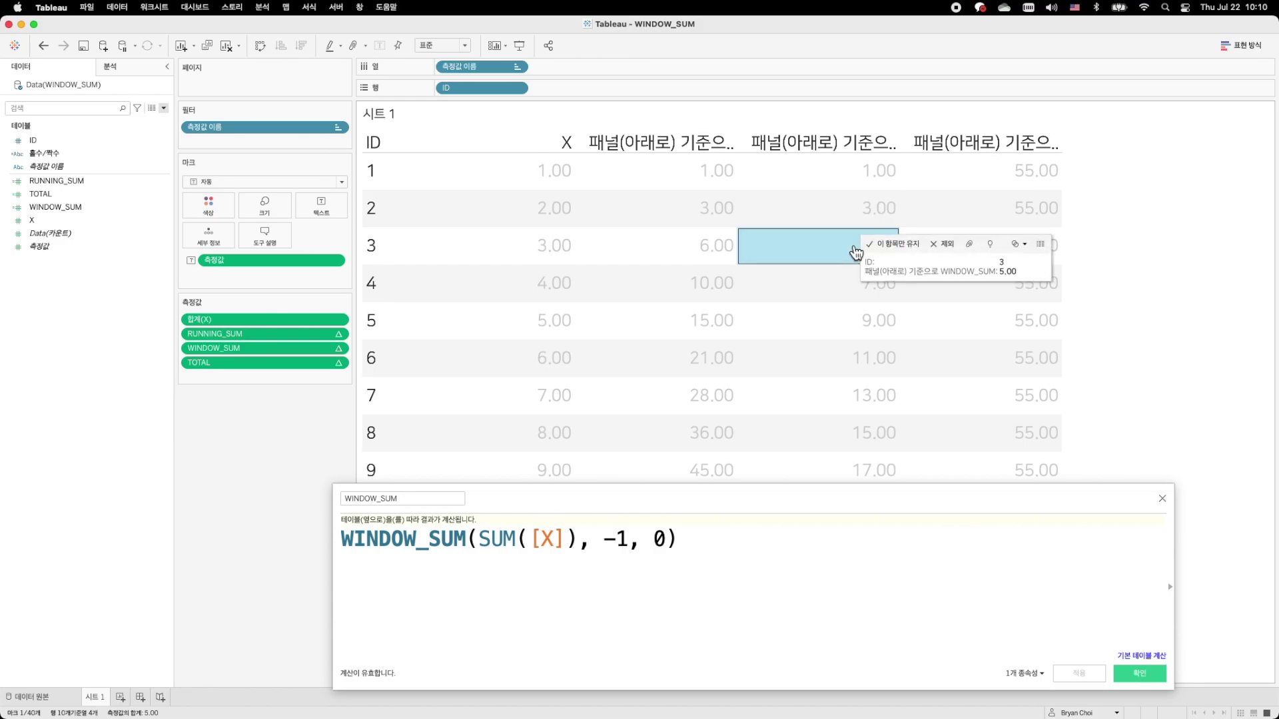
click(455, 246)
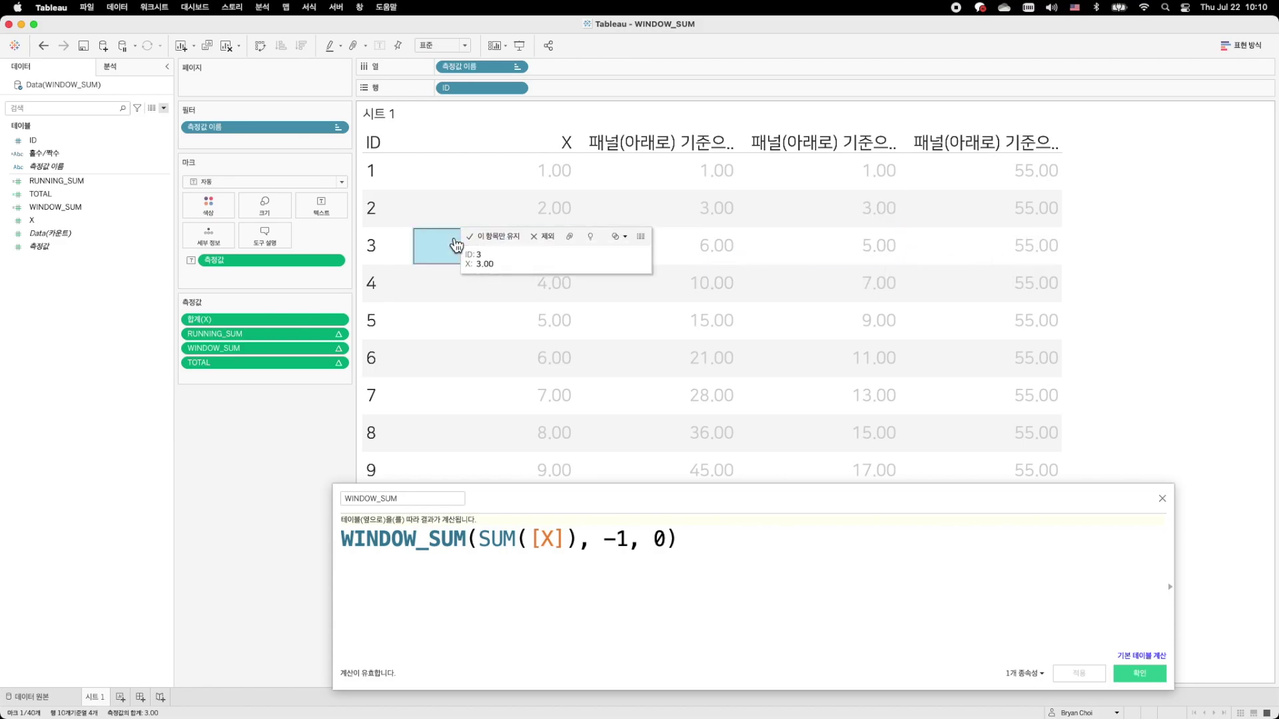
click(461, 213)
drag(449, 212, 506, 267)
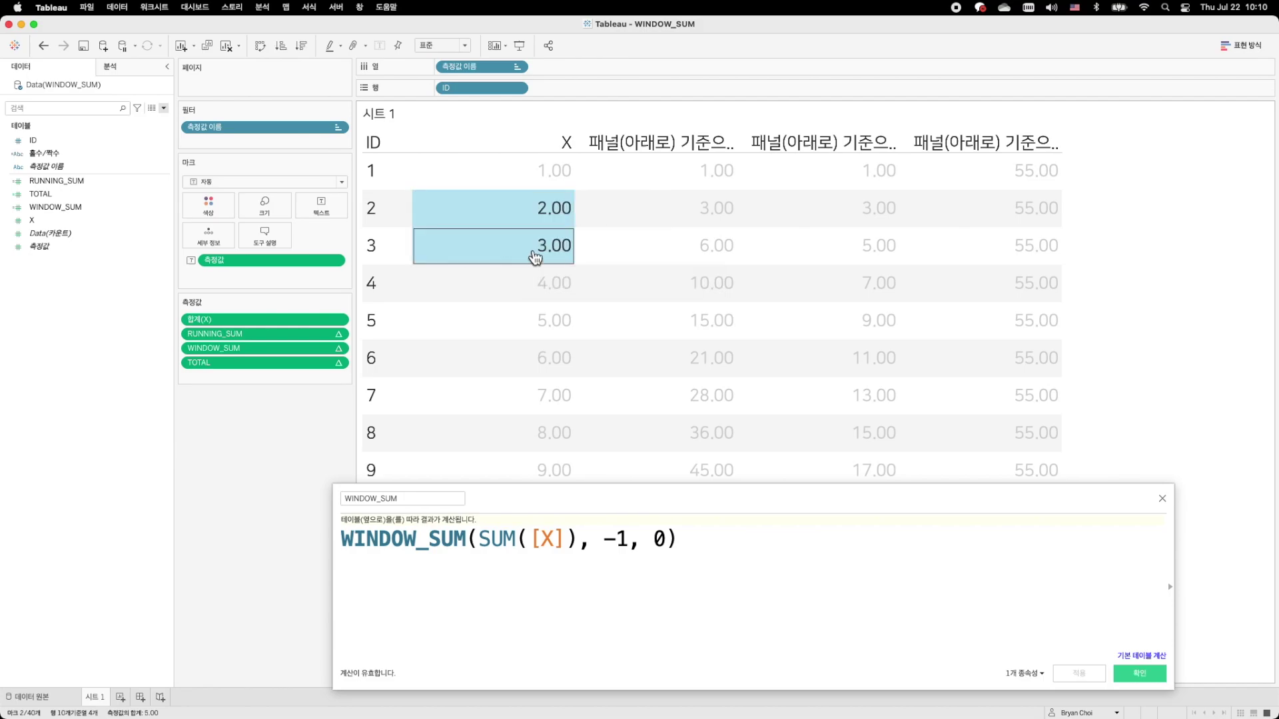
mouse_move(888, 259)
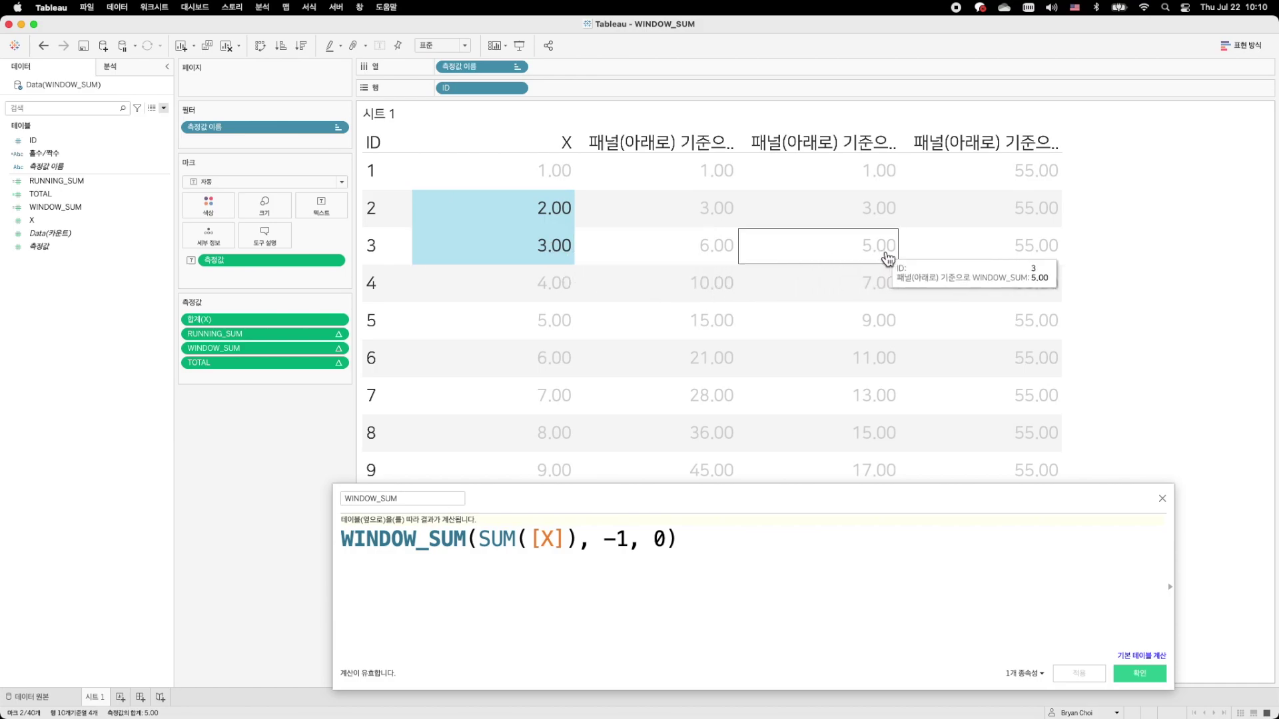
click(813, 255)
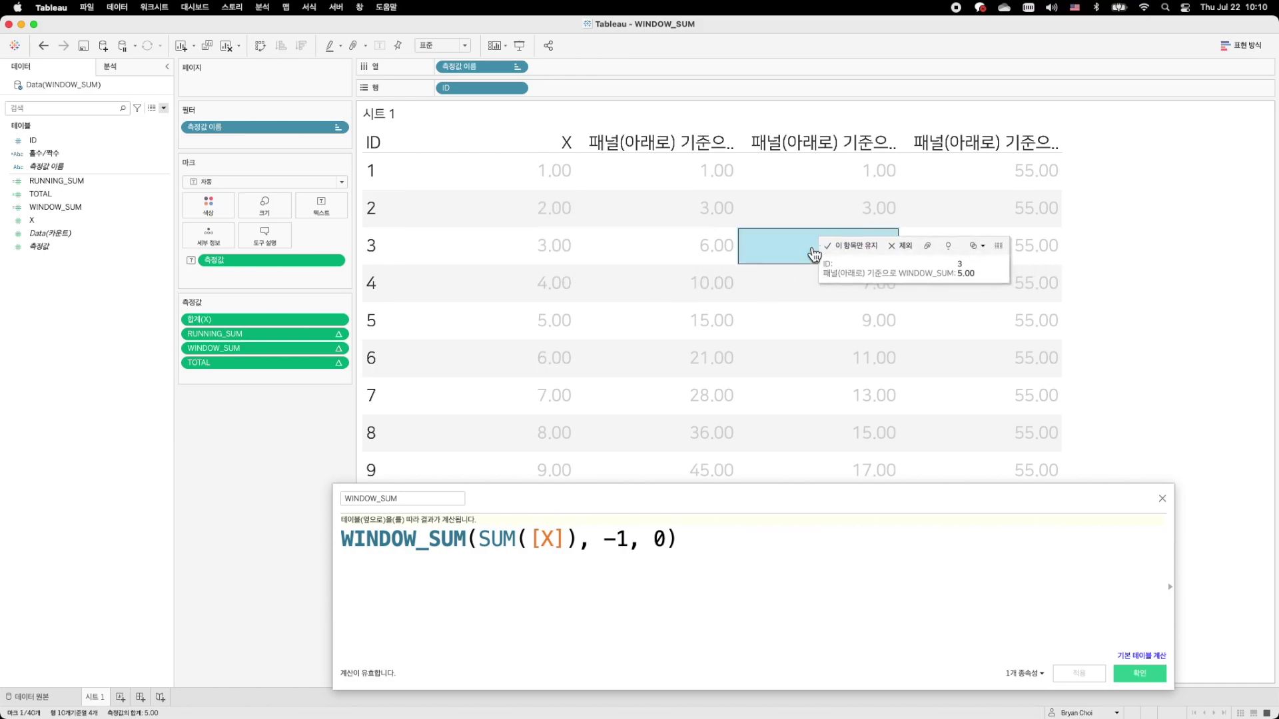
click(812, 300)
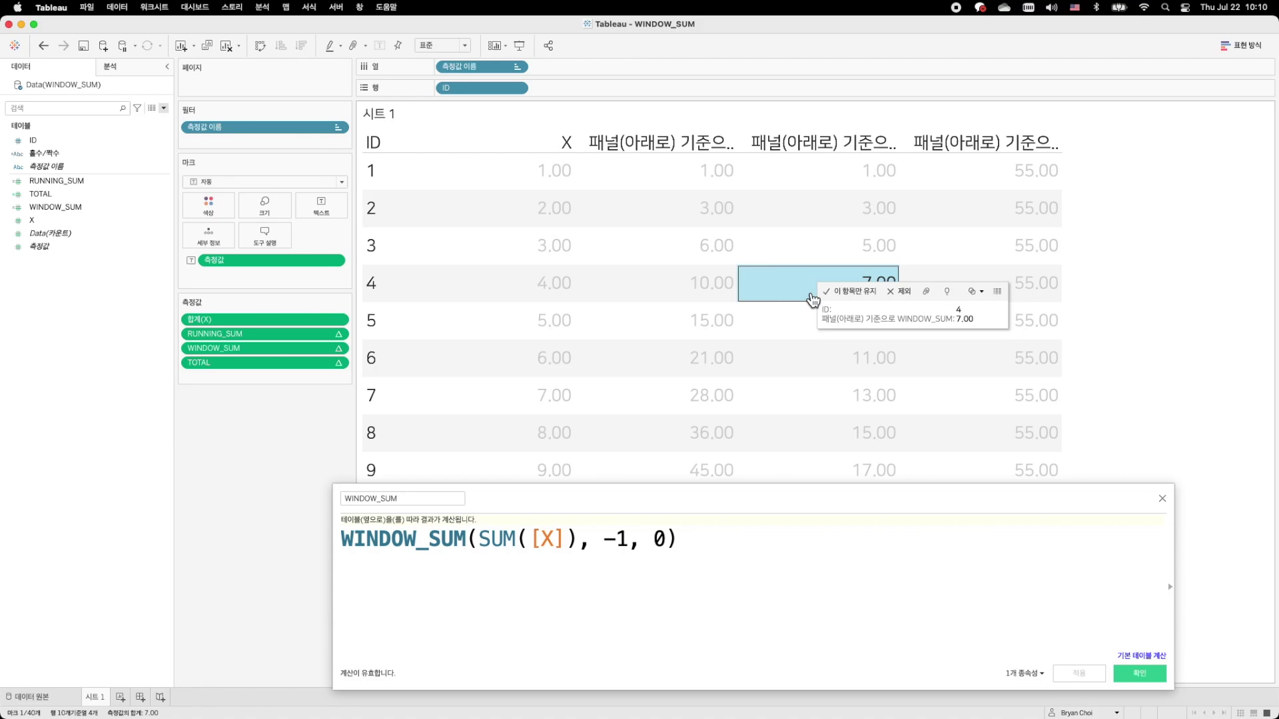
click(518, 293)
click(498, 254)
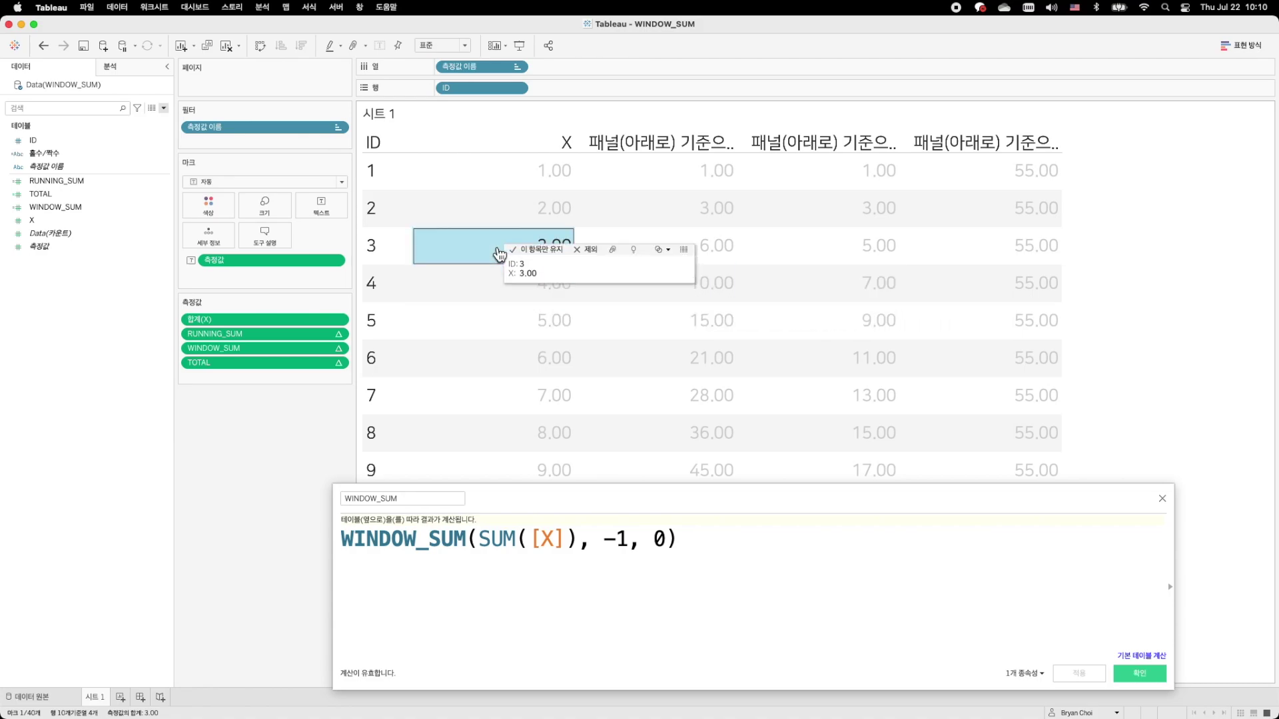
drag(459, 241, 567, 291)
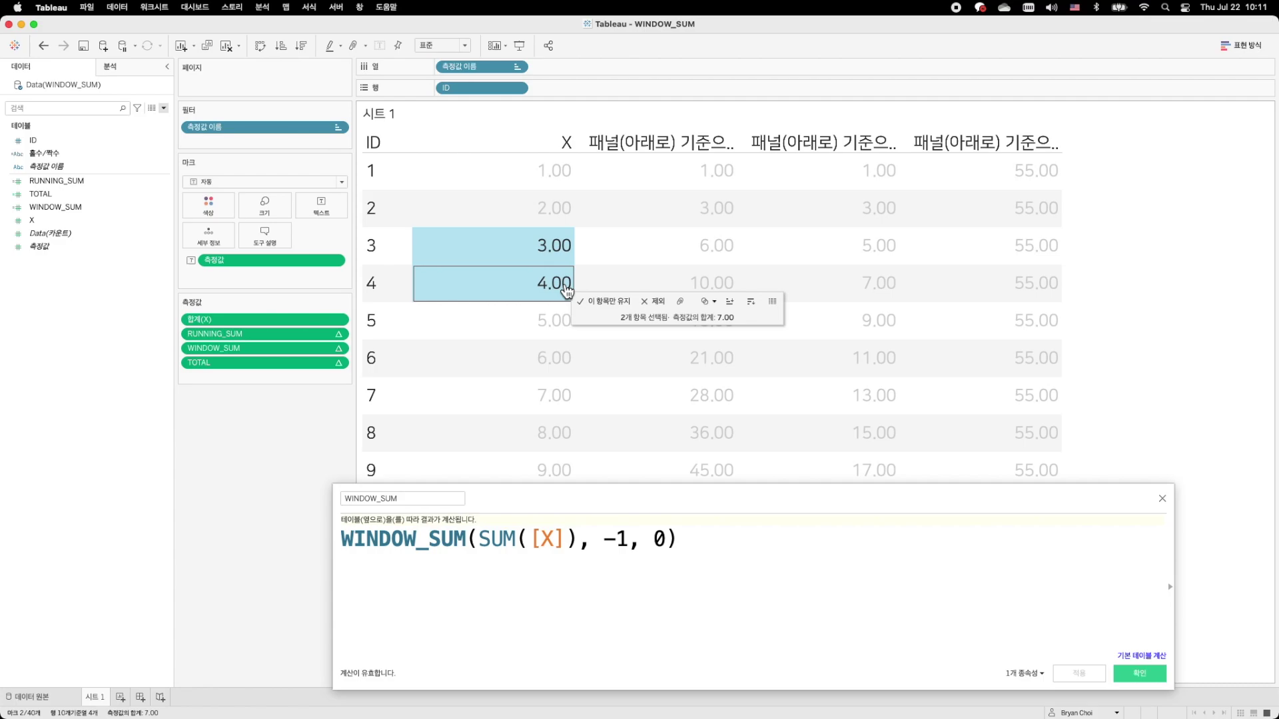
mouse_move(871, 297)
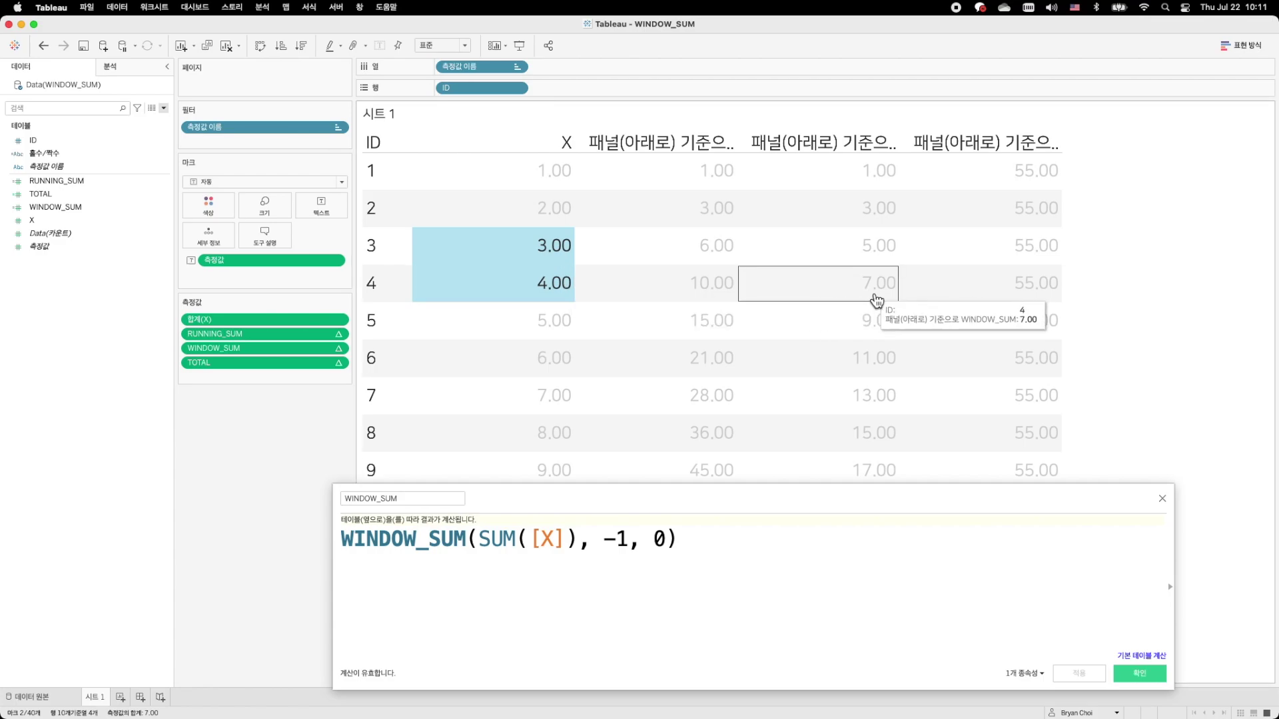
Move the calculation editor clear of the last table row and compare ID 10's WINDOW_SUM with the X values of IDs 9 and 10
drag(876, 508, 887, 560)
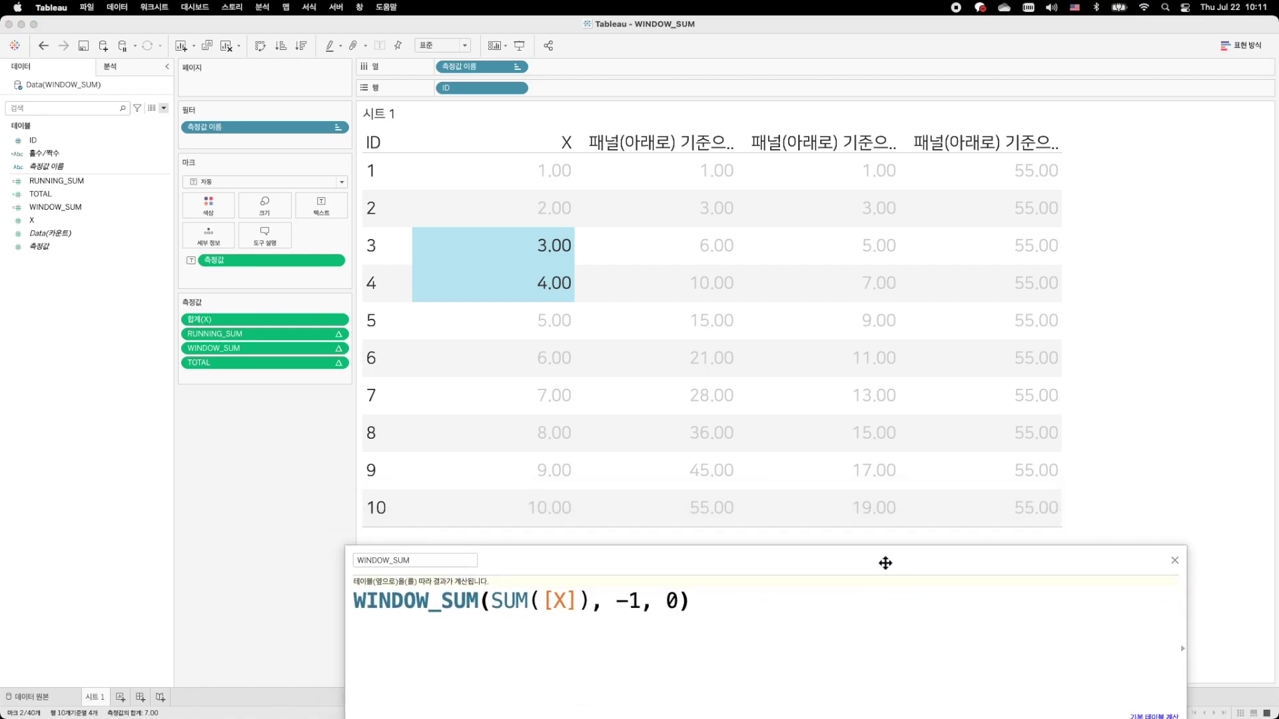
click(882, 504)
drag(510, 469, 564, 521)
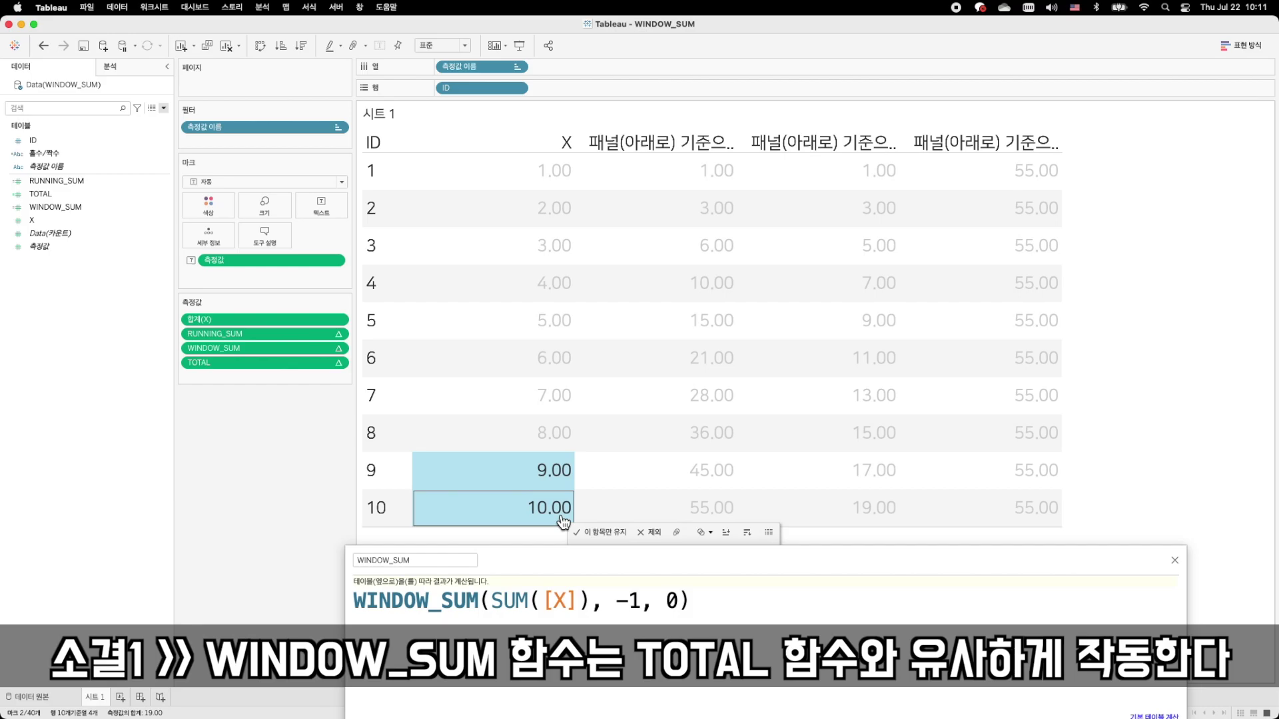
Examine the start and end arguments -1 and 0 in the WINDOW_SUM formula, highlighting them for reference
click(654, 602)
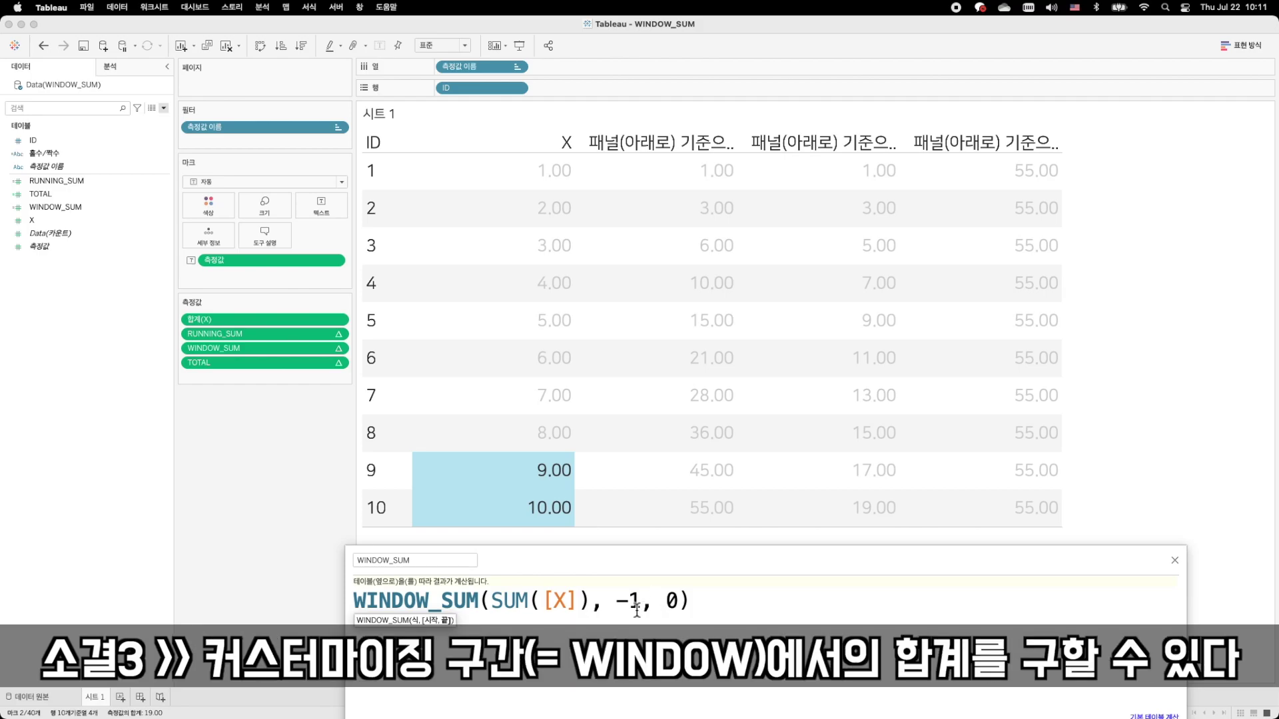
drag(614, 602, 678, 607)
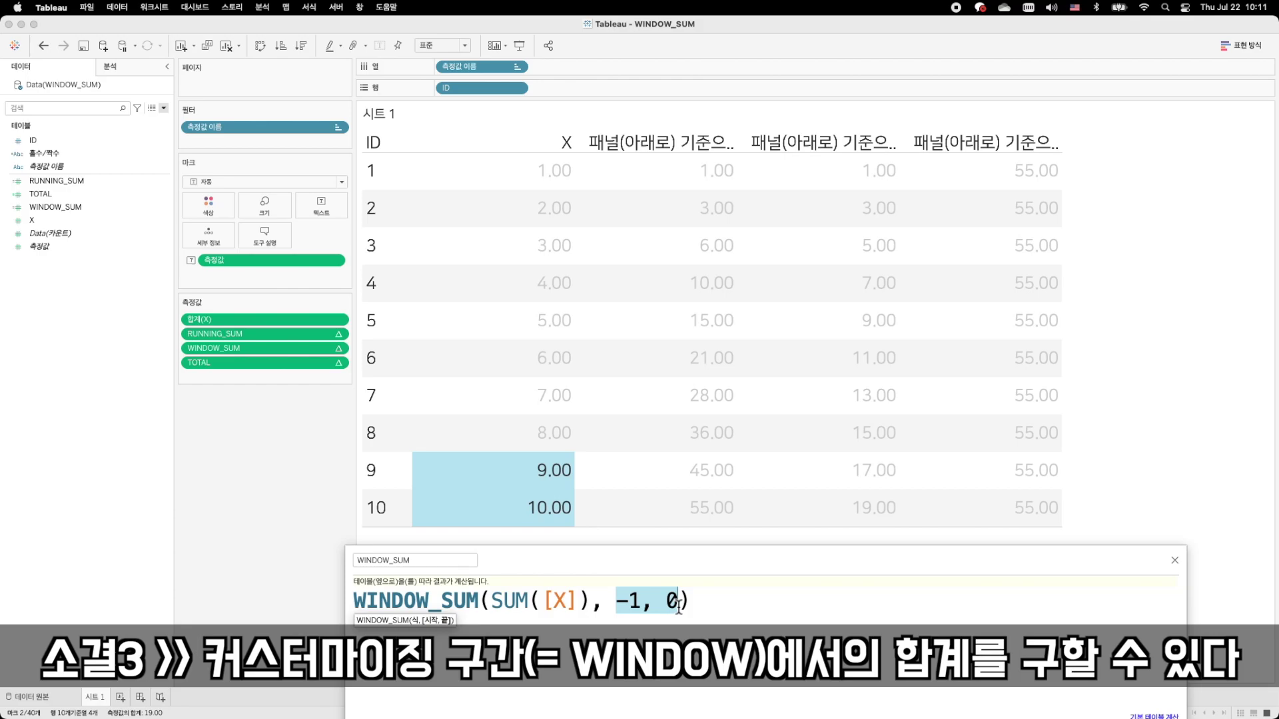
click(616, 603)
drag(616, 603, 640, 604)
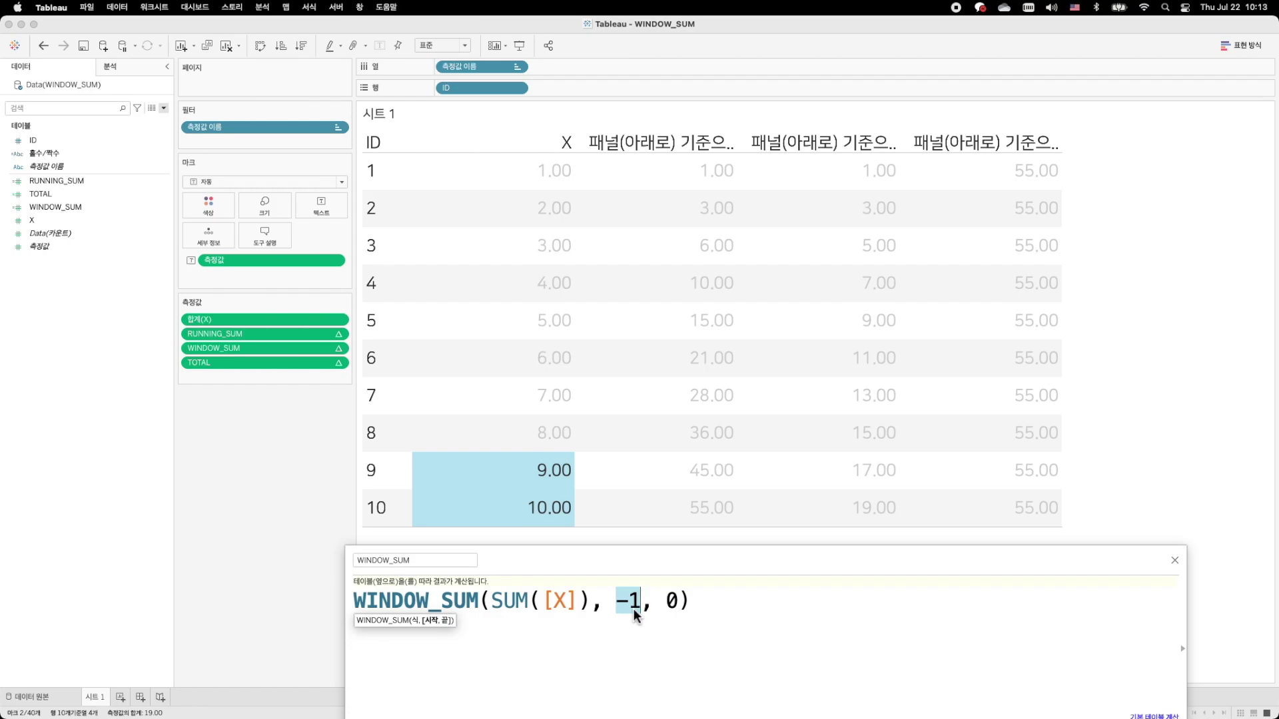
key(Right)
key(Right)
key(Right)
key(Right)
key(Right)
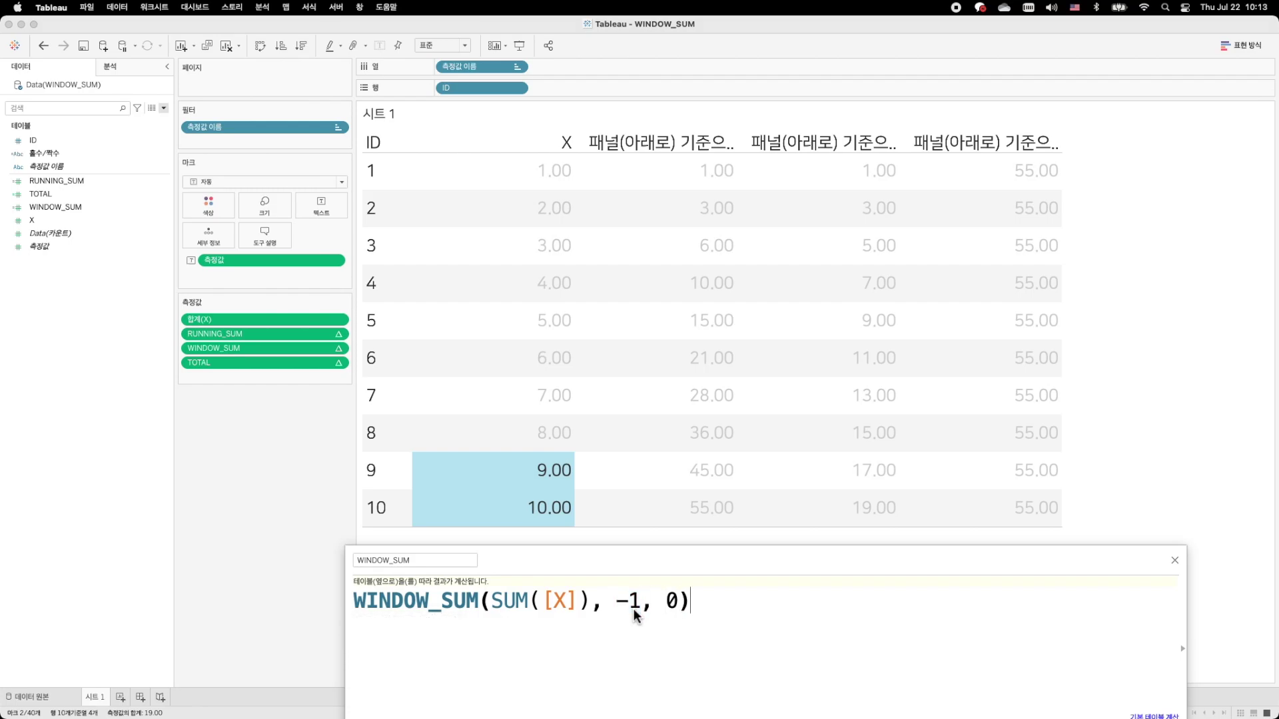